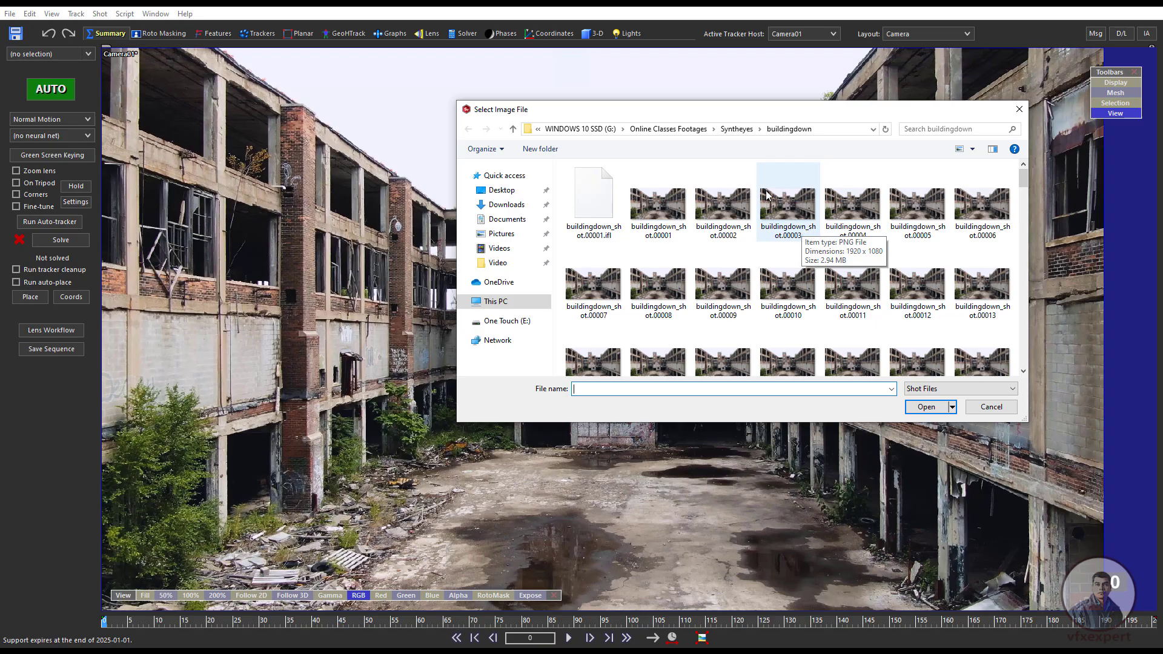
Step: Import the image sequence beginning with buildingdown_shot.00001 and set its frame rate to 23.976 fps
left_click(670, 220)
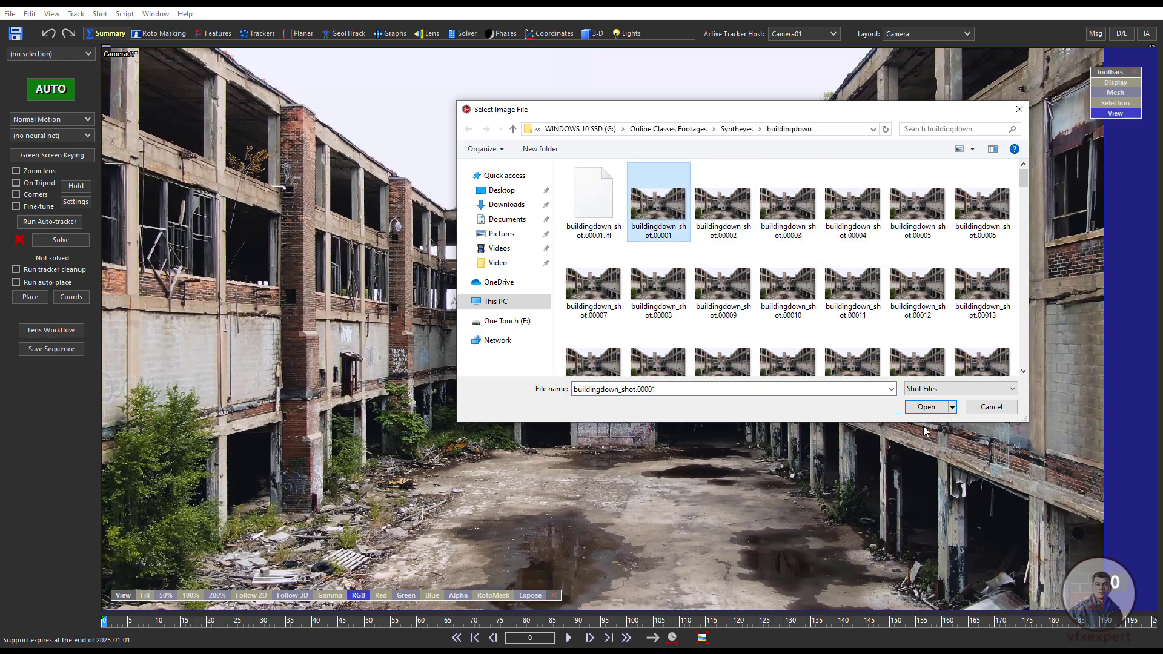
left_click(926, 407)
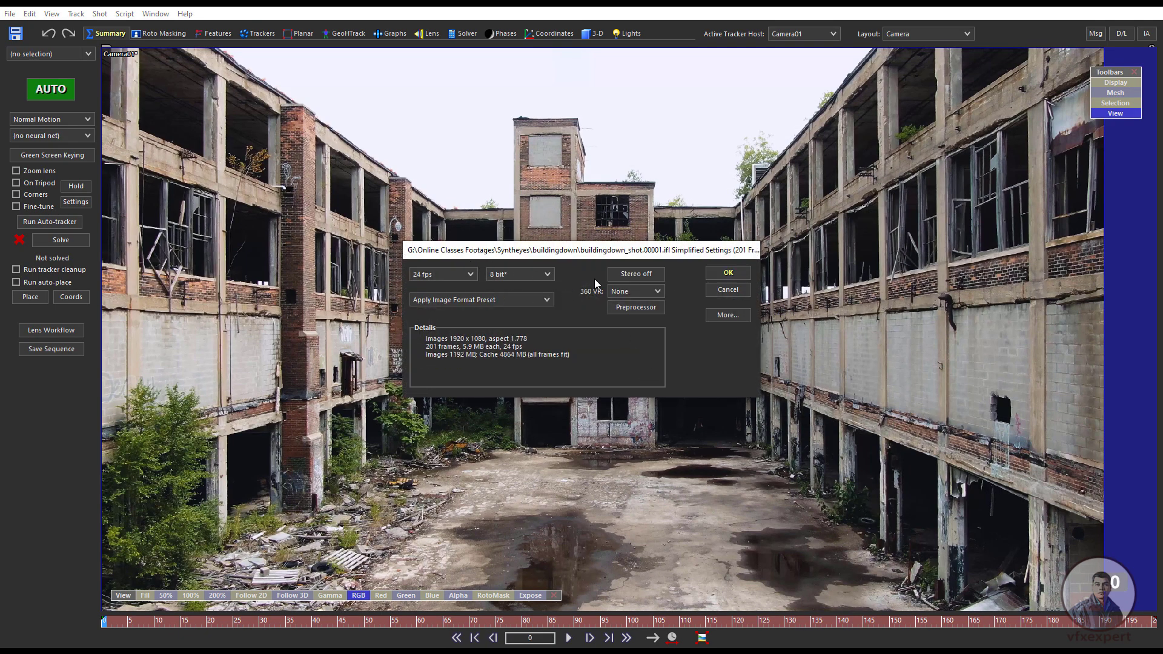
left_click(471, 274)
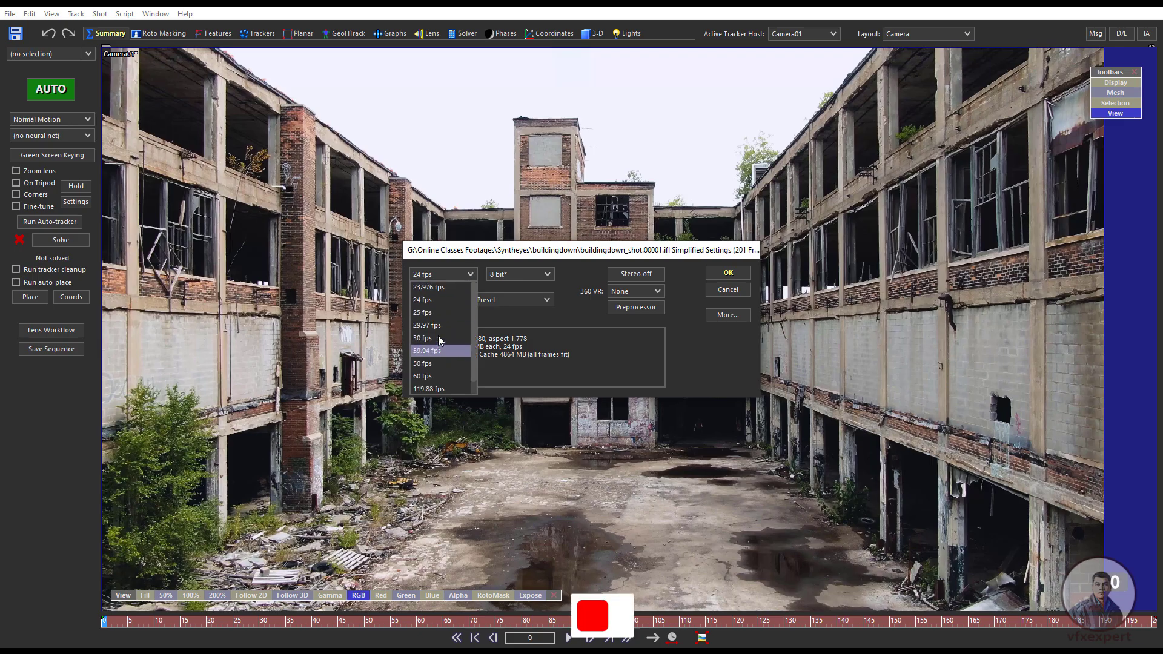
left_click(441, 292)
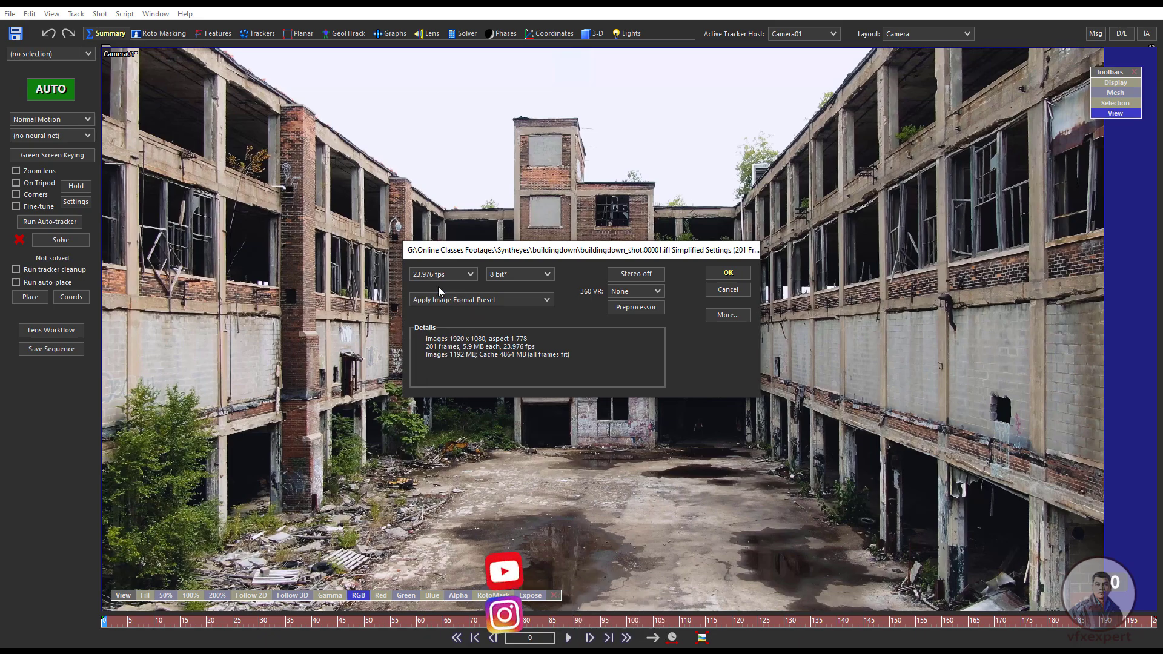
left_click(729, 273)
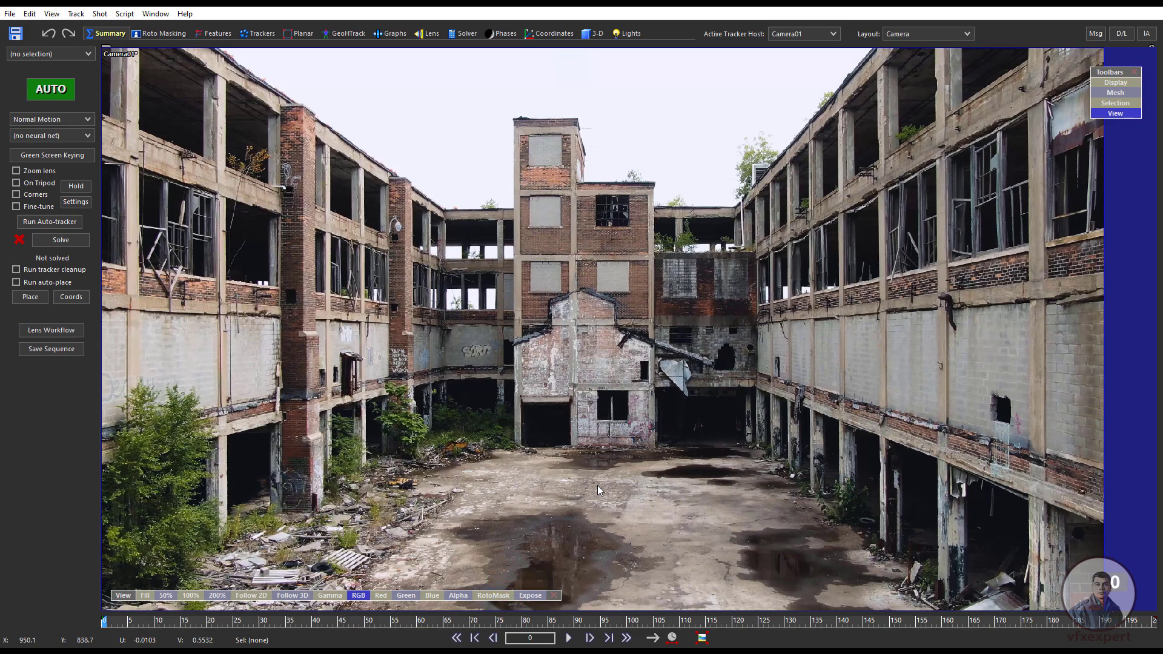
Step: Play part of the imported shot to preview the camera movement, and return to the first frame
left_click(569, 639)
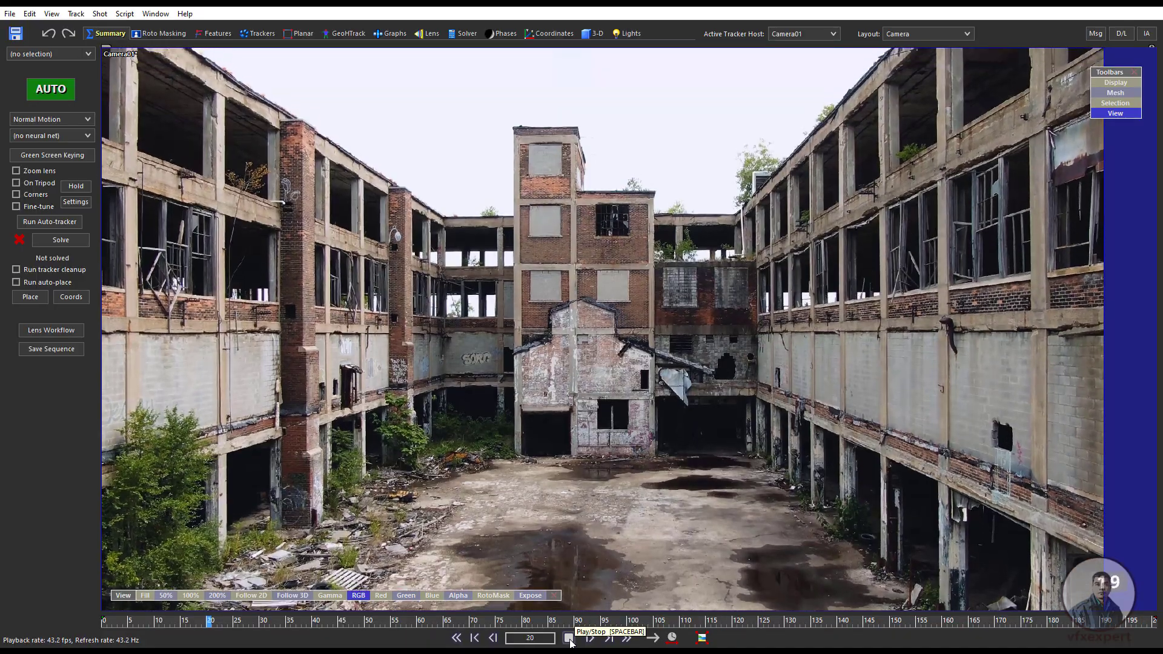
left_click(569, 639)
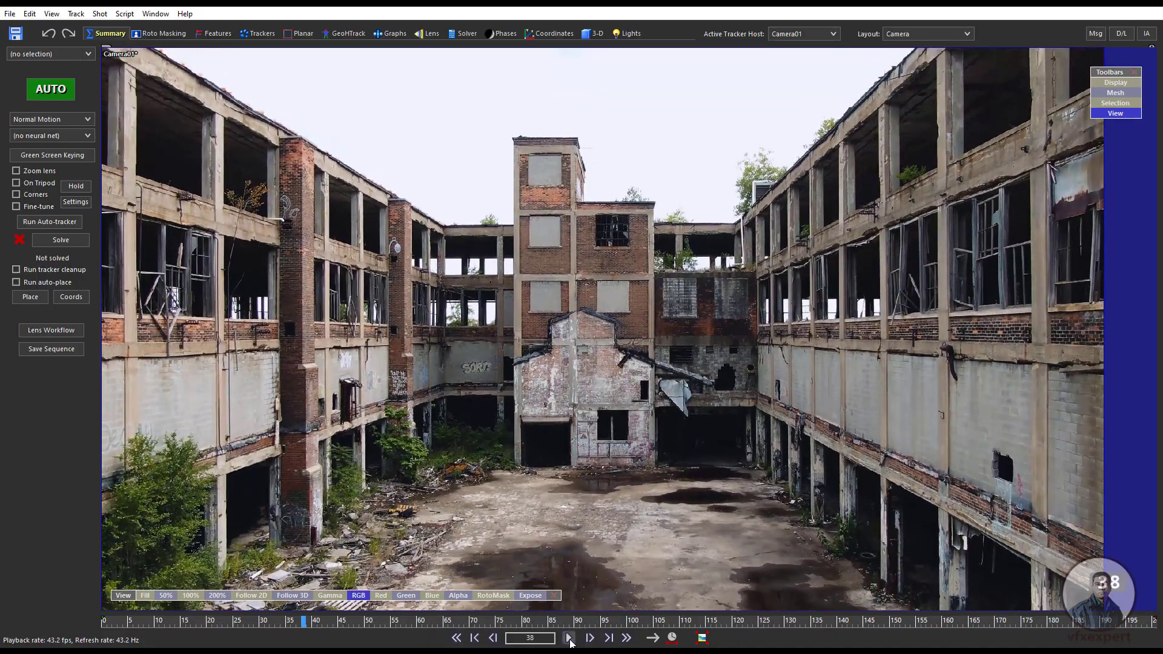
left_click(459, 640)
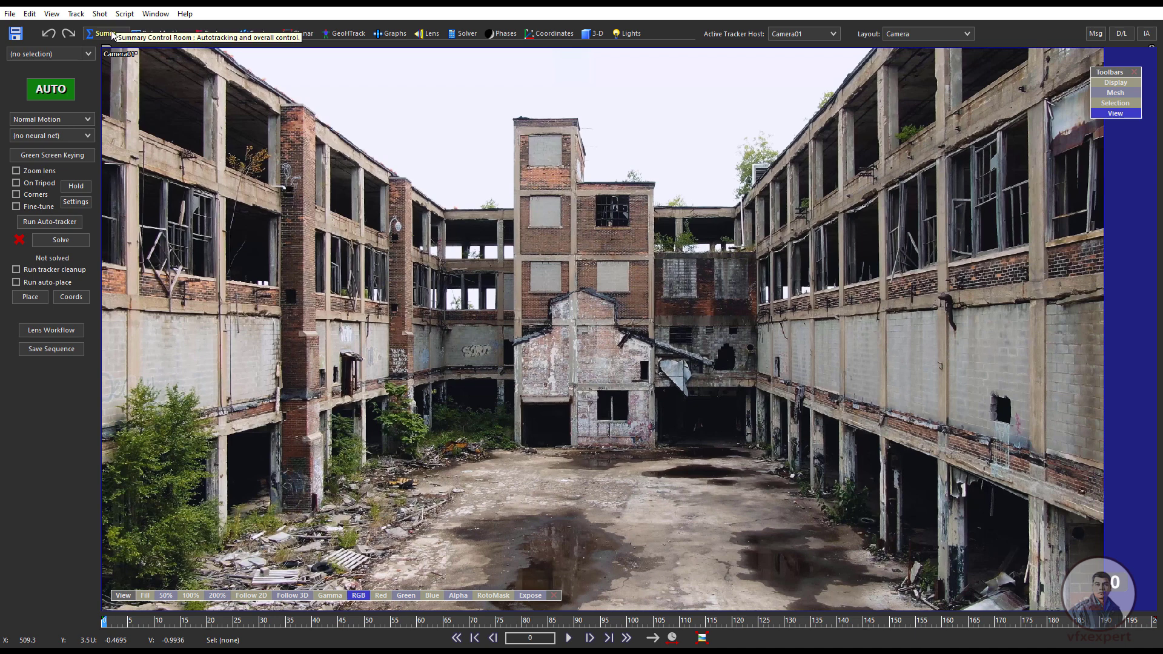
left_click(264, 35)
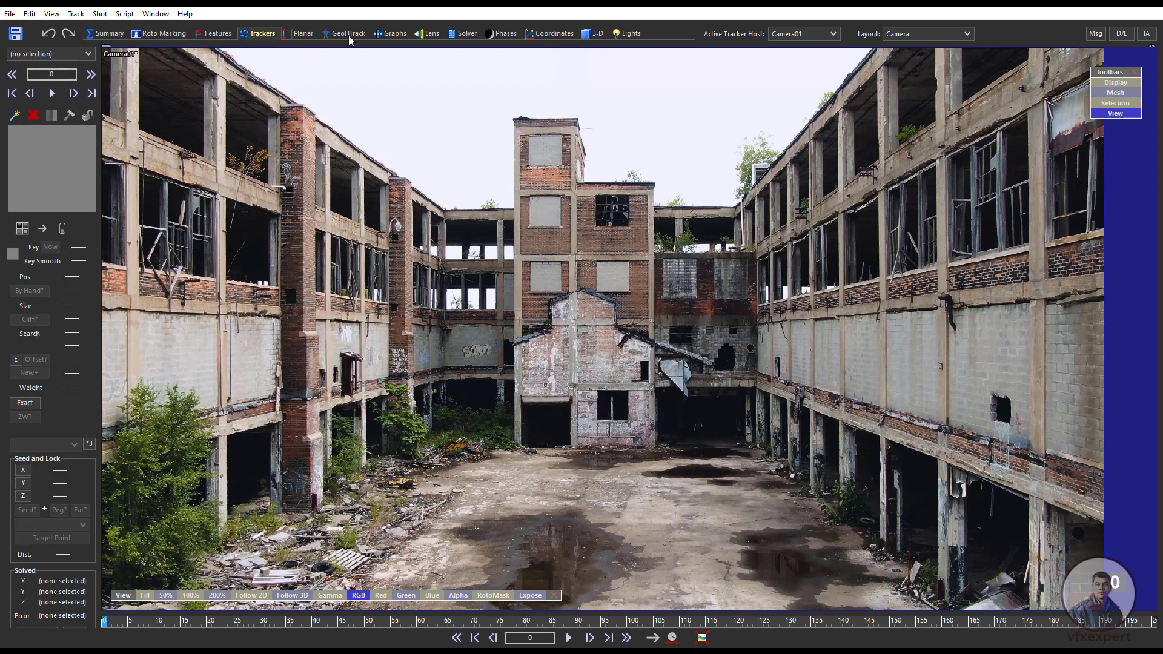
left_click(467, 34)
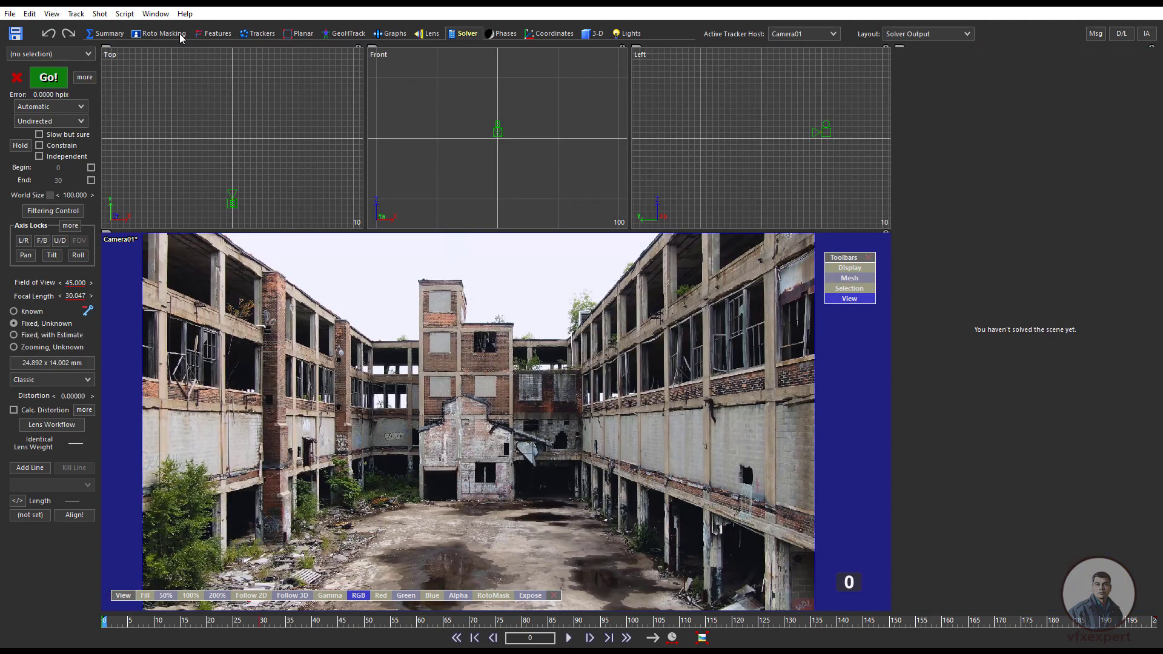
left_click(109, 35)
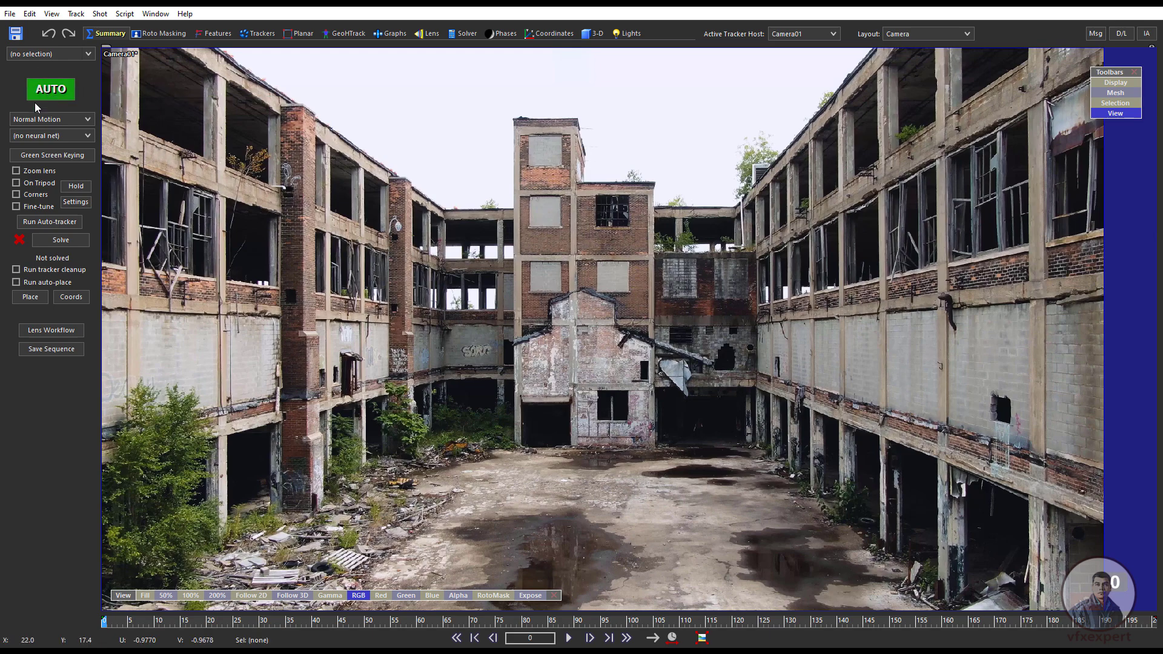
Step: Run the fully automatic track and solve on the shot, and review the result in the Summary and Solver rooms
left_click(58, 95)
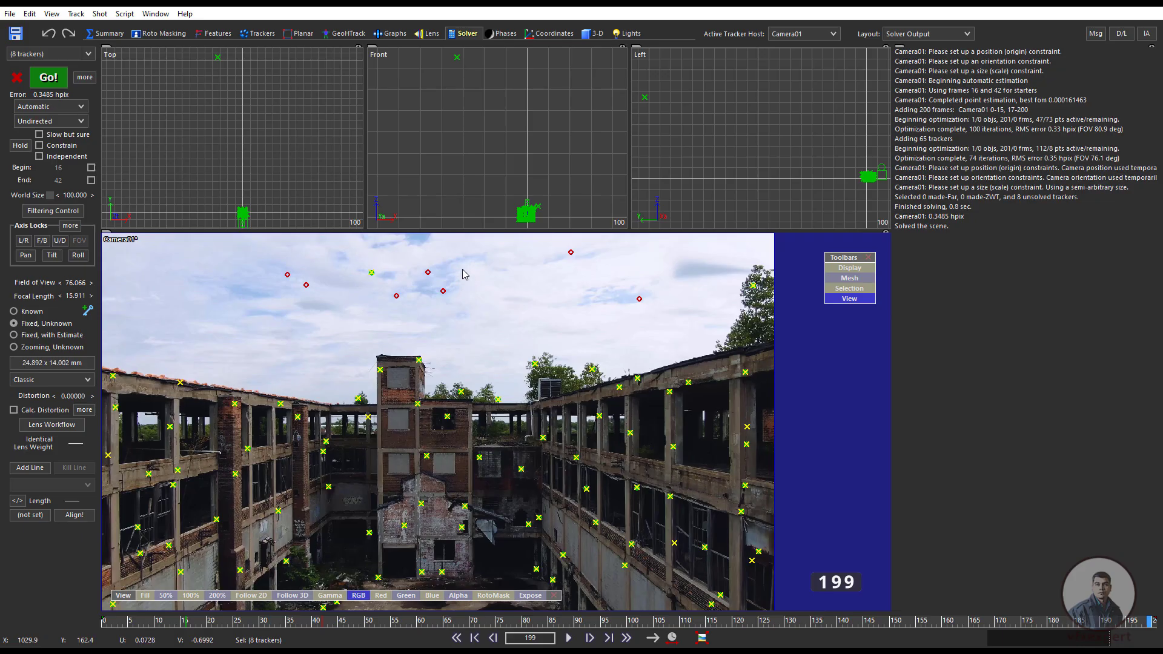
left_click(107, 34)
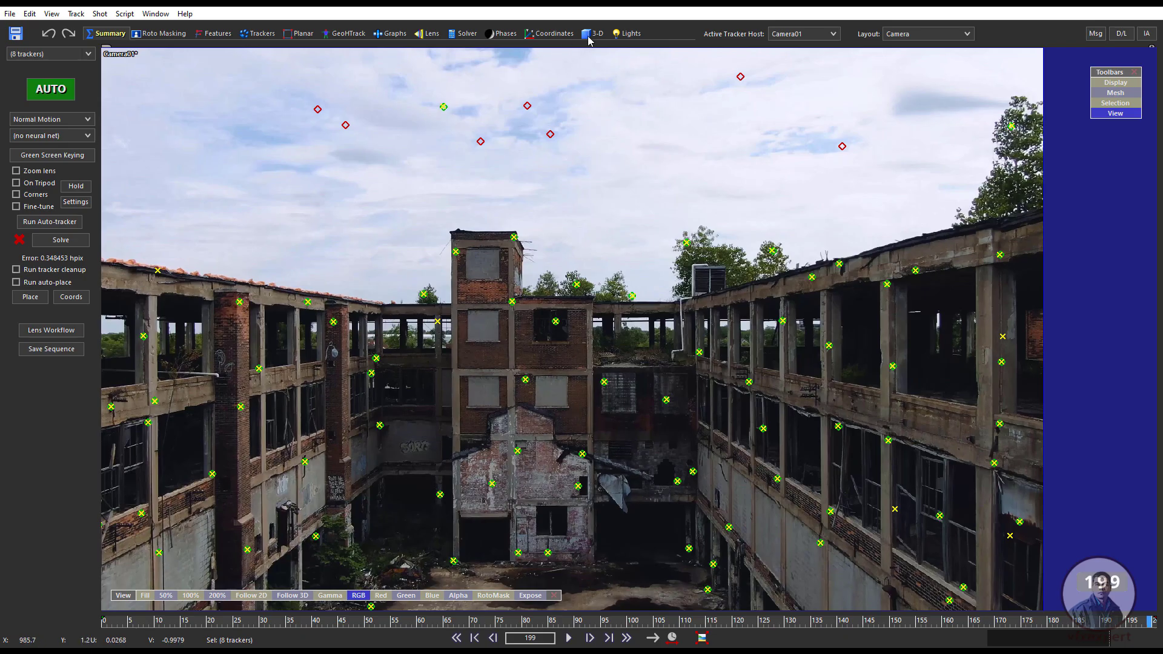
left_click(465, 35)
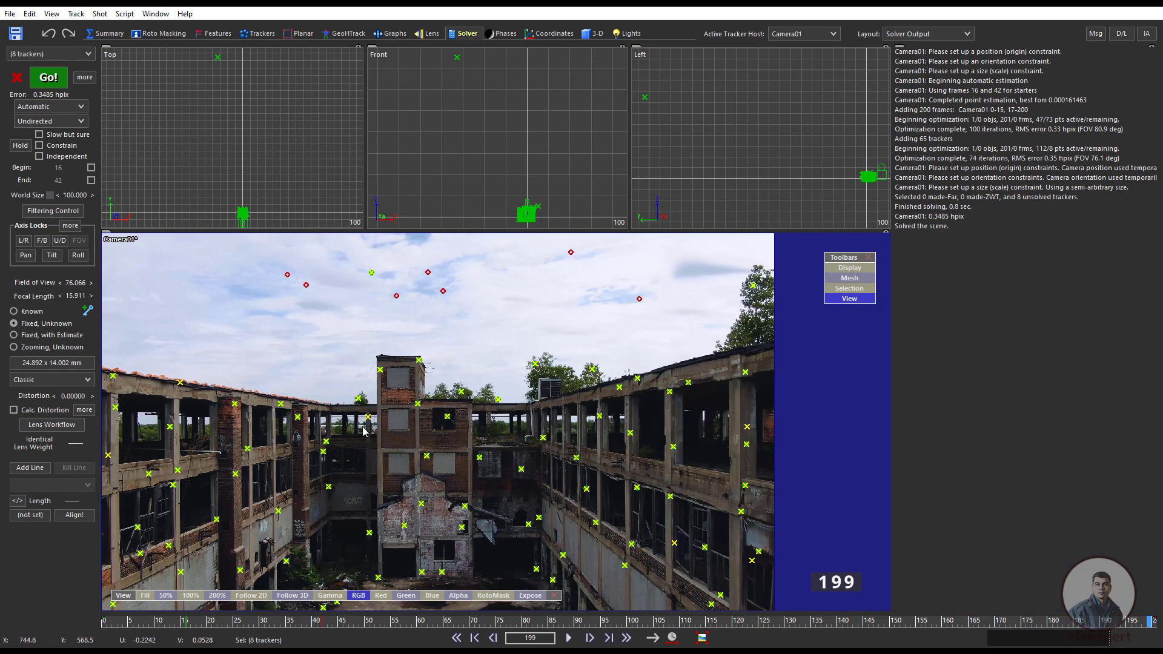
Step: Reset the camera solution and delete all trackers from the shot
left_click(24, 82)
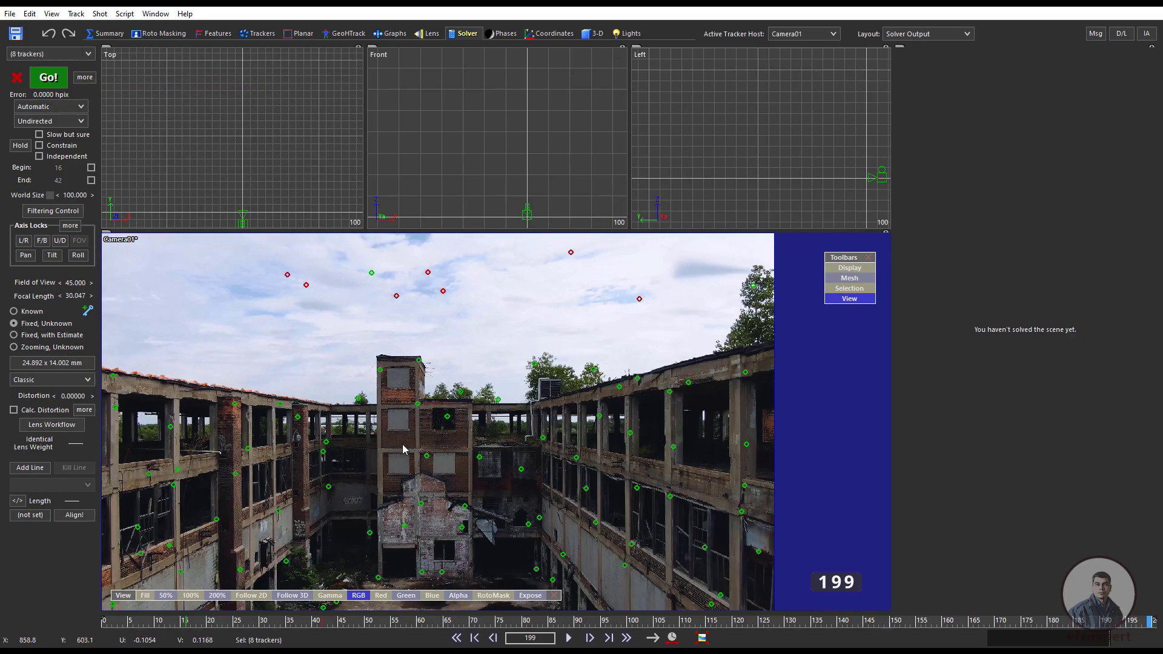
left_click(115, 34)
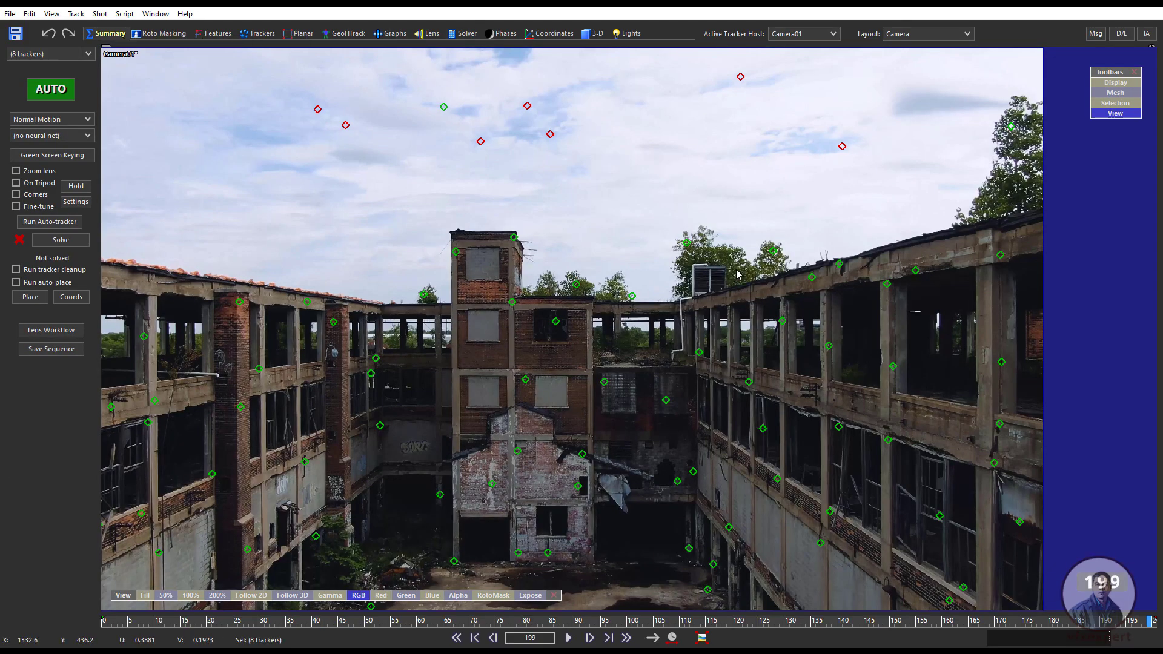
left_click(367, 283)
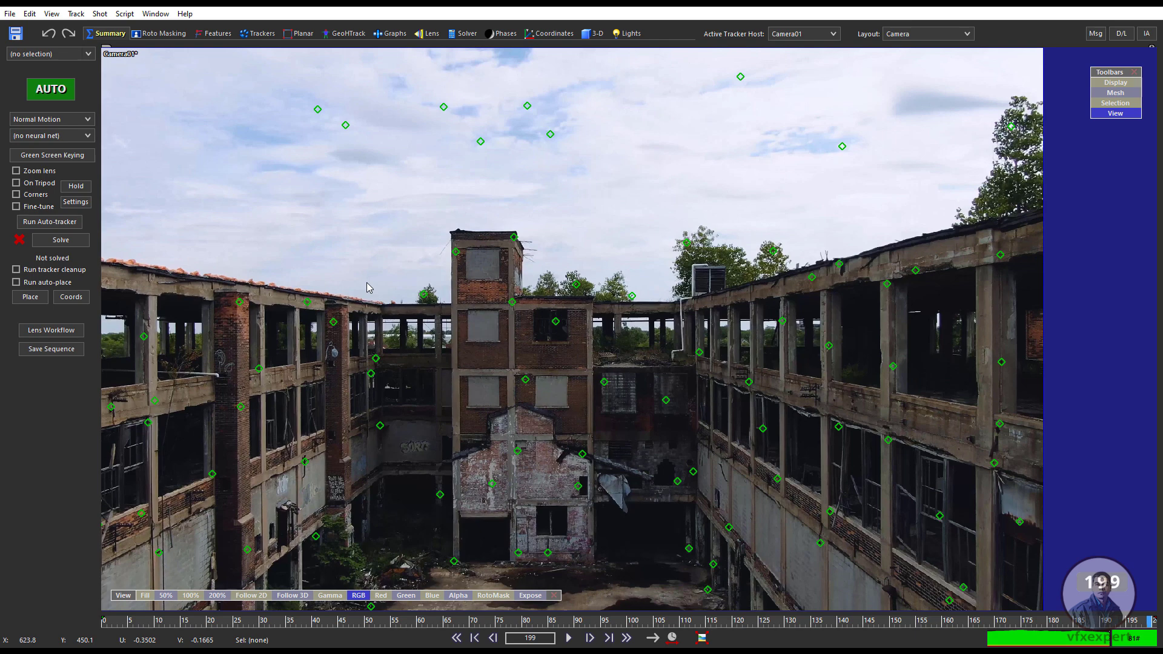
key("ctrl+a")
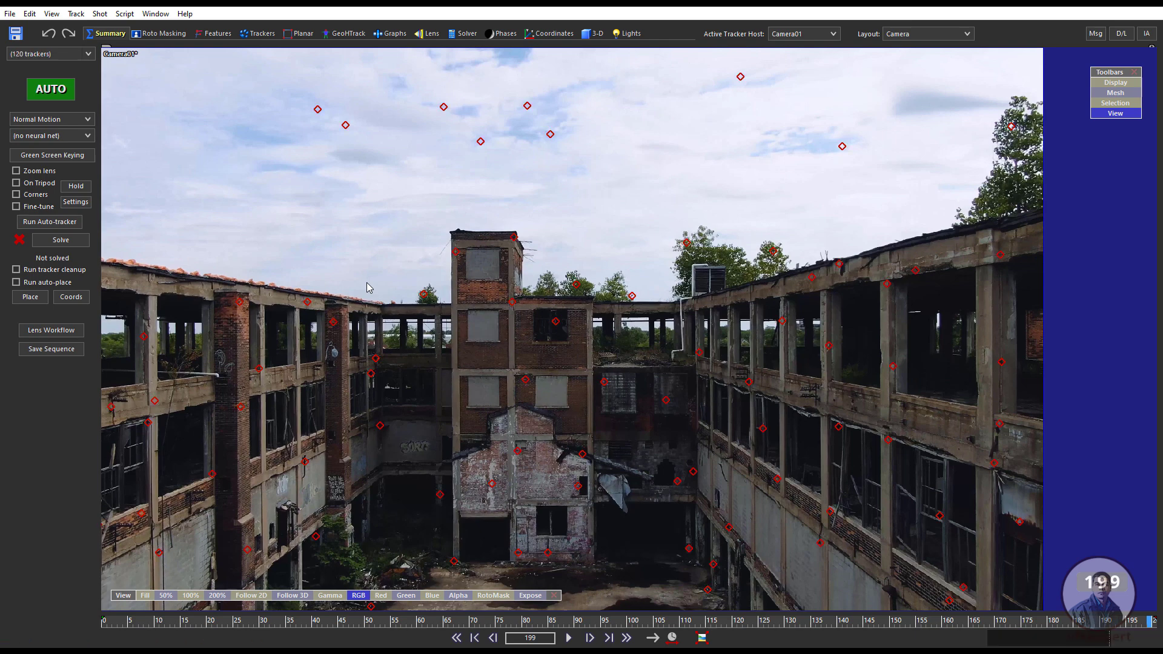
key("Delete")
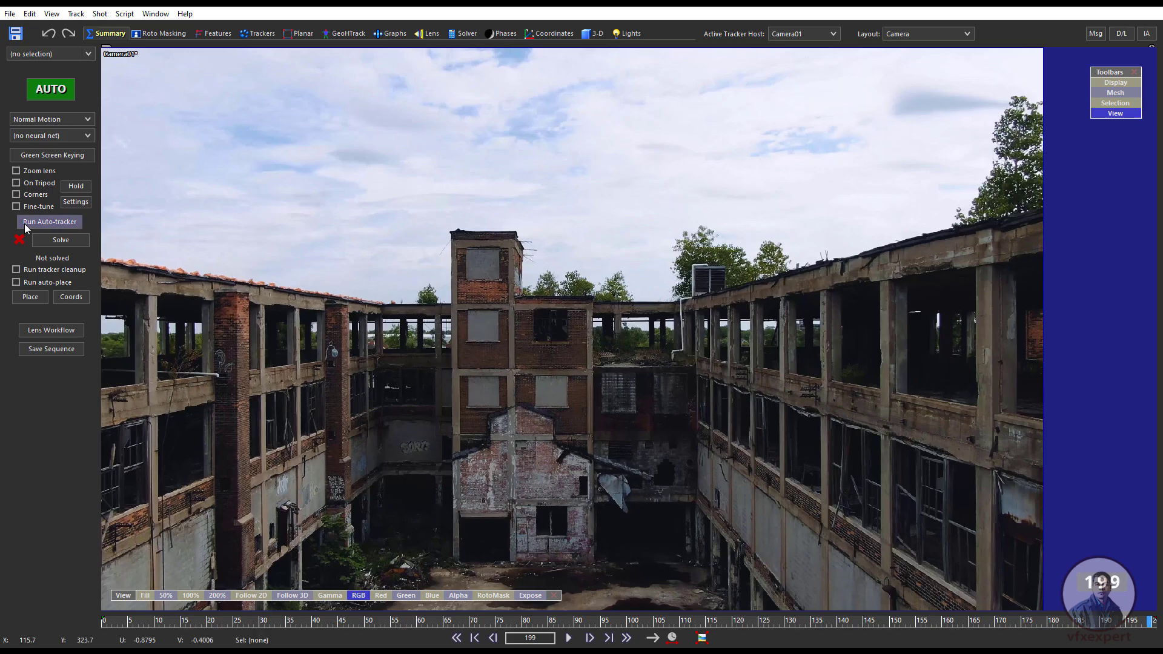
Step: Run only the auto-tracker on the shot and scrub through the frames to inspect the tracks
left_click(68, 222)
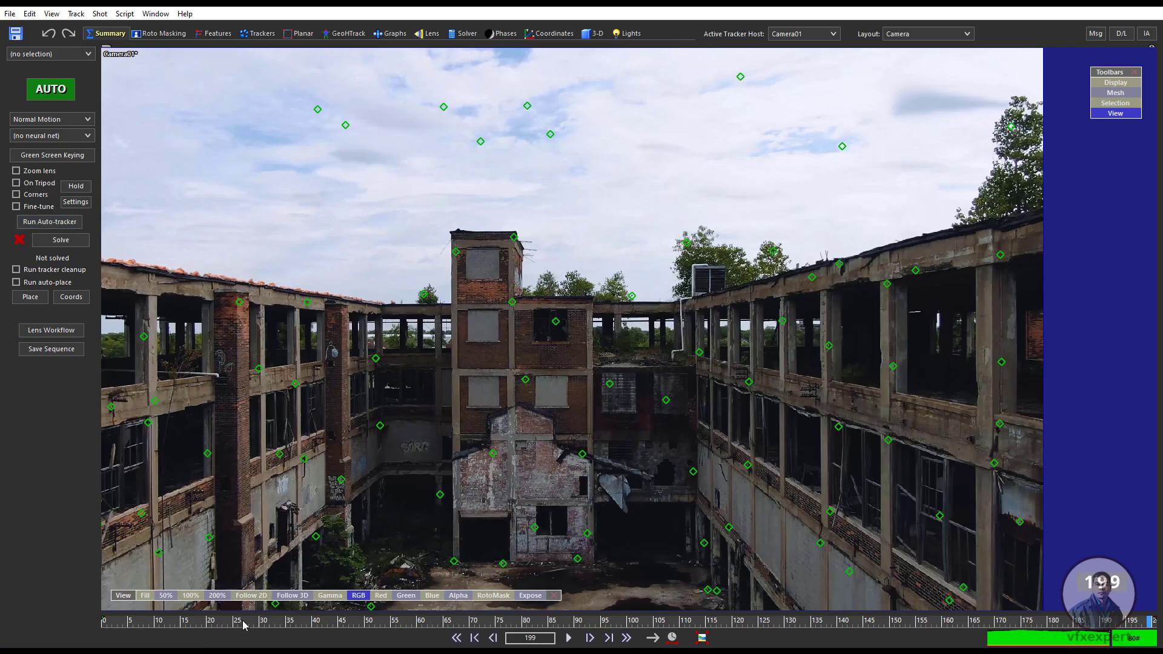
left_click_drag(241, 624, 1118, 564)
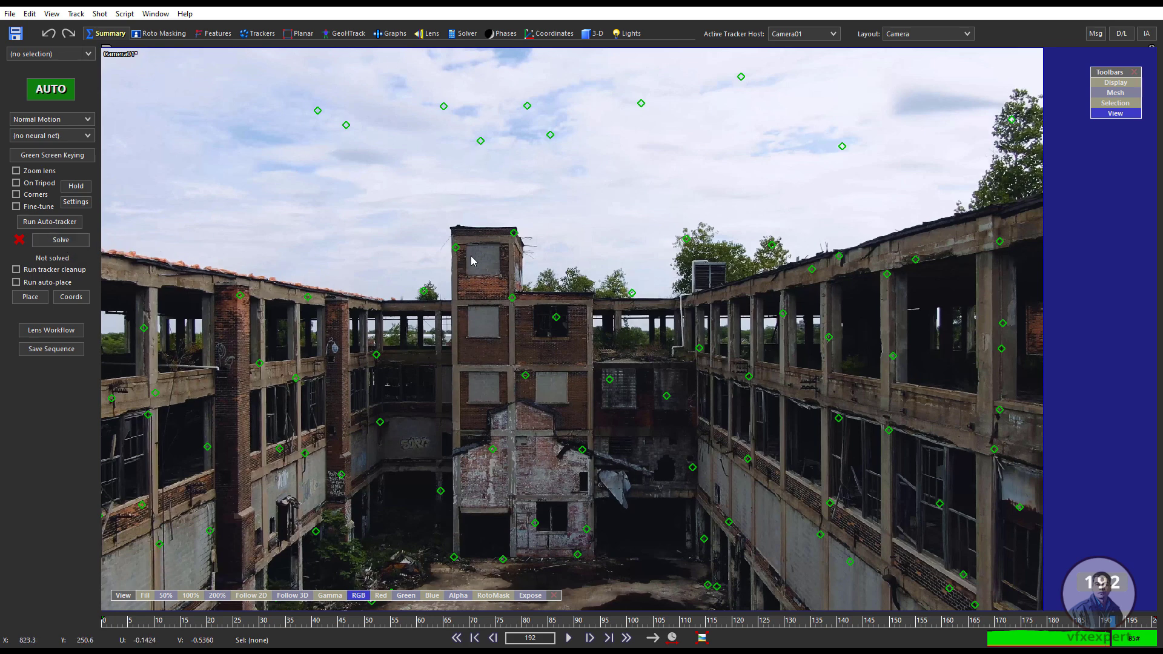
left_click_drag(1079, 619, 1113, 599)
Step: Try solving the camera with all auto-generated trackers, and reset the solution from the Summary room
left_click(69, 243)
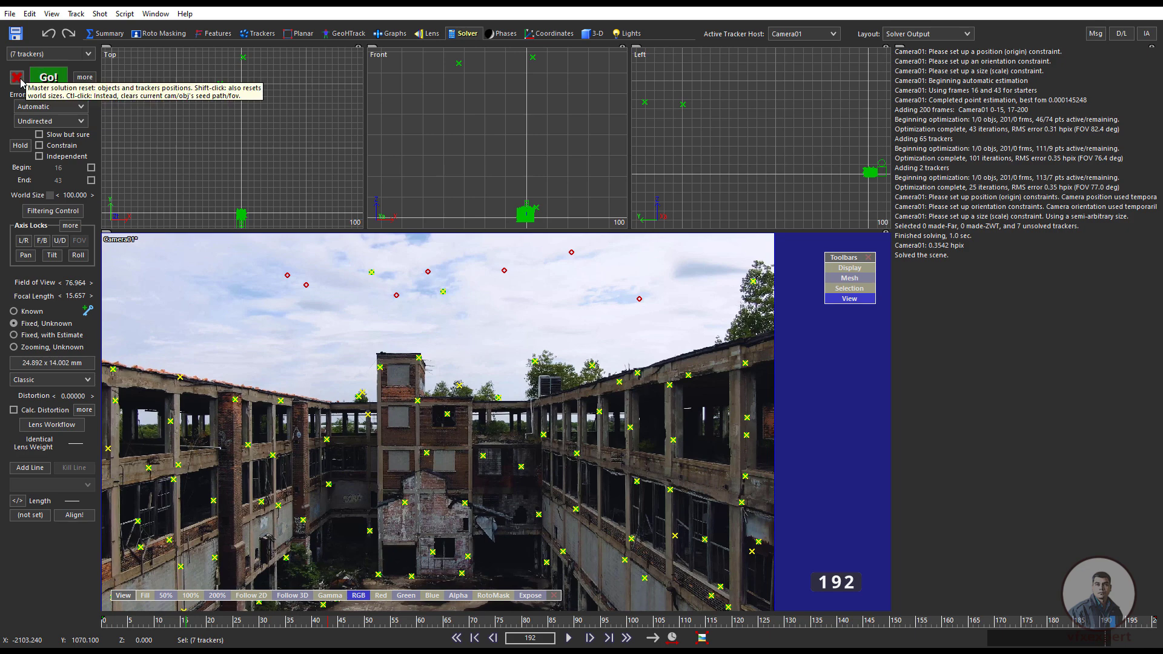
left_click(118, 36)
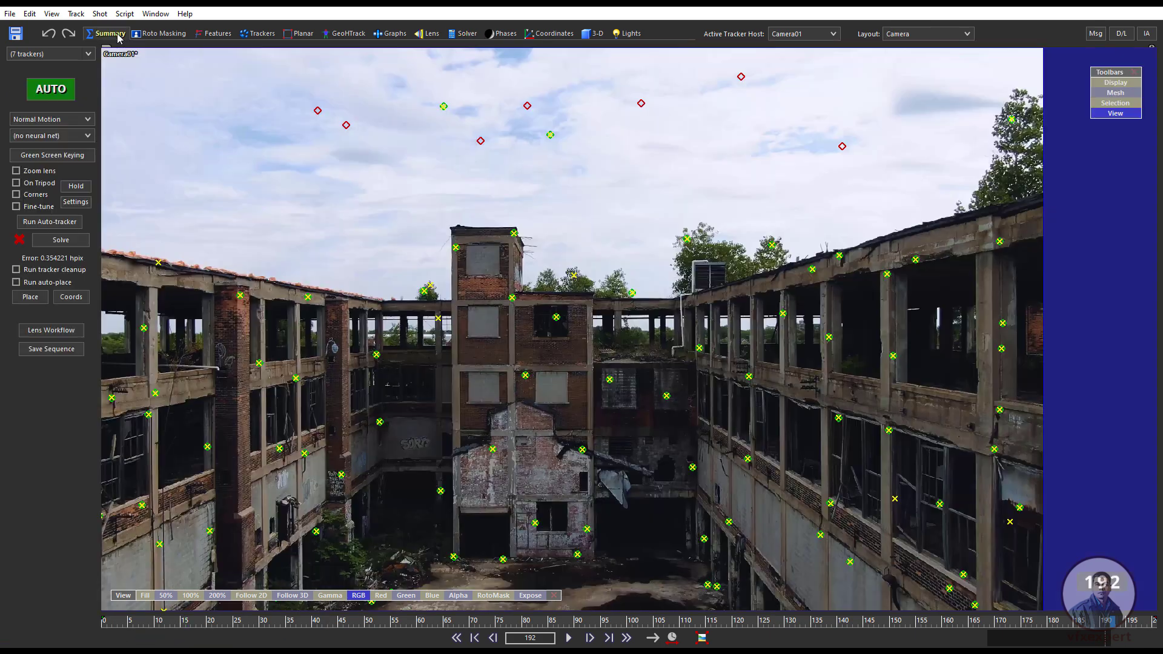
left_click(20, 243)
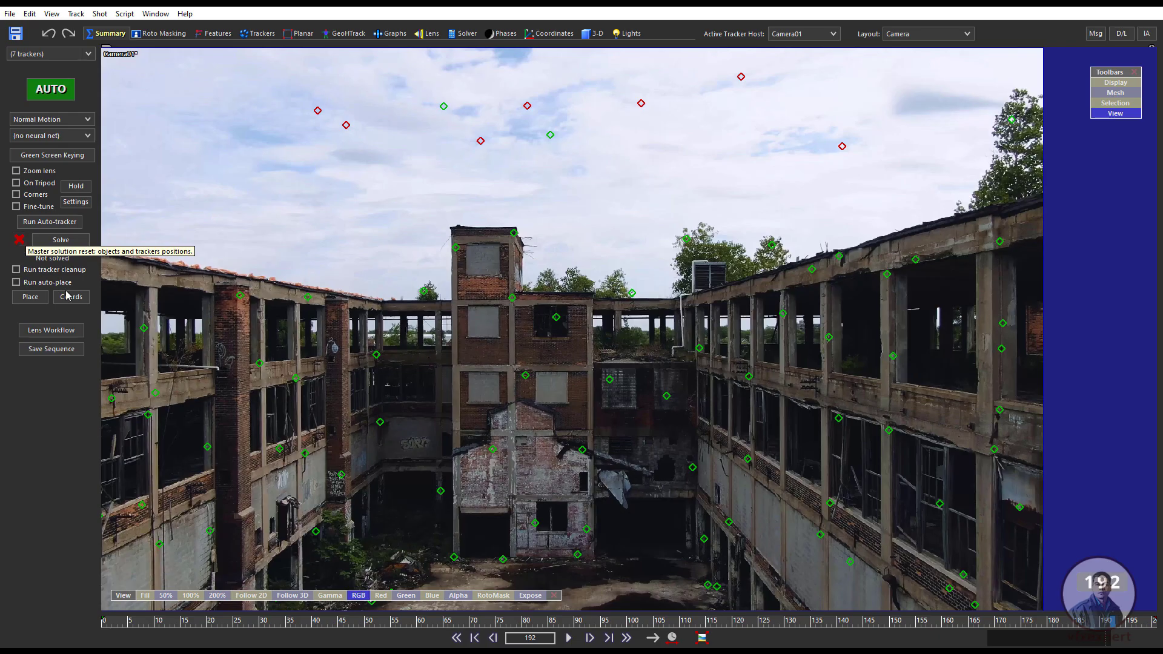
Step: Lasso and delete all trackers in the sky and those on the trees beside the rooftop unit and behind the central building
left_click(351, 187)
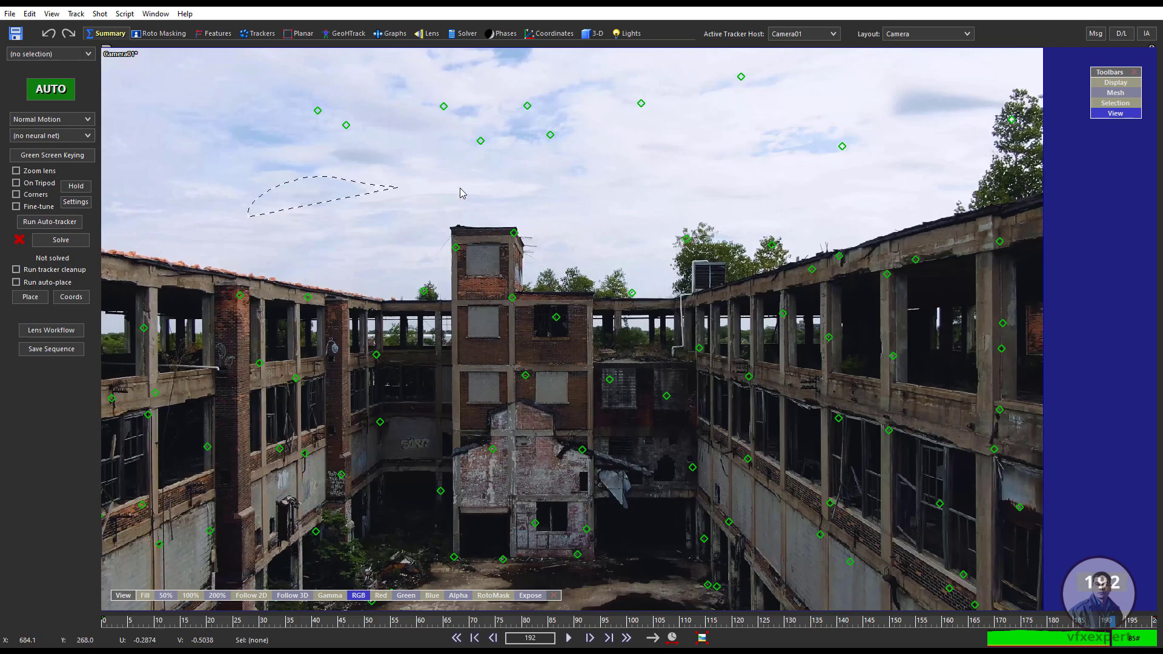
mouse_move(460, 192)
left_mouse_down()
mouse_move(872, 172)
mouse_move(379, 72)
mouse_move(267, 130)
mouse_move(276, 96)
left_mouse_up()
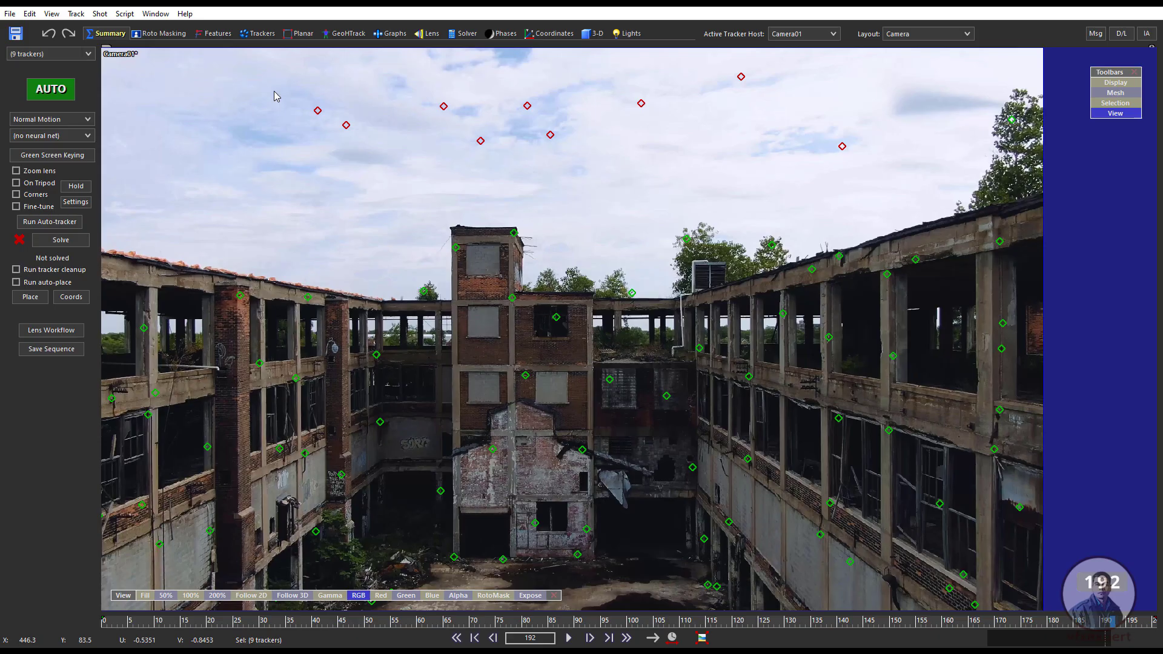
key("Delete")
mouse_move(661, 238)
left_mouse_down()
mouse_move(705, 221)
mouse_move(693, 242)
left_mouse_up()
key("Delete")
left_click_drag(626, 296, 646, 270)
key("Delete")
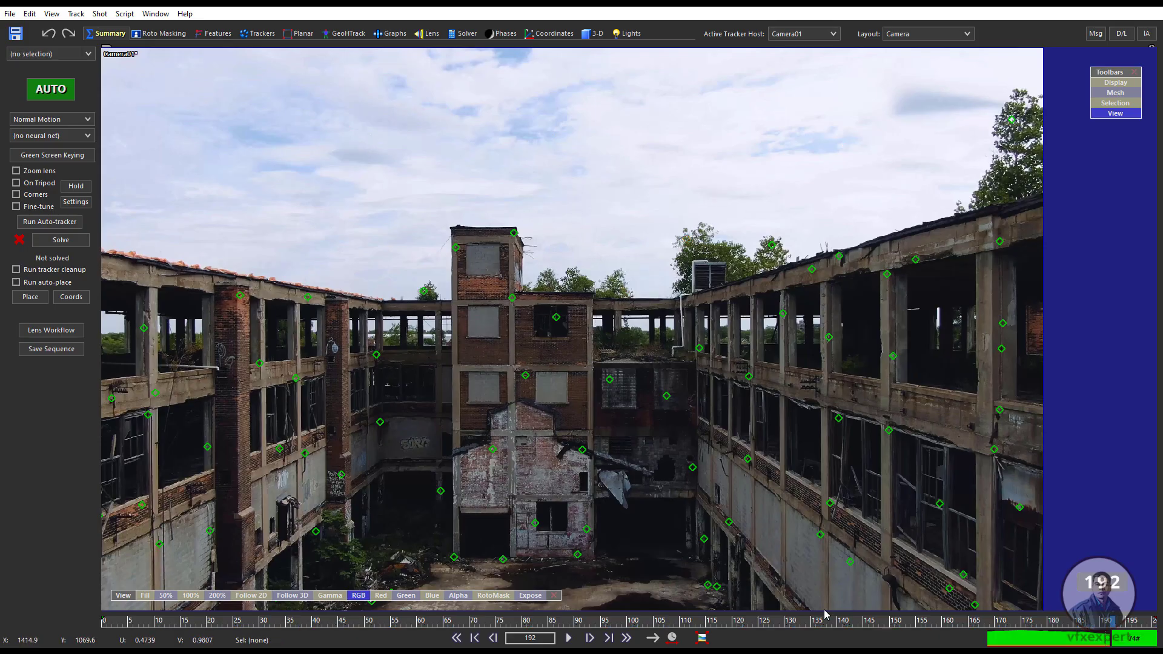
Step: Check earlier frames and delete the tracker on the tree behind the right-hand building's roofline
left_click(1106, 620)
left_click(1095, 620)
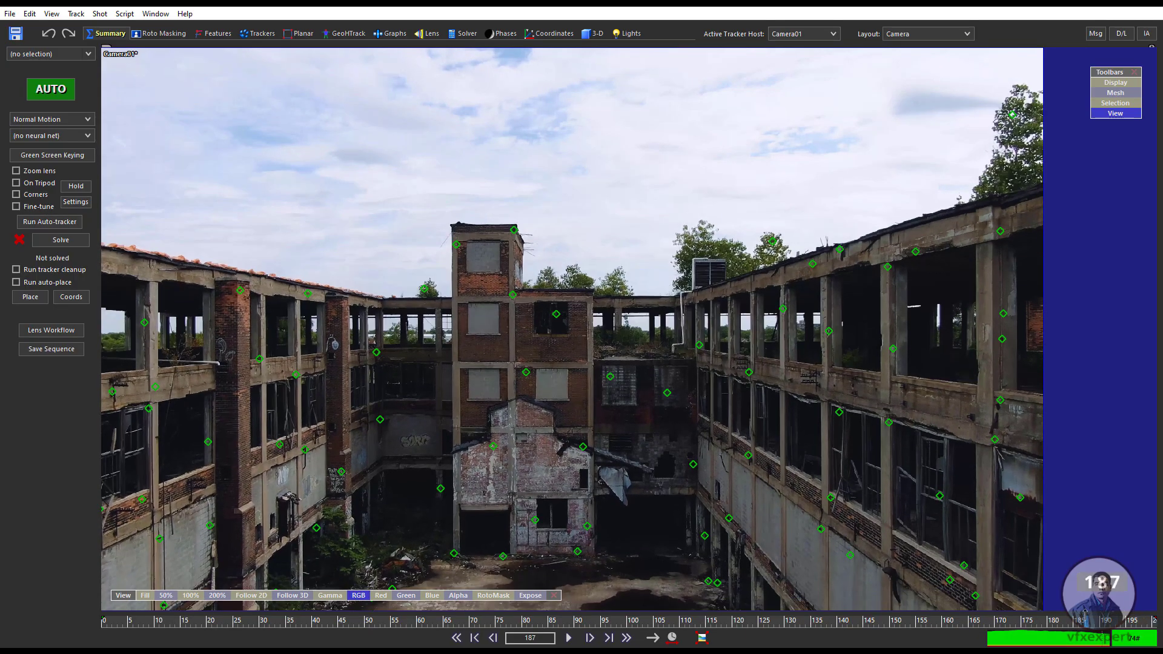
mouse_move(746, 237)
left_mouse_down()
mouse_move(786, 189)
mouse_move(782, 258)
left_mouse_up()
key("Delete")
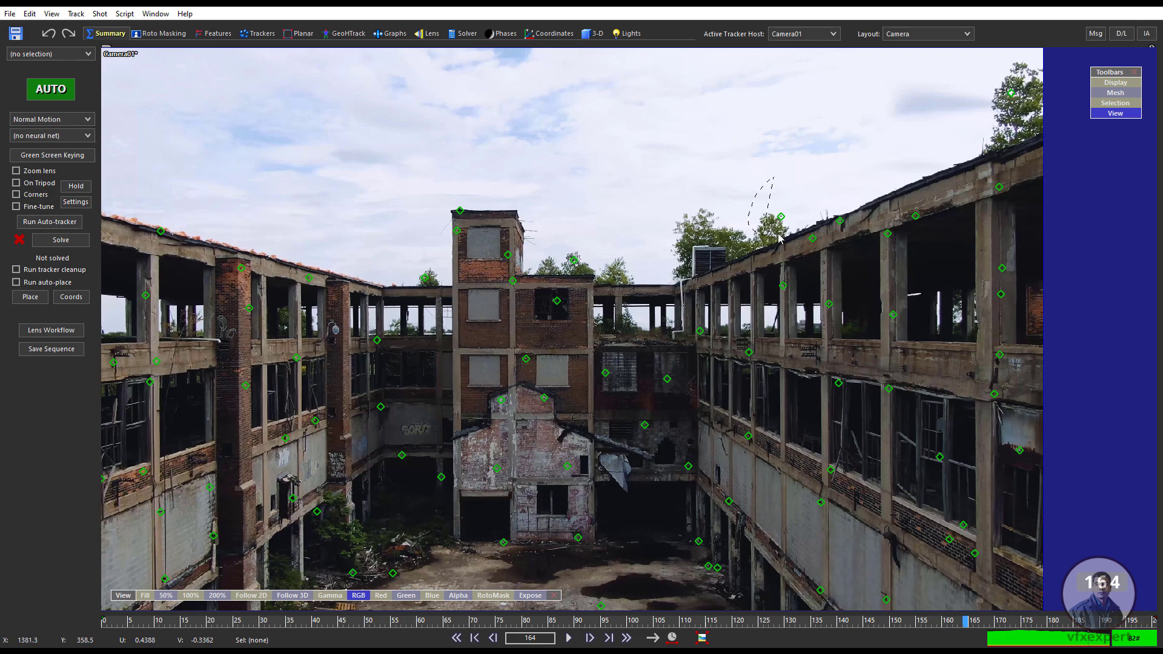
Step: Go to frame 24 and delete the tracker on the small tree above the central building's roof
mouse_move(666, 621)
left_mouse_down()
mouse_move(397, 620)
mouse_move(230, 600)
left_mouse_up()
mouse_move(598, 151)
left_mouse_down()
mouse_move(555, 191)
mouse_move(584, 192)
left_mouse_up()
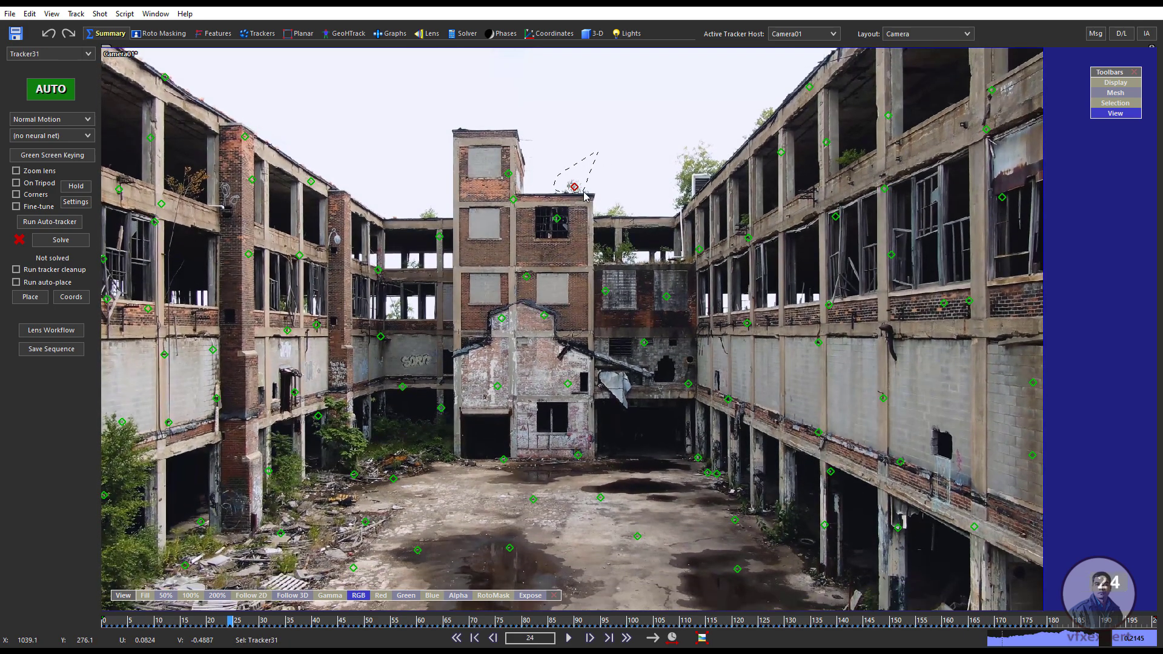
key("Delete")
Step: Go to frame 63 and delete the tracker on the tower's upper-left roof corner
left_click_drag(271, 622, 435, 515)
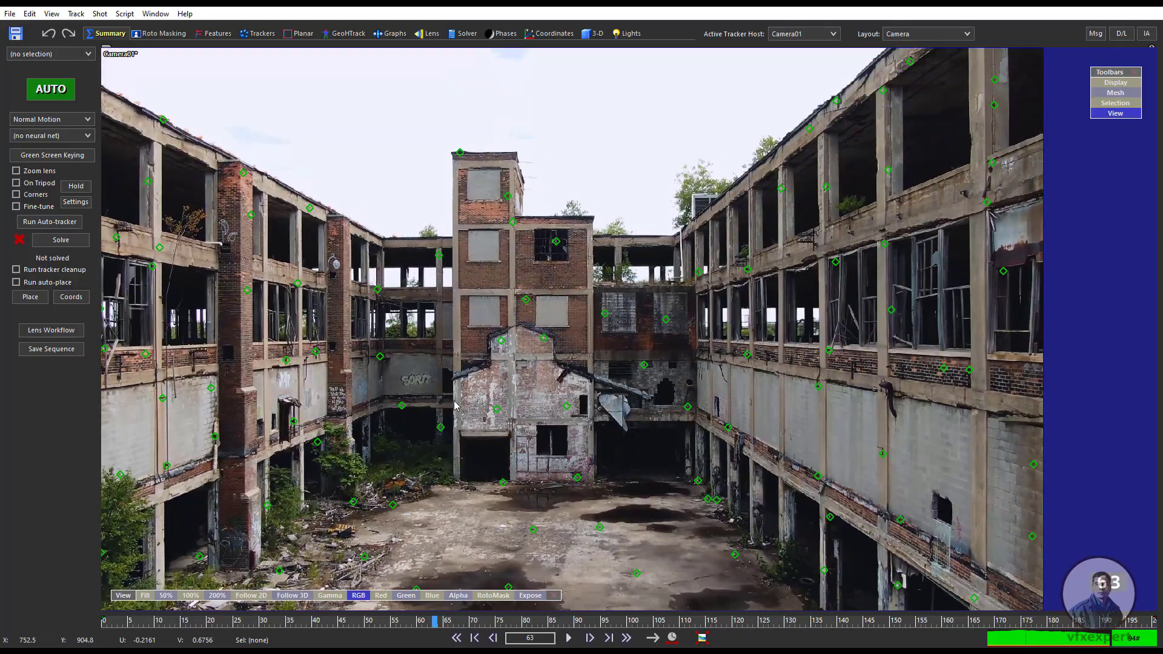
left_click_drag(479, 111, 475, 174)
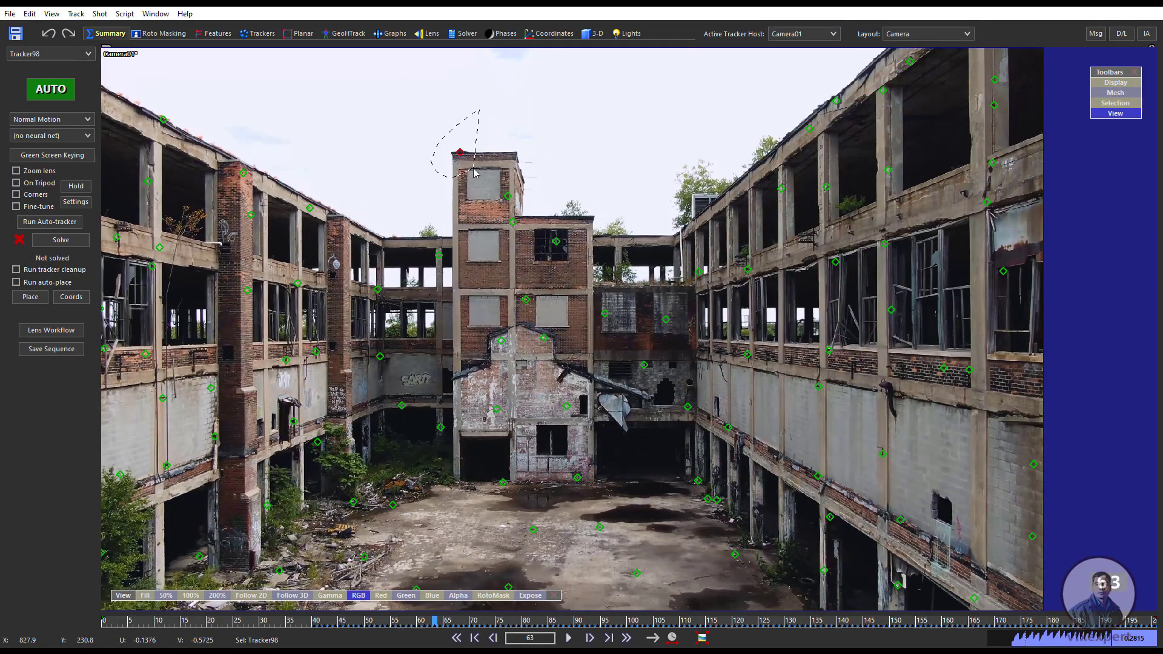
left_click(532, 201)
Step: Solve the camera with the remaining trackers and return to the Summary room
mouse_move(361, 624)
left_mouse_down()
mouse_move(949, 634)
mouse_move(362, 624)
left_mouse_up()
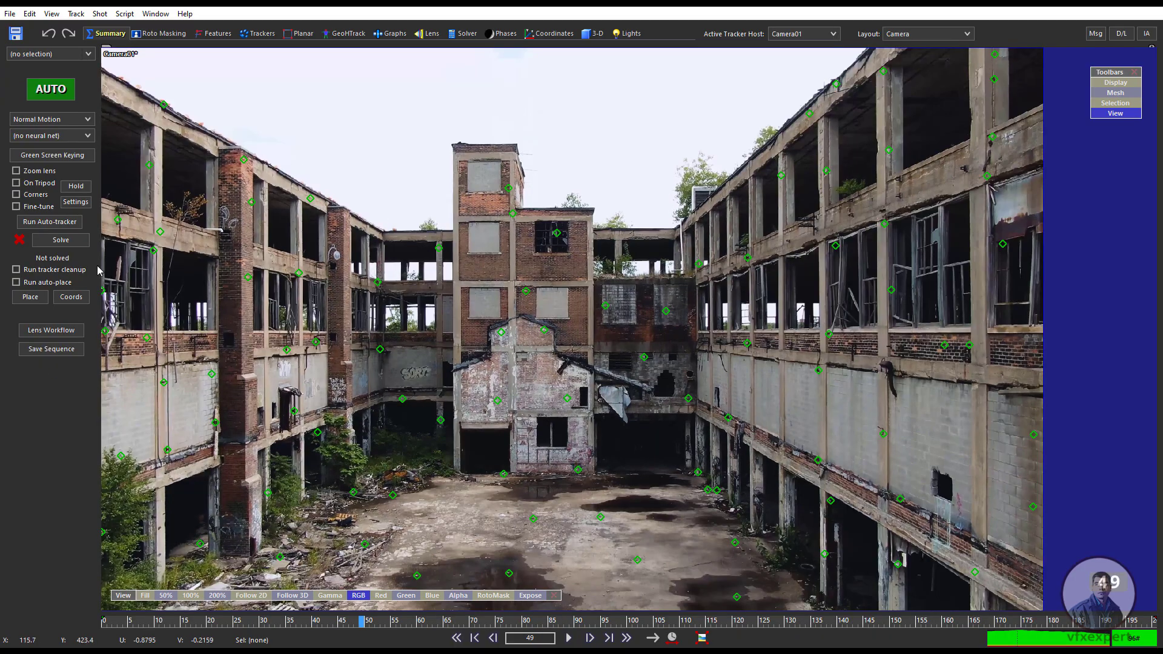
left_click(75, 243)
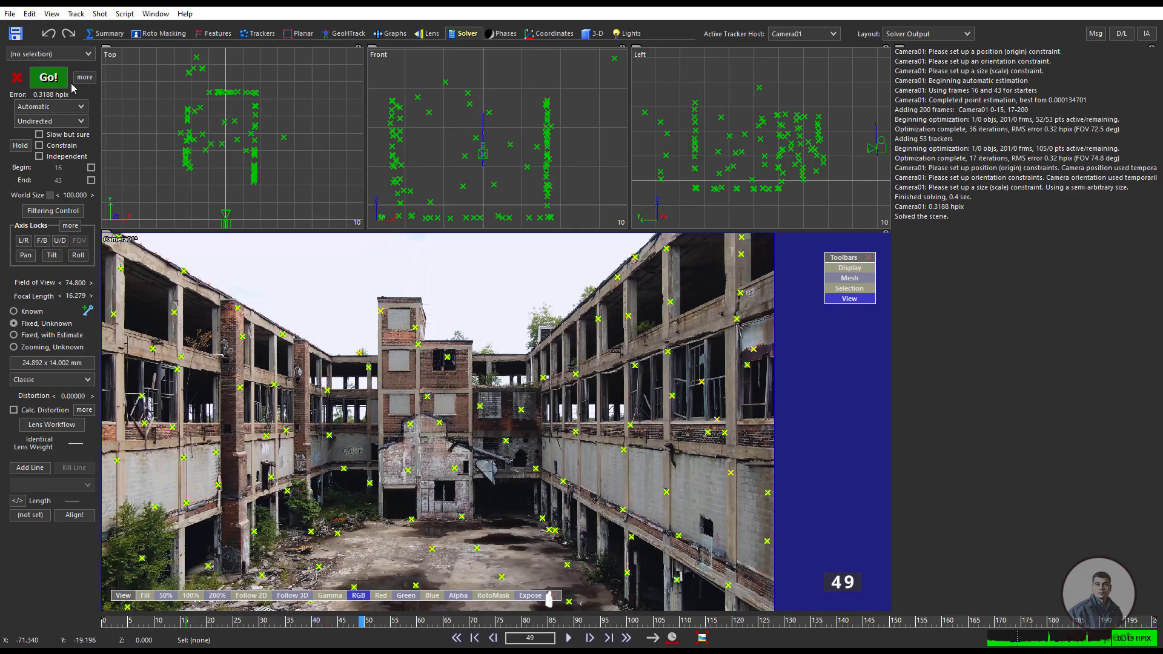
left_click(113, 34)
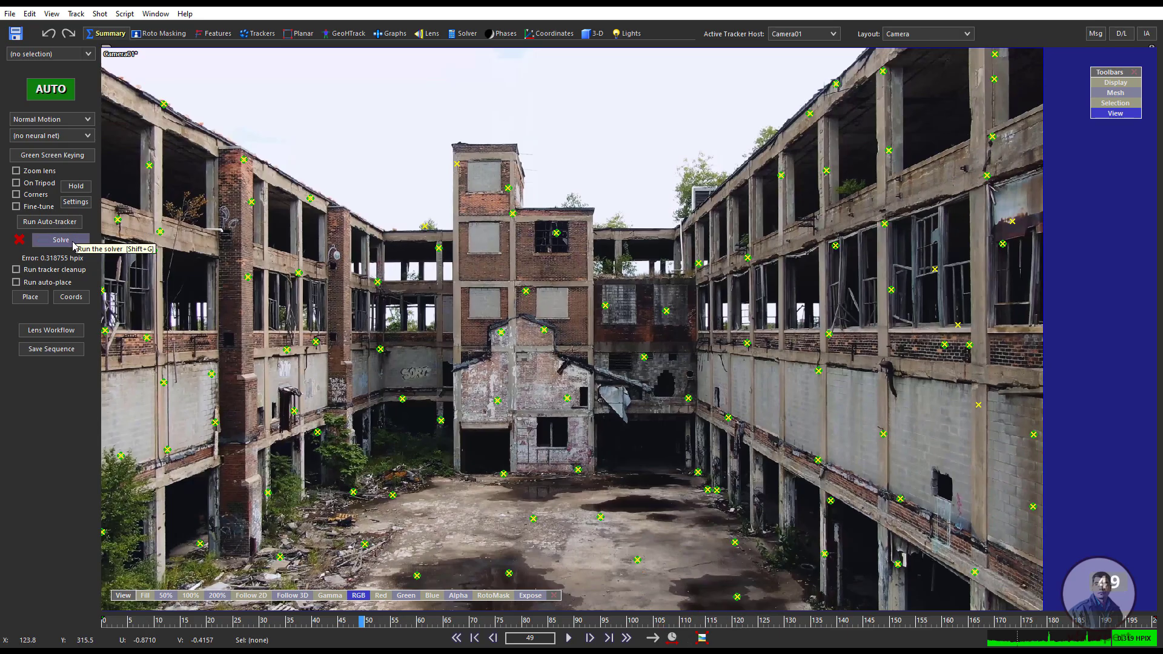
Step: Go to the Solver room and scrub through the whole shot to examine the solved trackers and camera movement
left_click(467, 34)
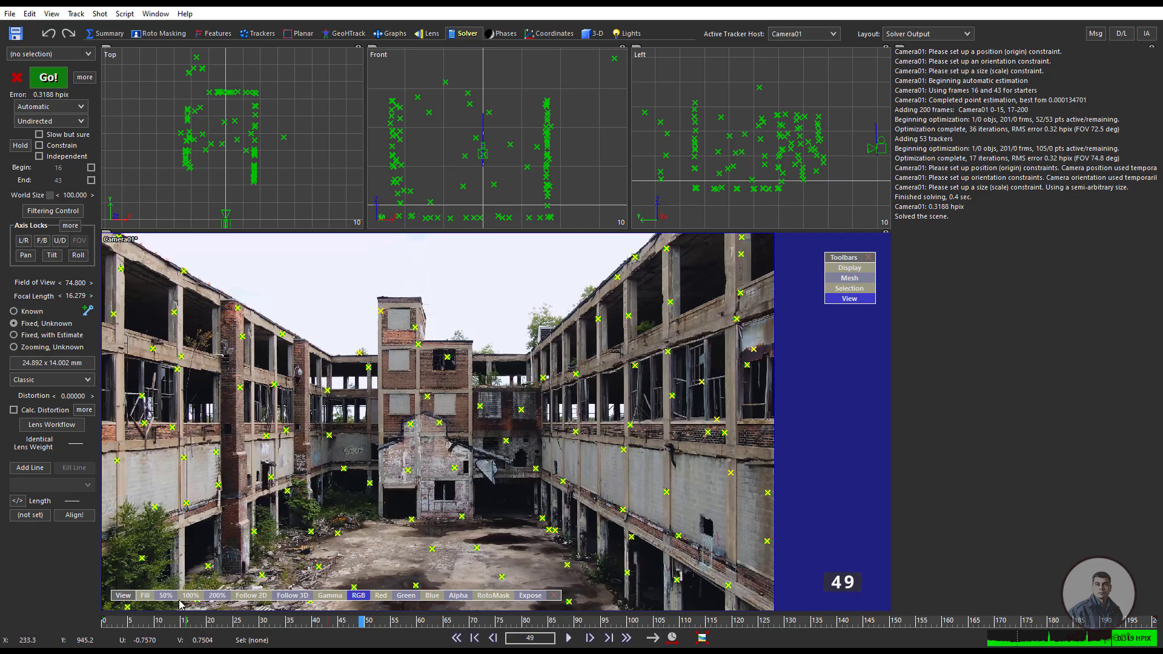
mouse_move(176, 623)
left_mouse_down()
mouse_move(1154, 623)
mouse_move(109, 617)
mouse_move(1151, 623)
left_mouse_up()
left_click_drag(1061, 631, 109, 623)
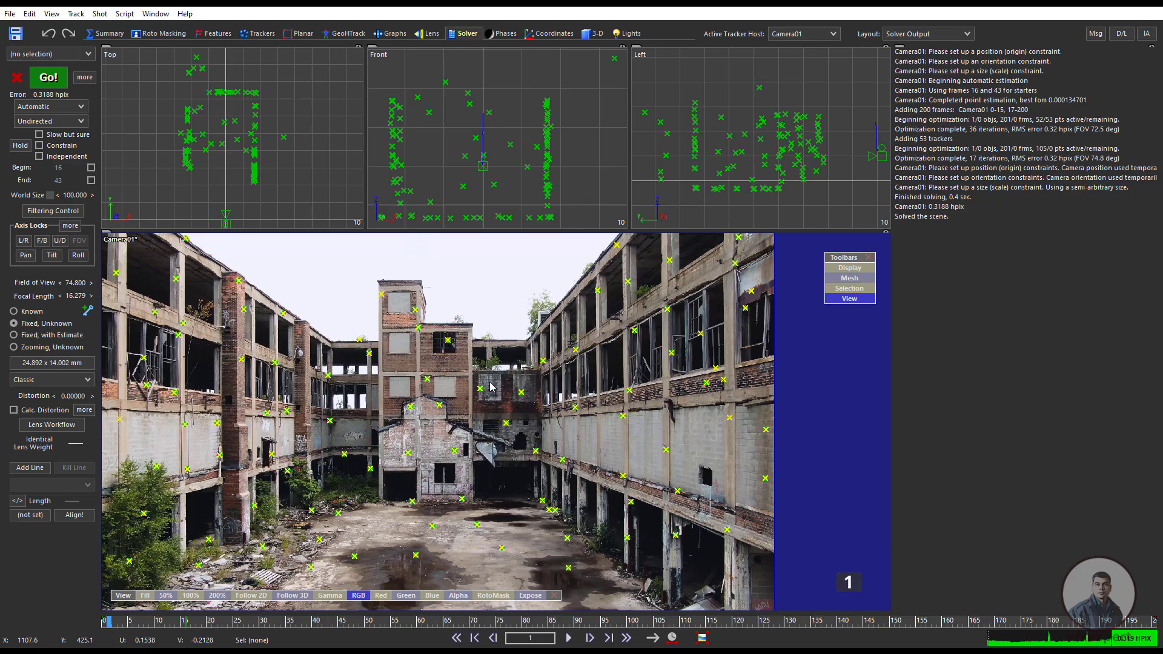
Step: Clear the current camera solution and delete all trackers
left_click(18, 78)
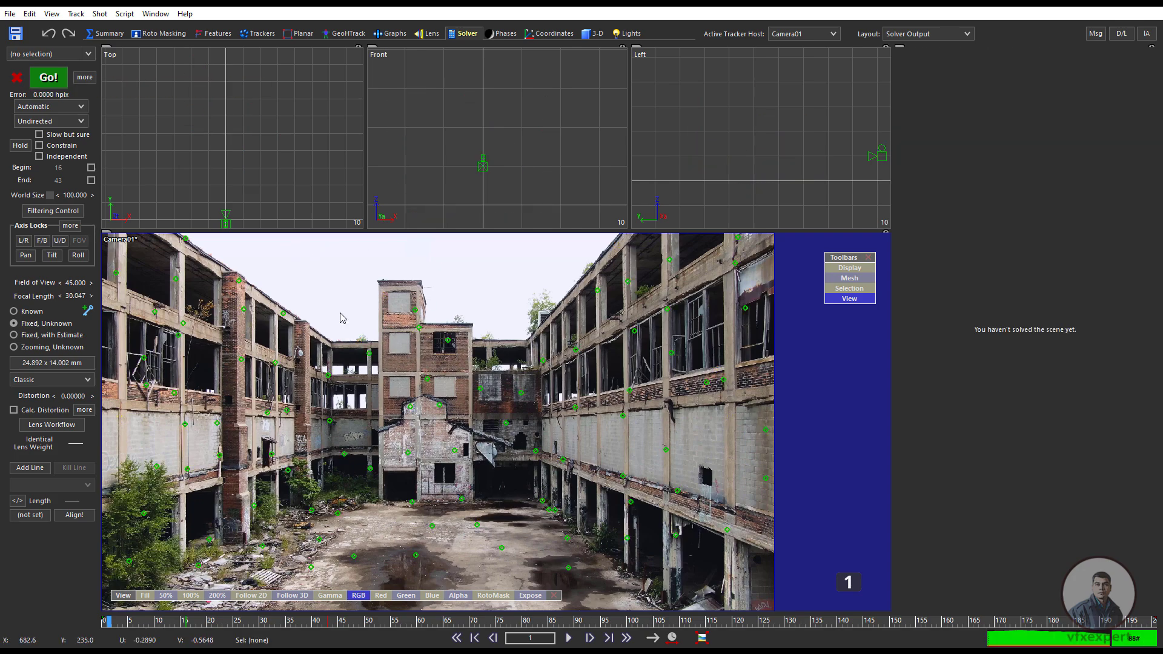
key("ctrl+a")
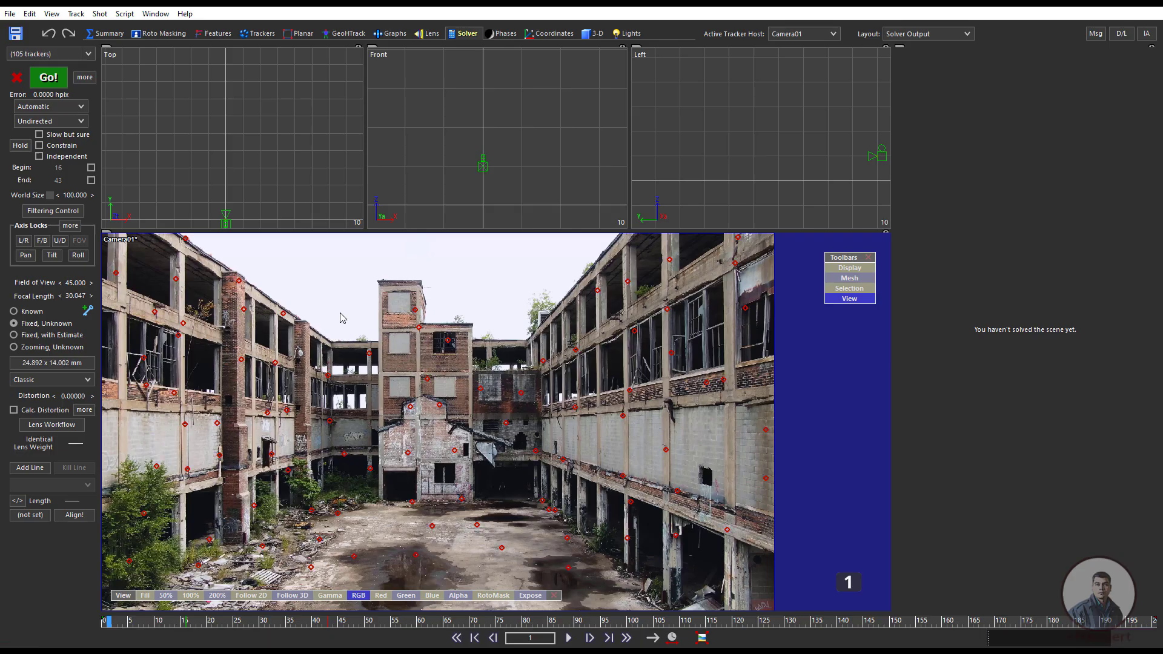
key("Delete")
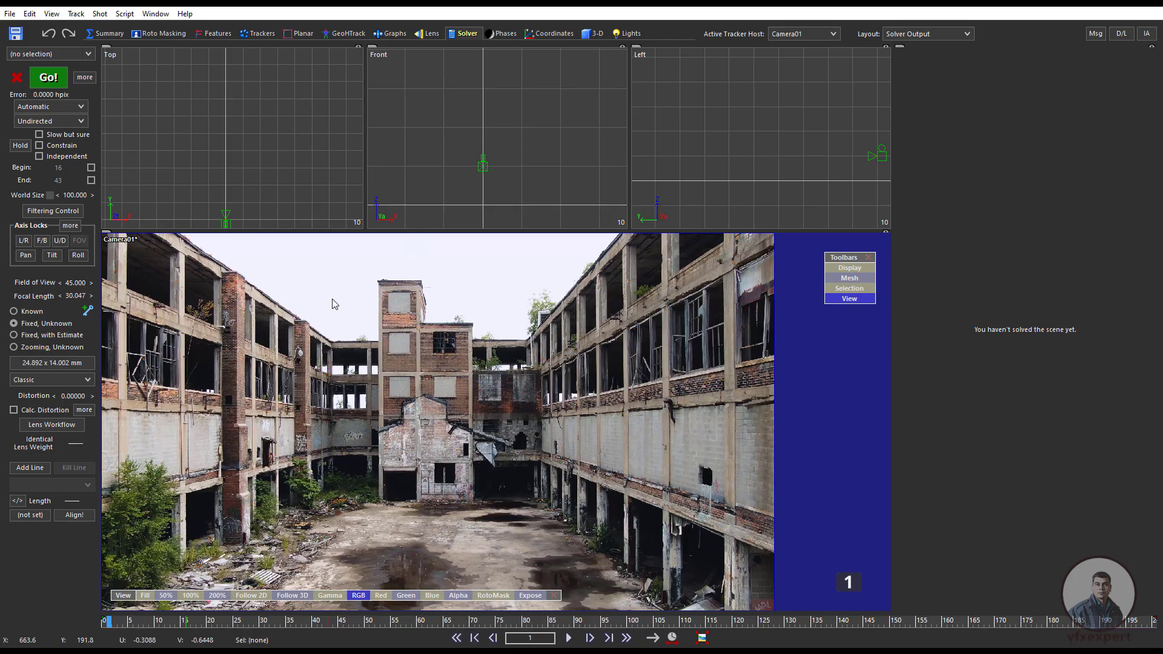
Step: In the Features room, clear all existing blips and compute new blips for all frames, checking them across the shot
left_click(216, 33)
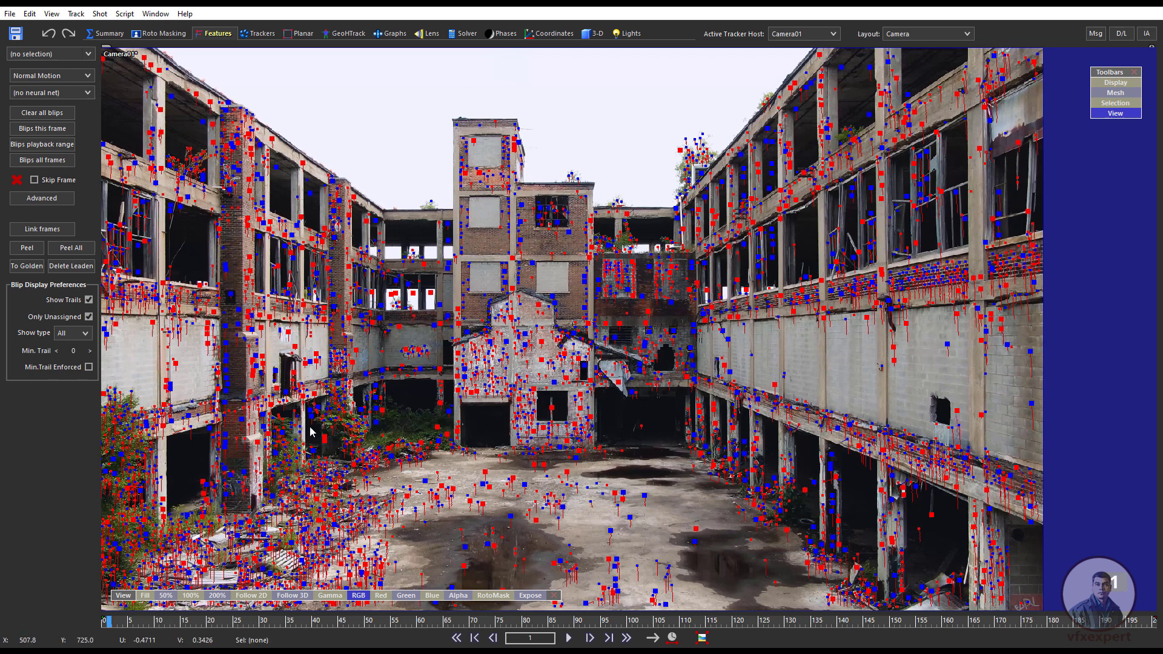
left_click(52, 113)
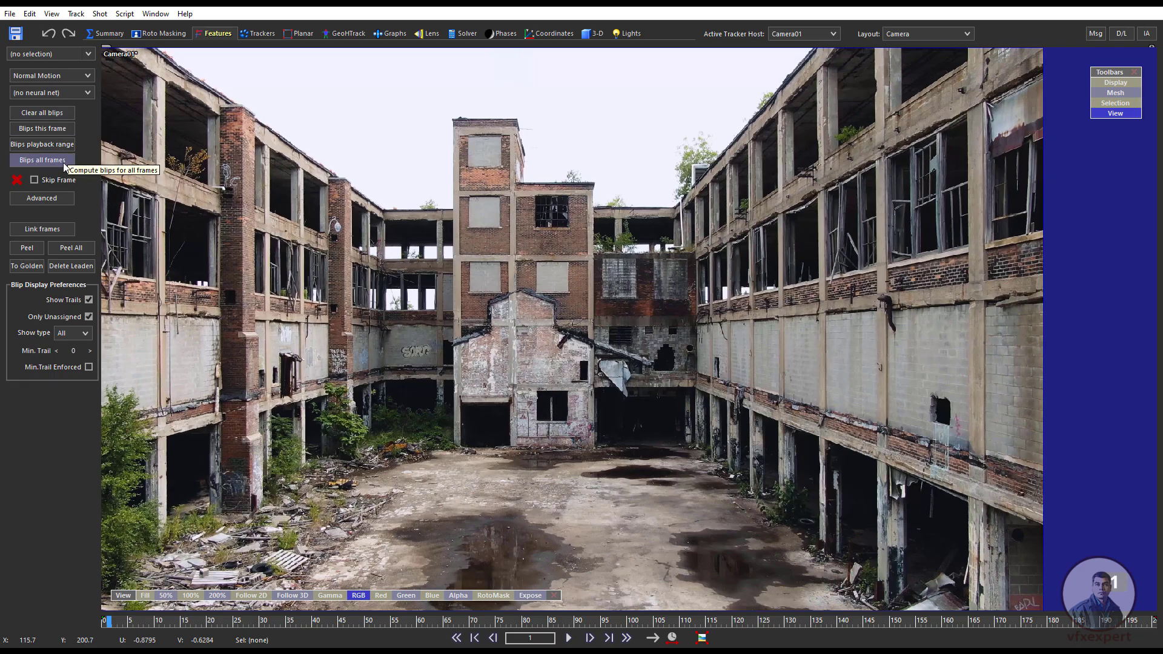
left_click(46, 161)
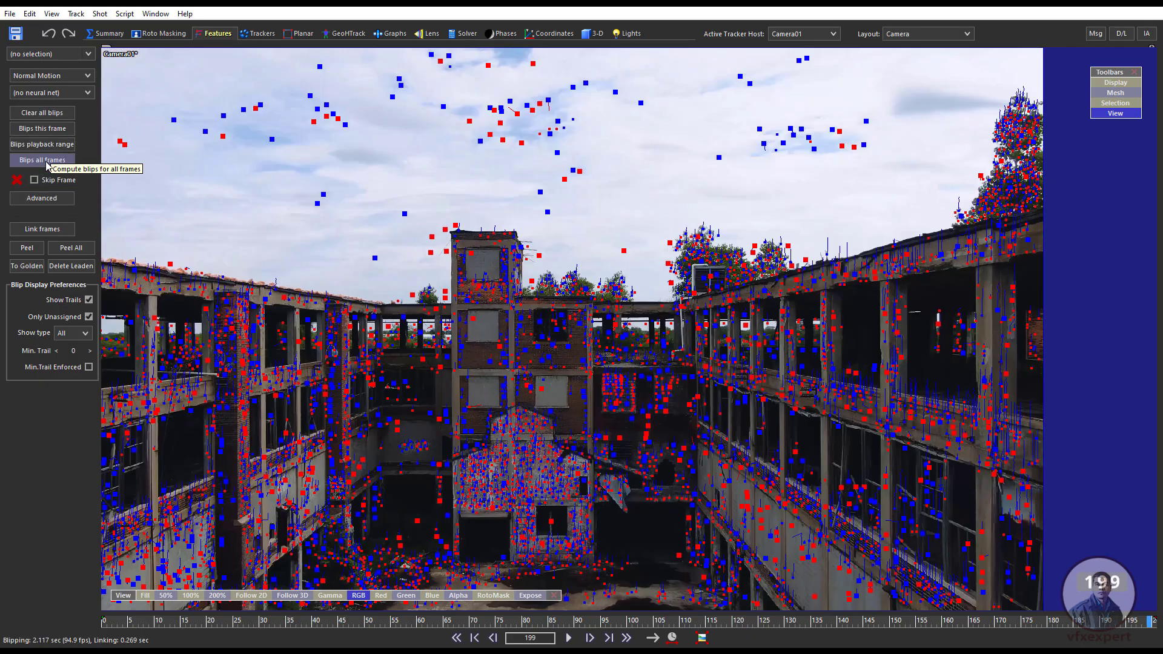
left_click_drag(1019, 624, 121, 610)
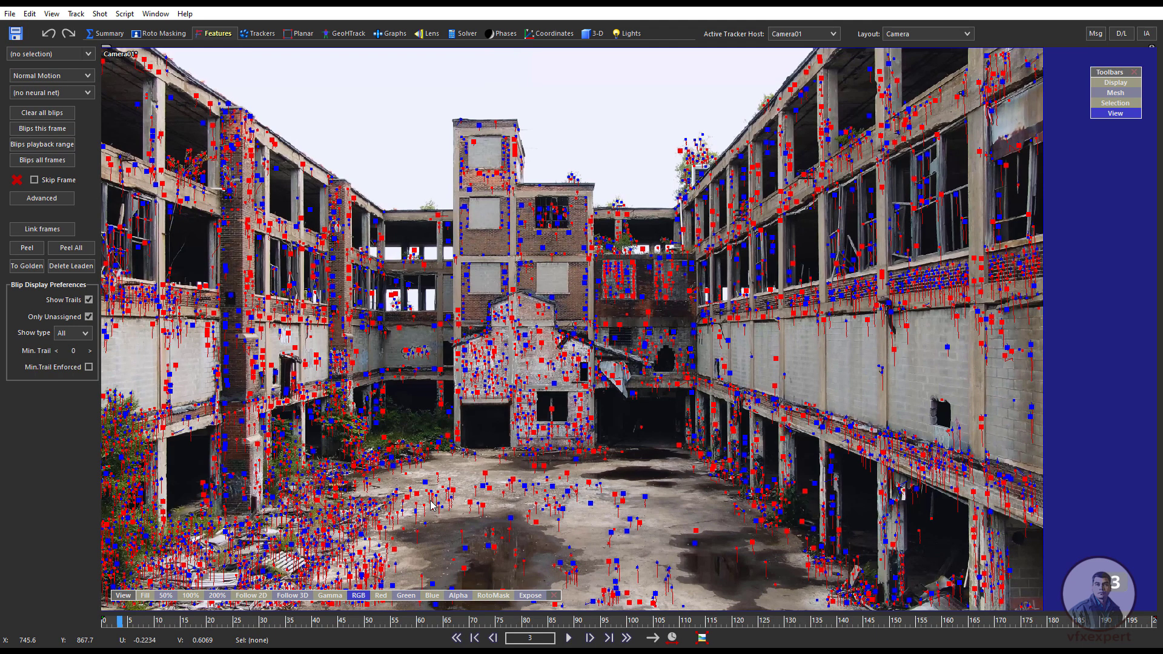
Step: Peel all blips once into trackers, solve the camera in the Solver room and inspect the Front view point cloud
left_click(86, 253)
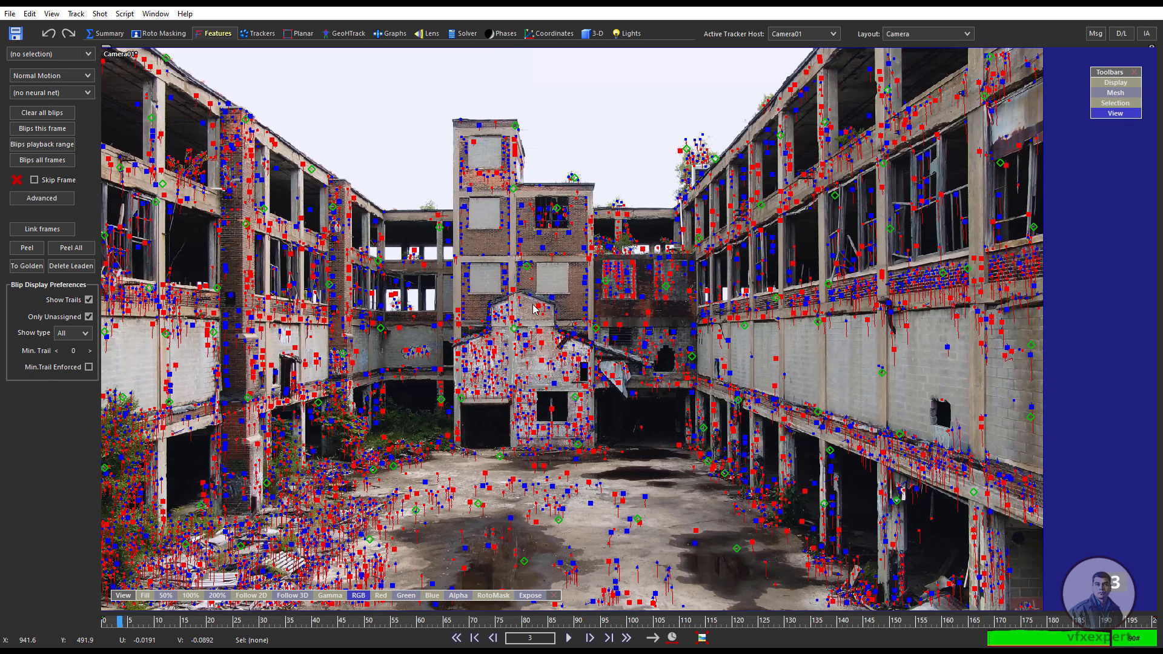
left_click(467, 34)
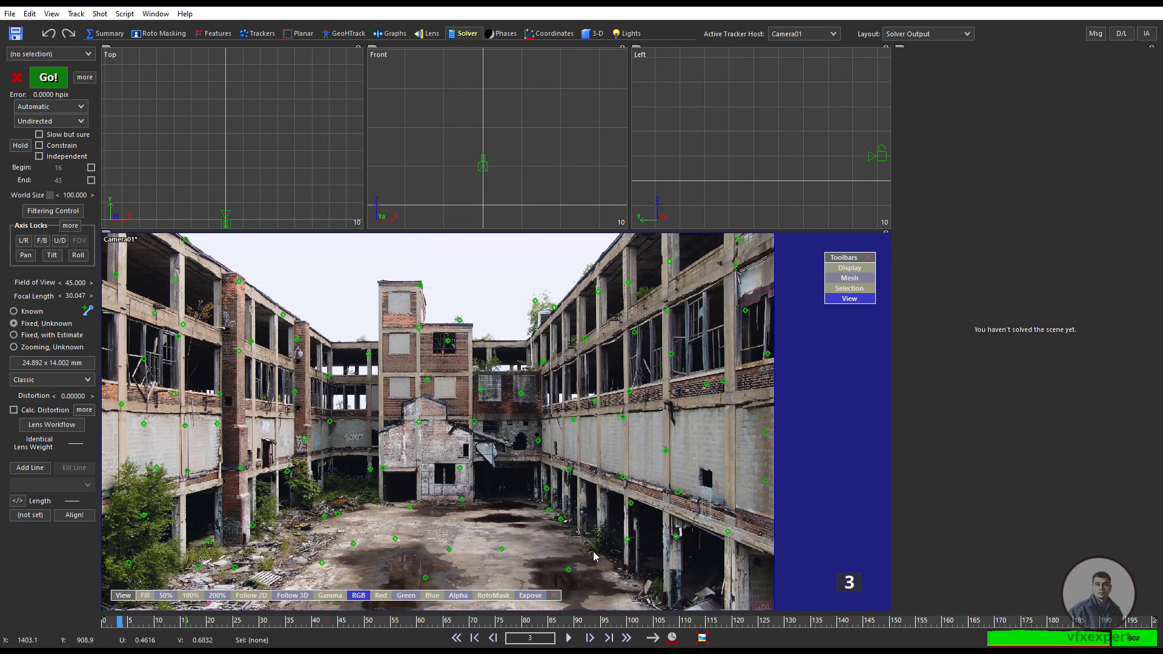
left_click_drag(312, 623, 109, 623)
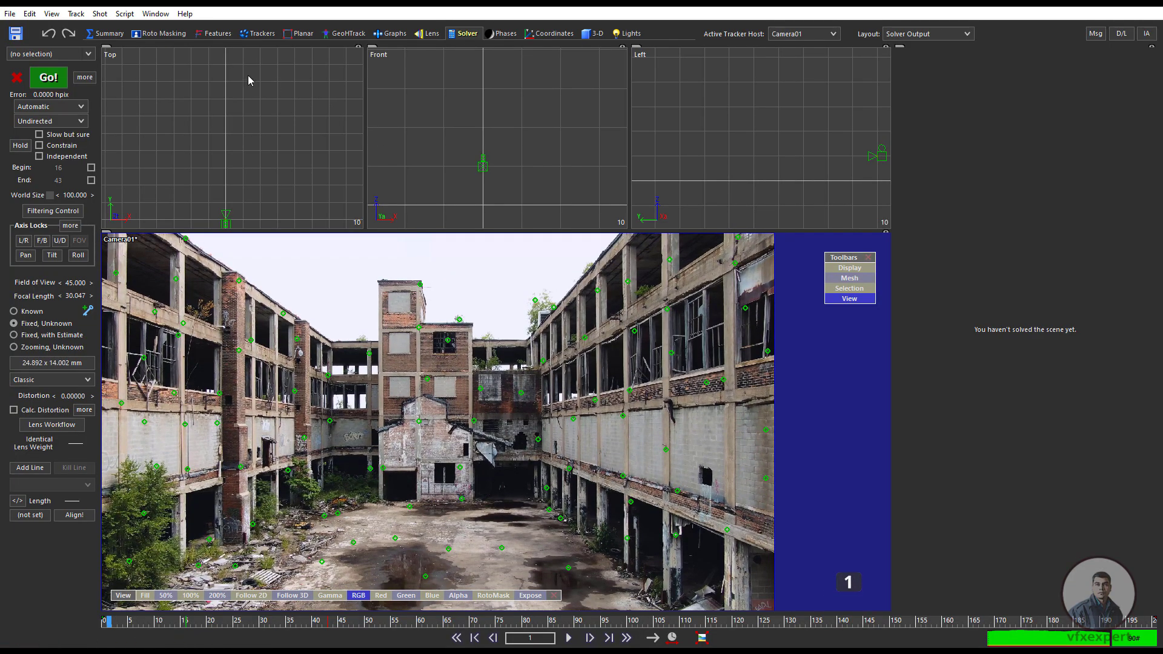
left_click(51, 81)
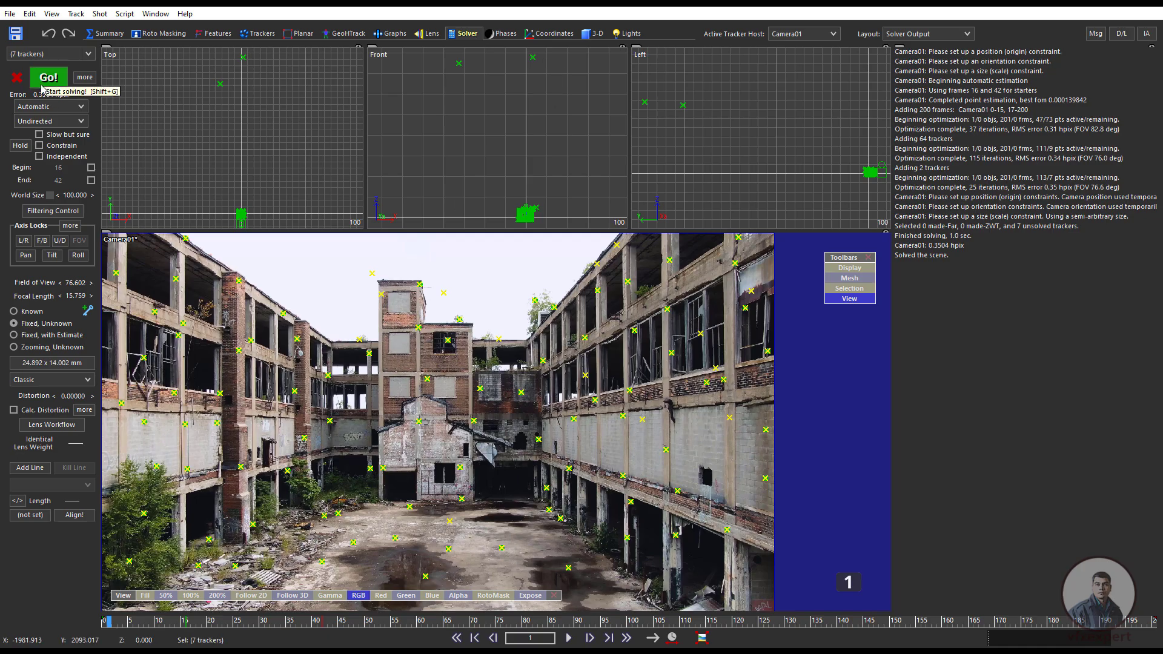
scroll(526, 179, "up", 5)
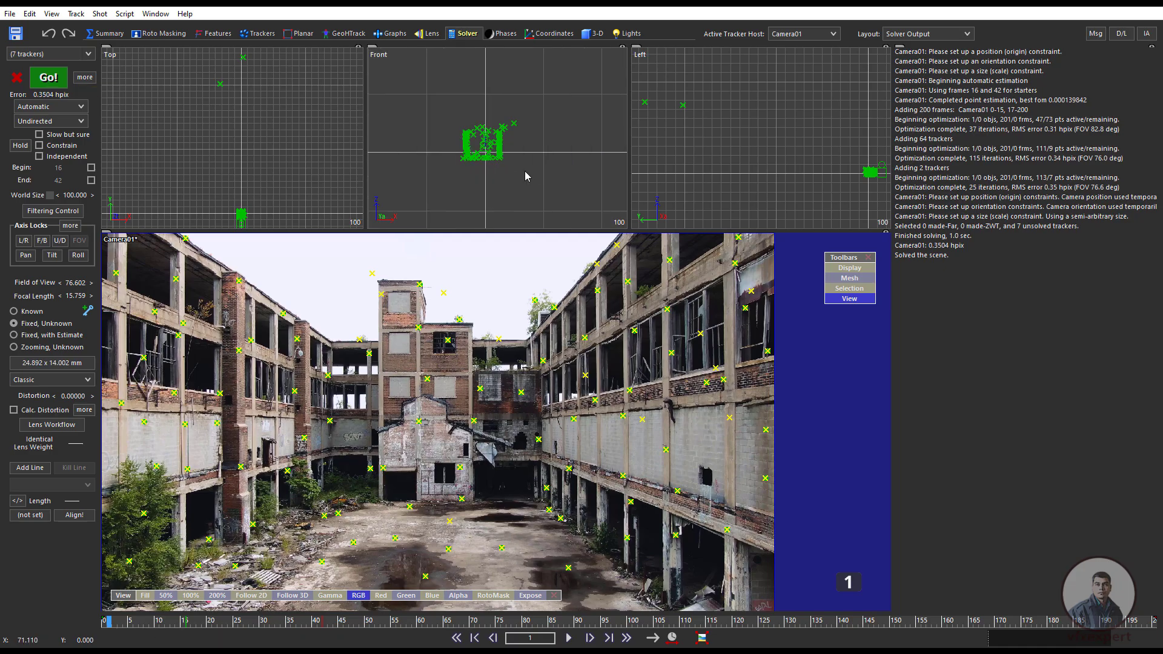
scroll(526, 179, "up", 3)
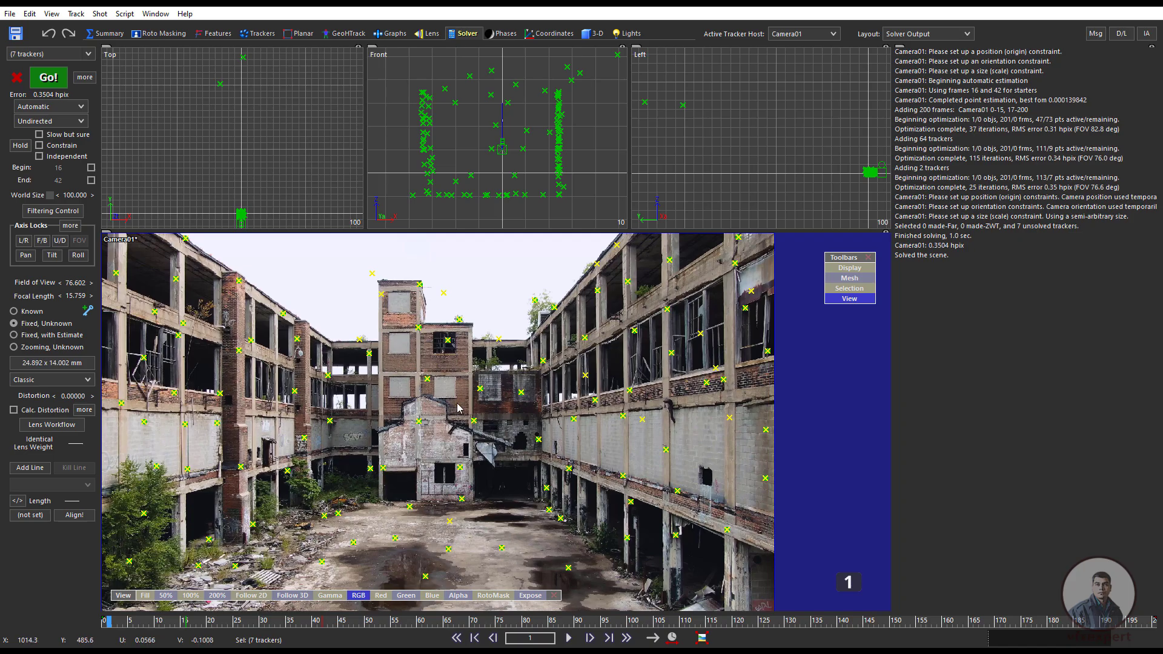
Step: Clear the solution made from the peeled trackers and delete all of those trackers
left_click(15, 80)
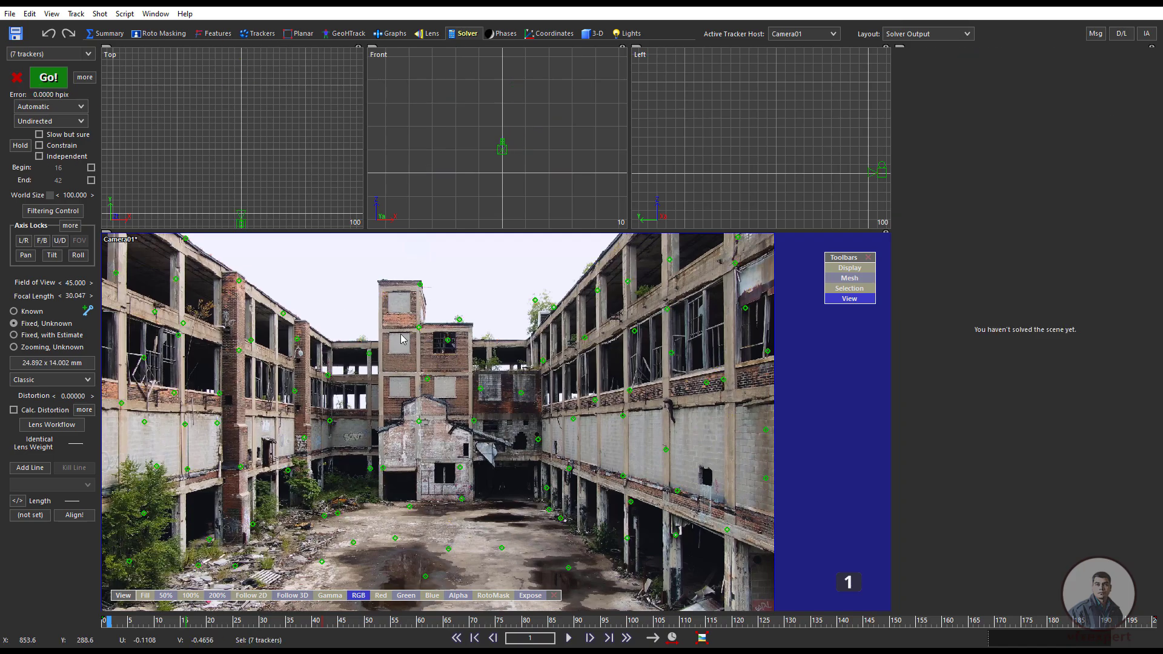
key("ctrl+a")
key("Delete")
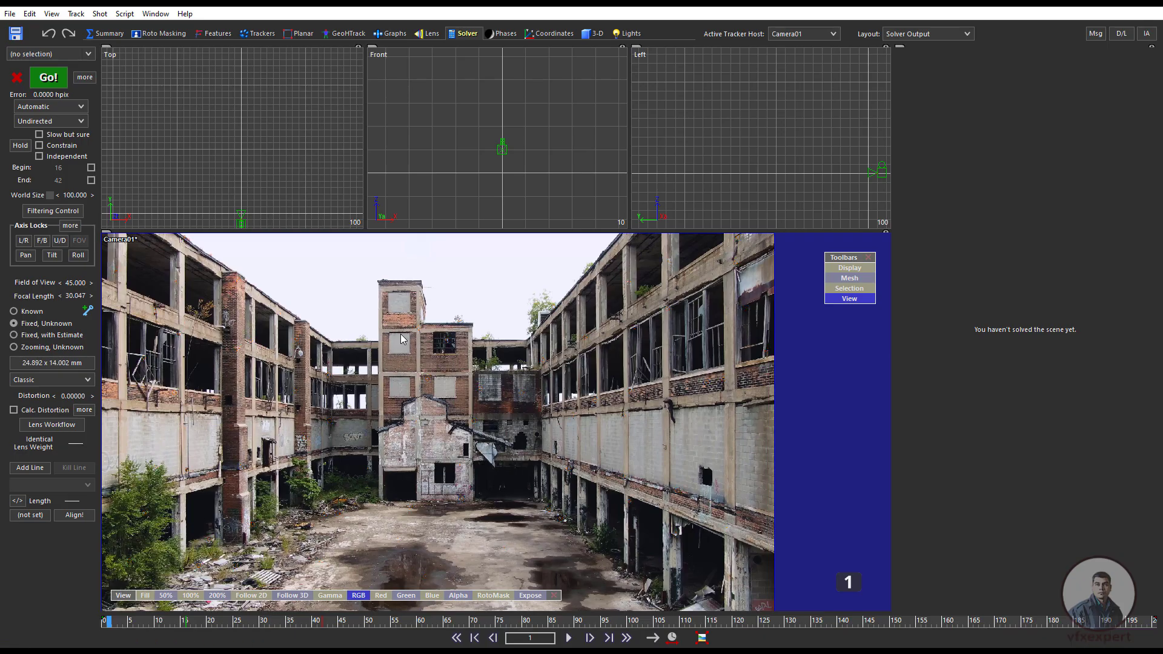
Step: Return to the Features room, clear all blips and recompute them for all frames, reviewing them around frame 140
left_click(217, 33)
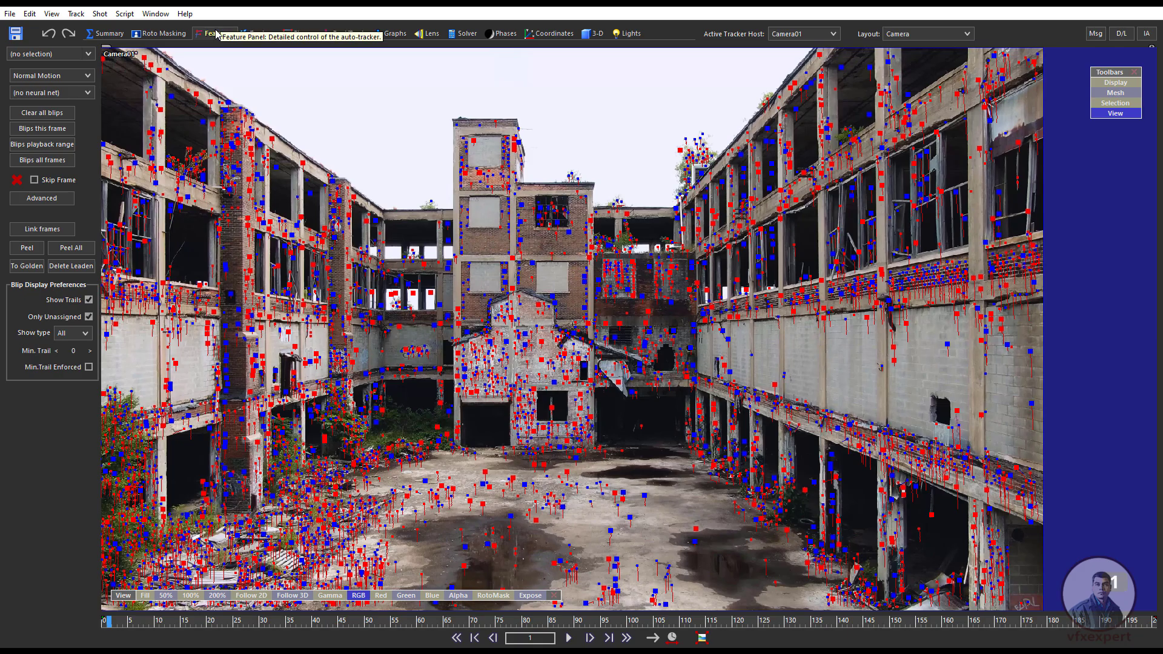
left_click(47, 114)
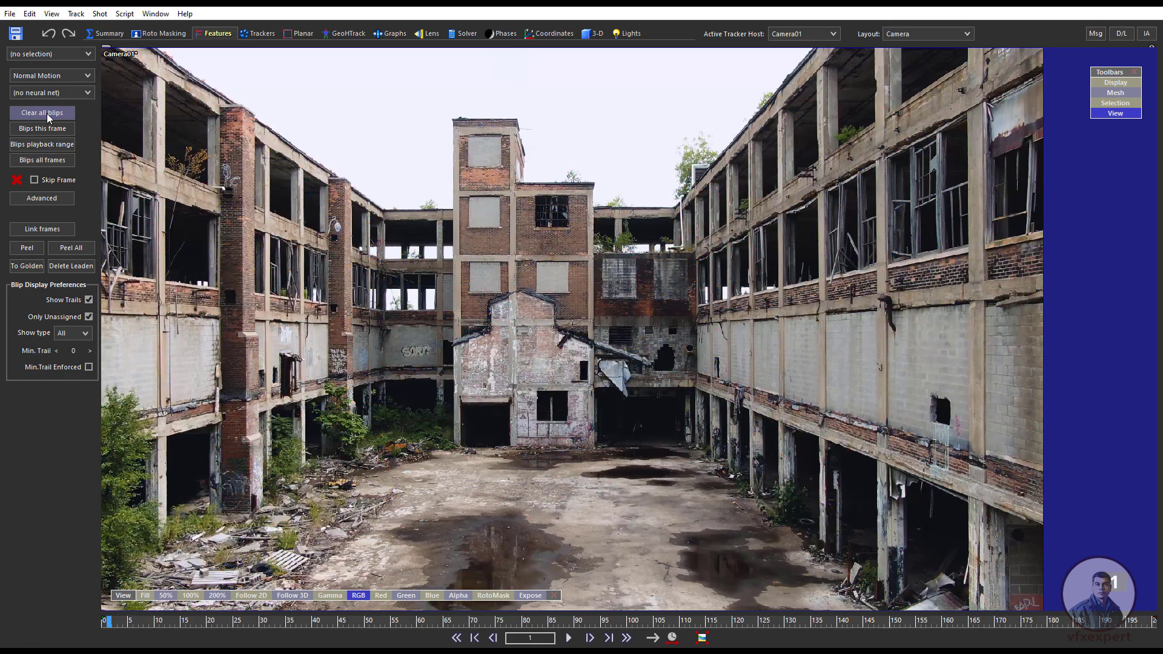
left_click(61, 162)
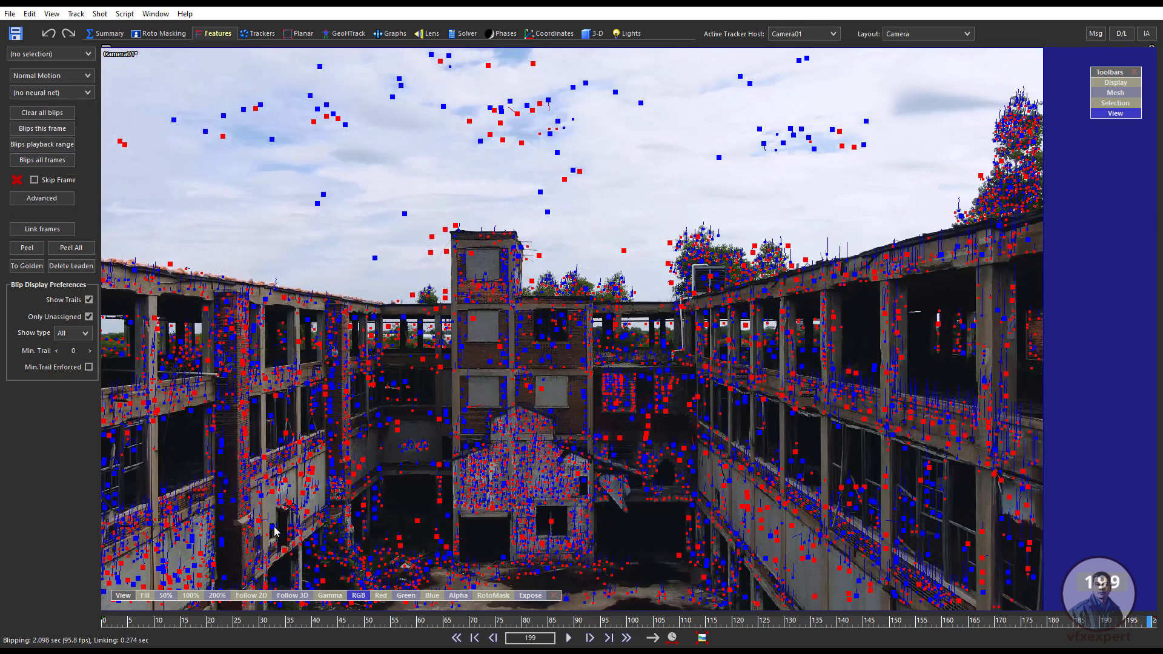
left_click_drag(392, 626, 840, 615)
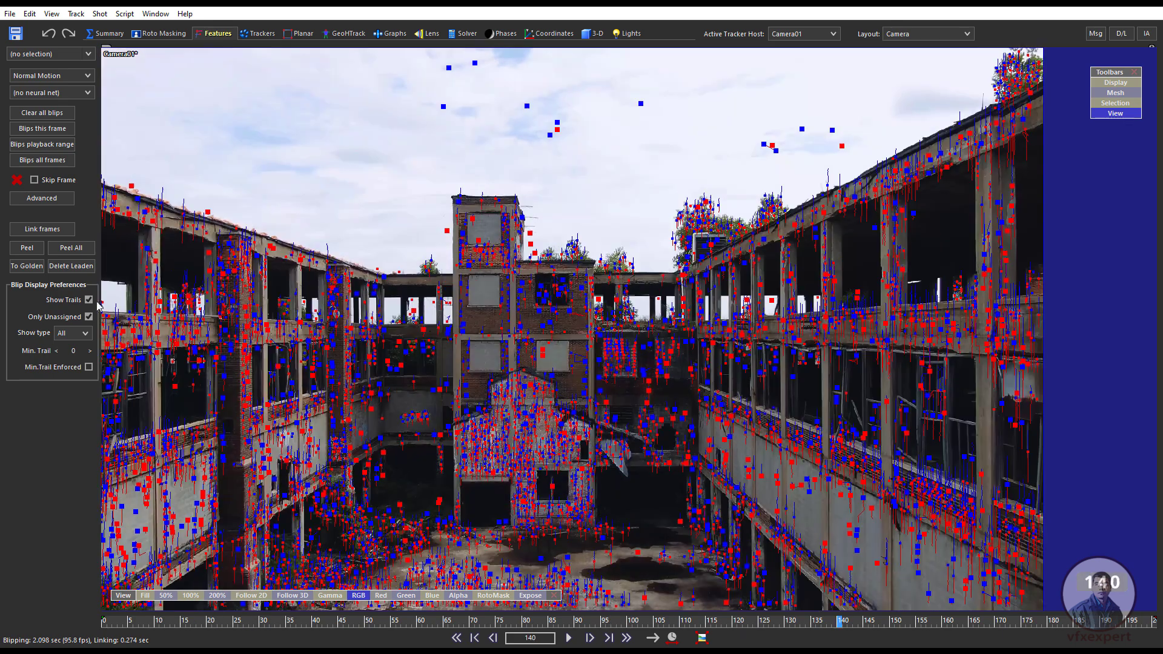
Step: Peel all blips four times to build a denser set of trackers, and view the Advanced Feature Control settings without changes
left_click(71, 248)
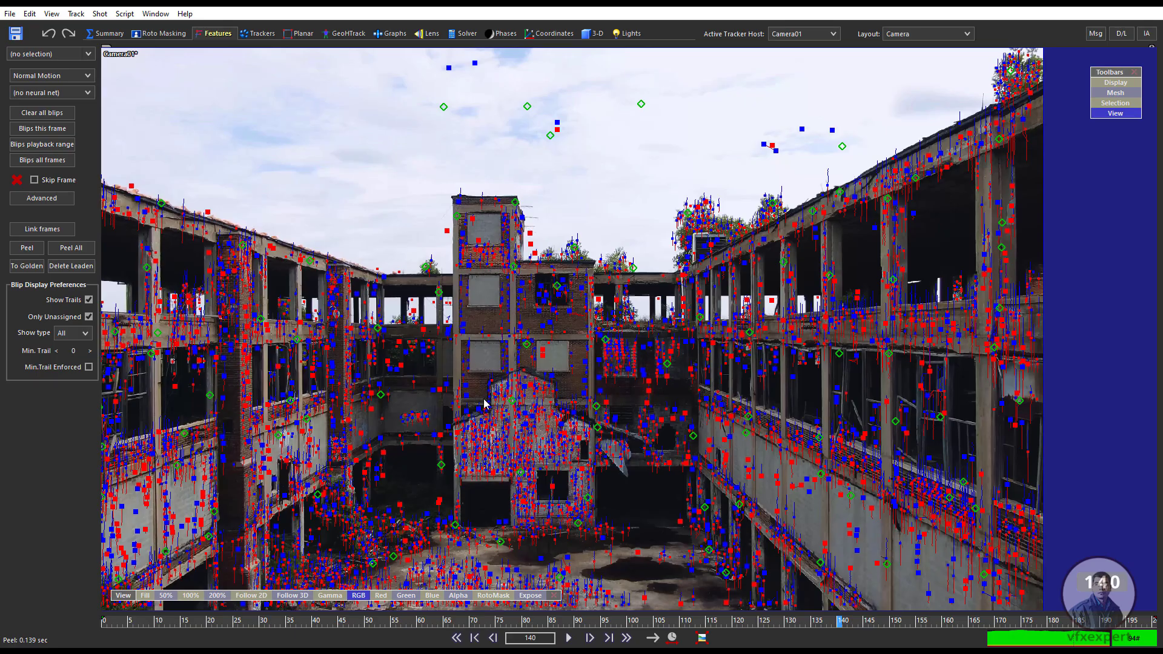
left_click_drag(700, 626, 109, 601)
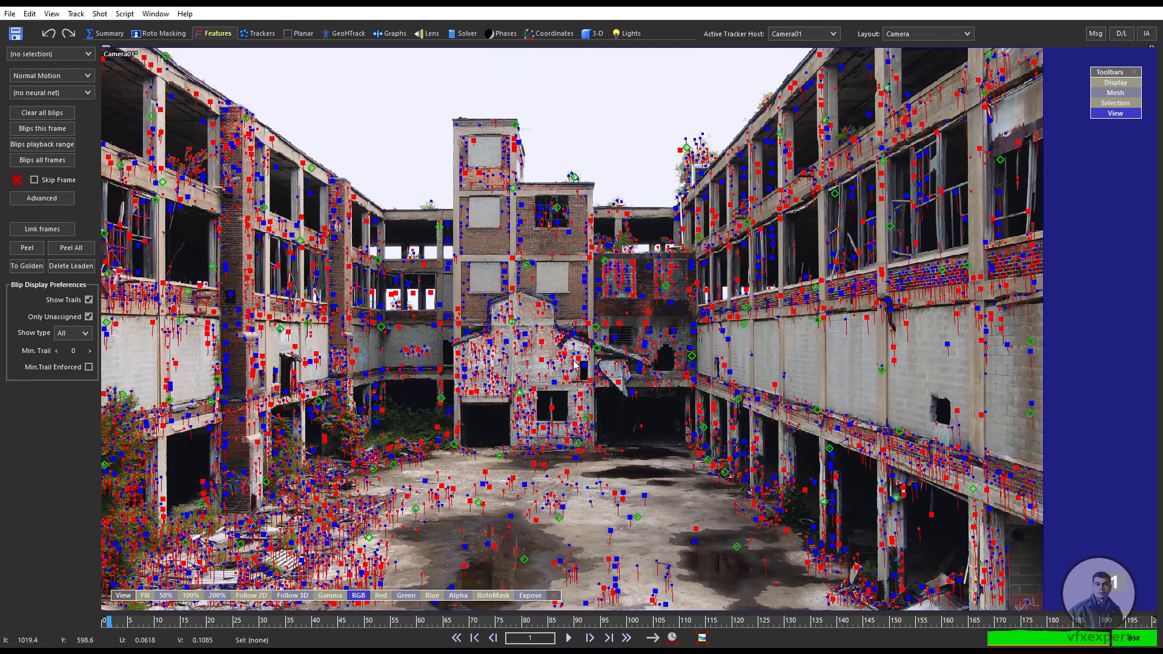
left_click(79, 250)
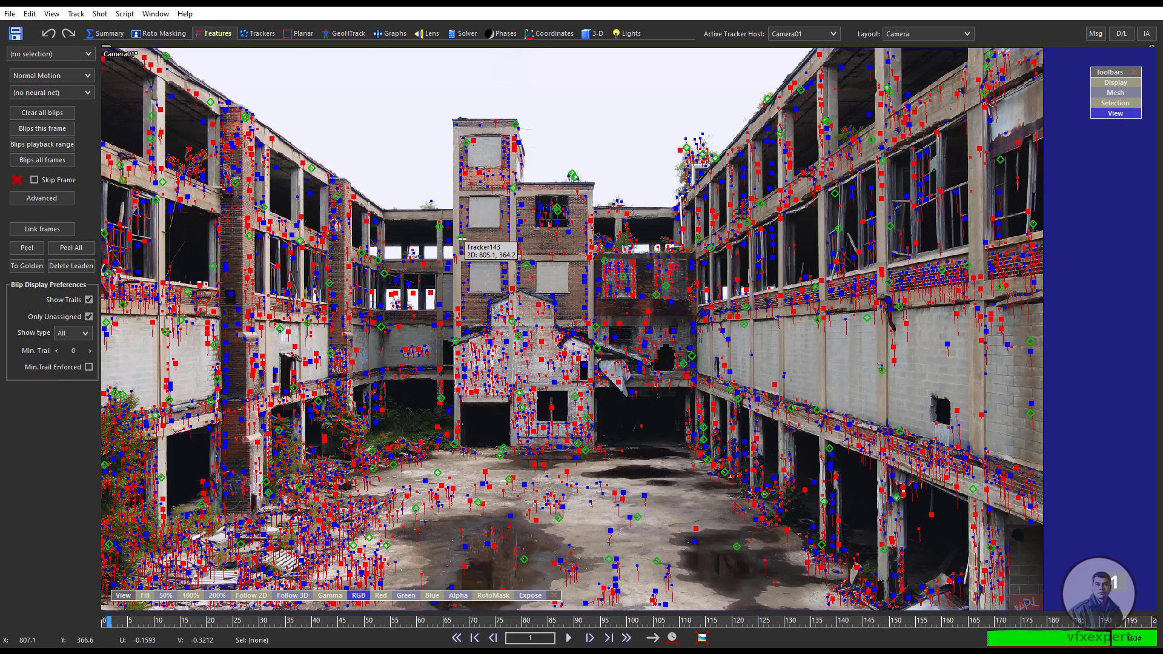
left_click(86, 250)
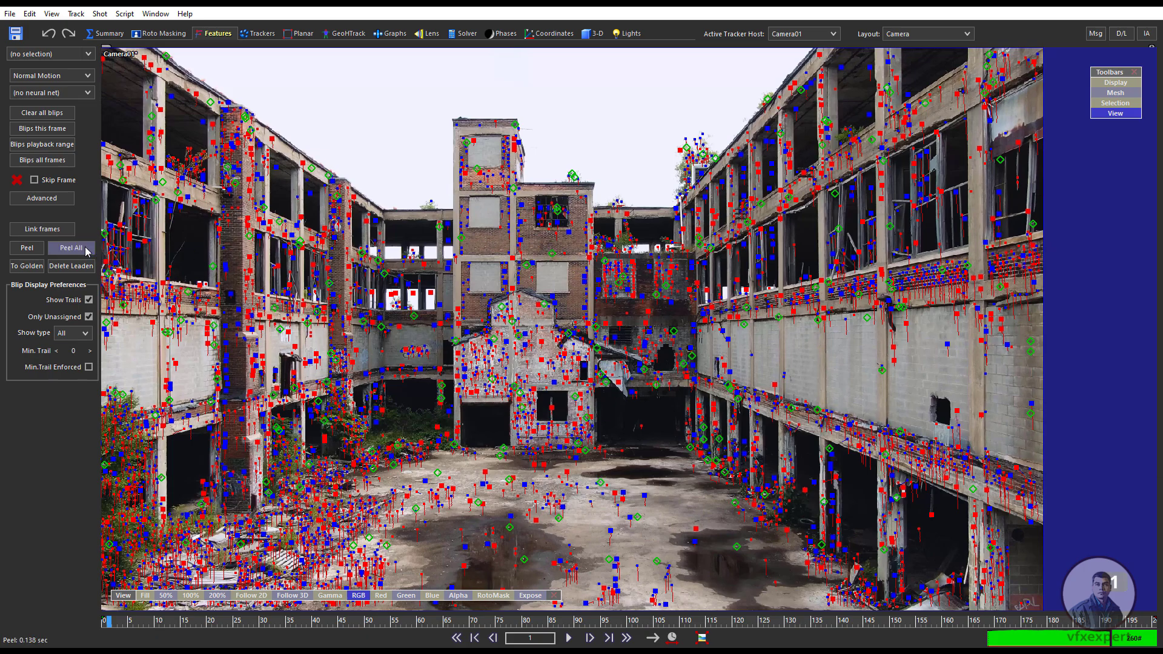
left_click(85, 250)
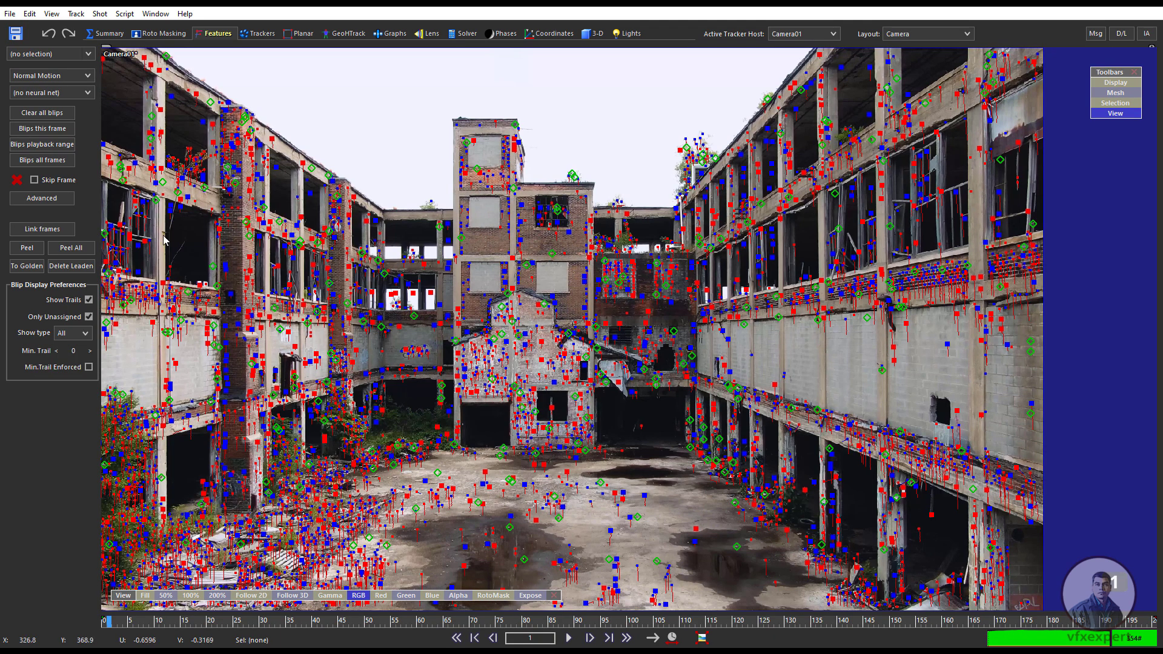
left_click(61, 202)
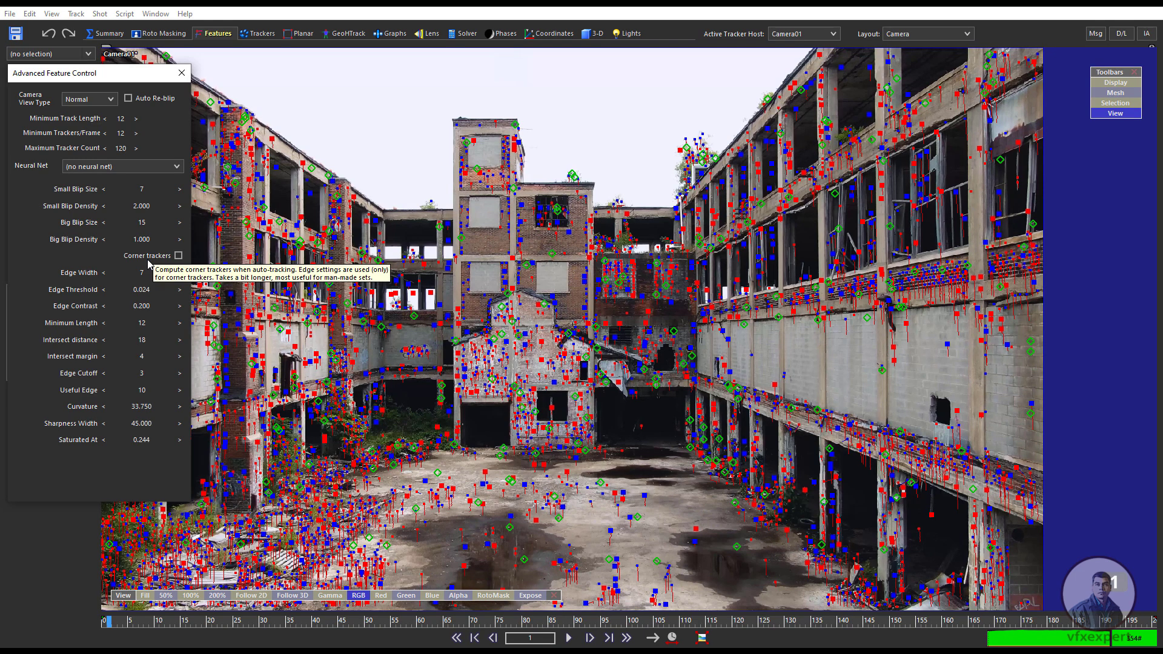
left_click(182, 73)
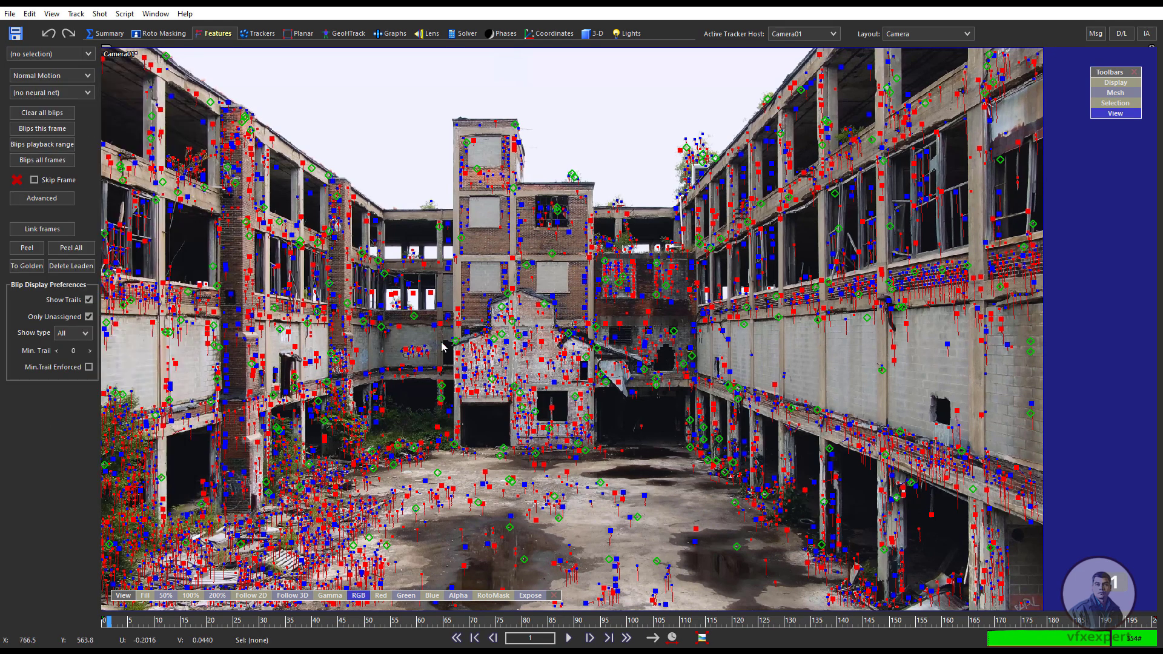
Step: Solve the camera in the Solver room with the denser tracker set and inspect the Front view point cloud
left_click(467, 34)
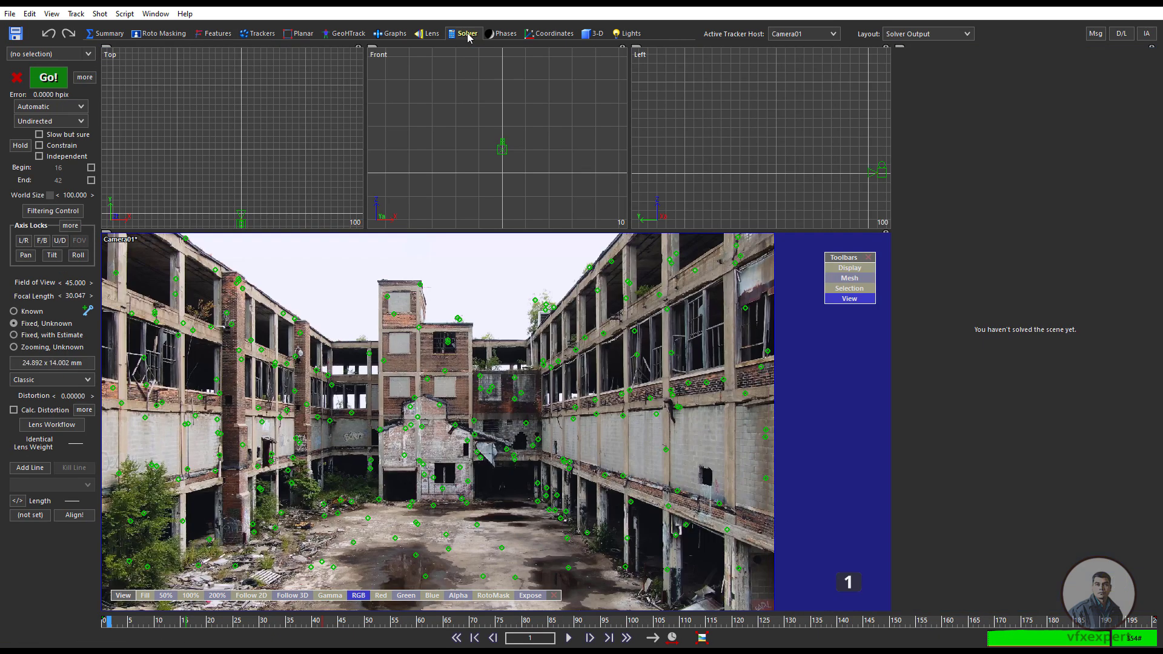
scroll(481, 439, "down", 2)
middle_click_drag(480, 439, 481, 416)
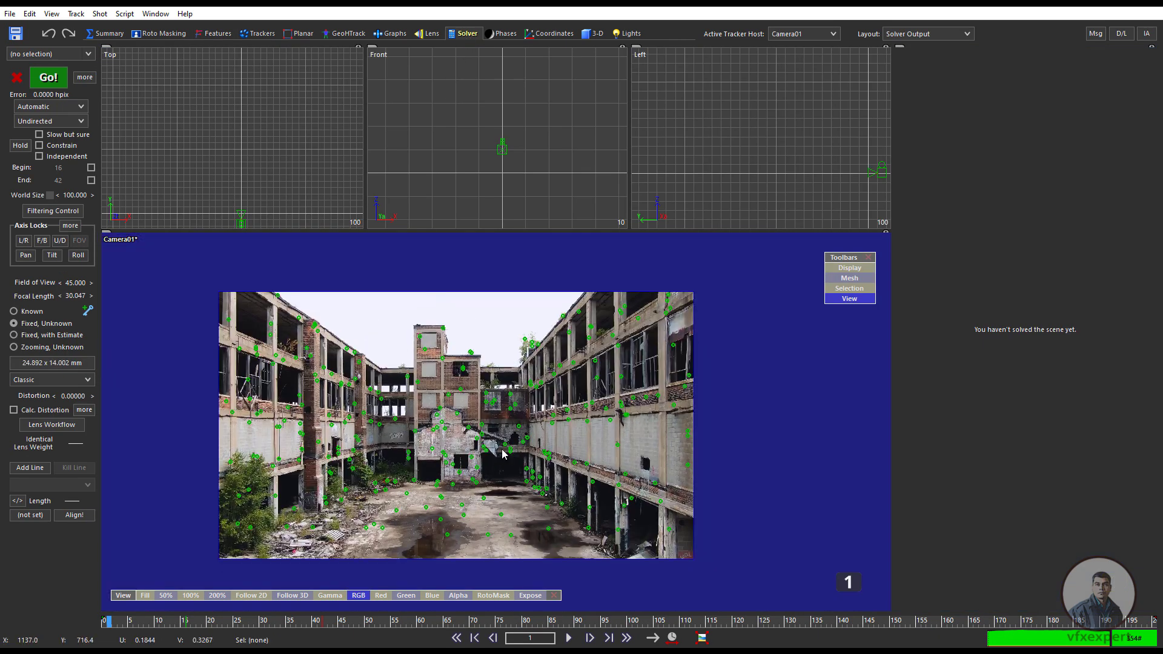
scroll(481, 416, "up", 2)
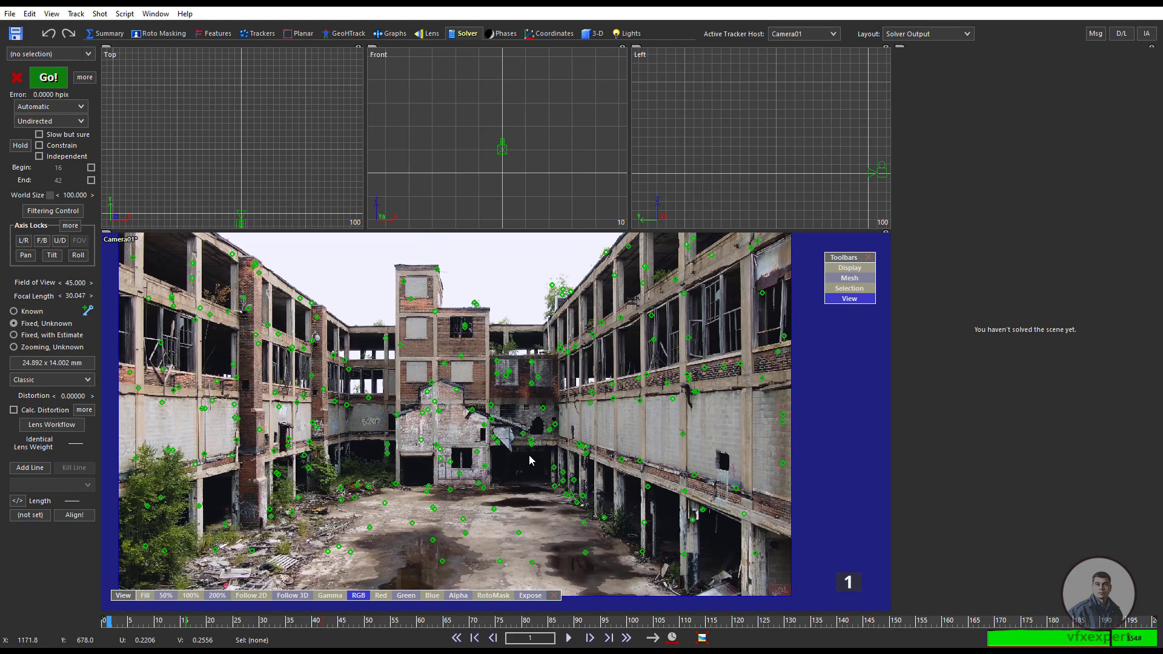
right_click(529, 455)
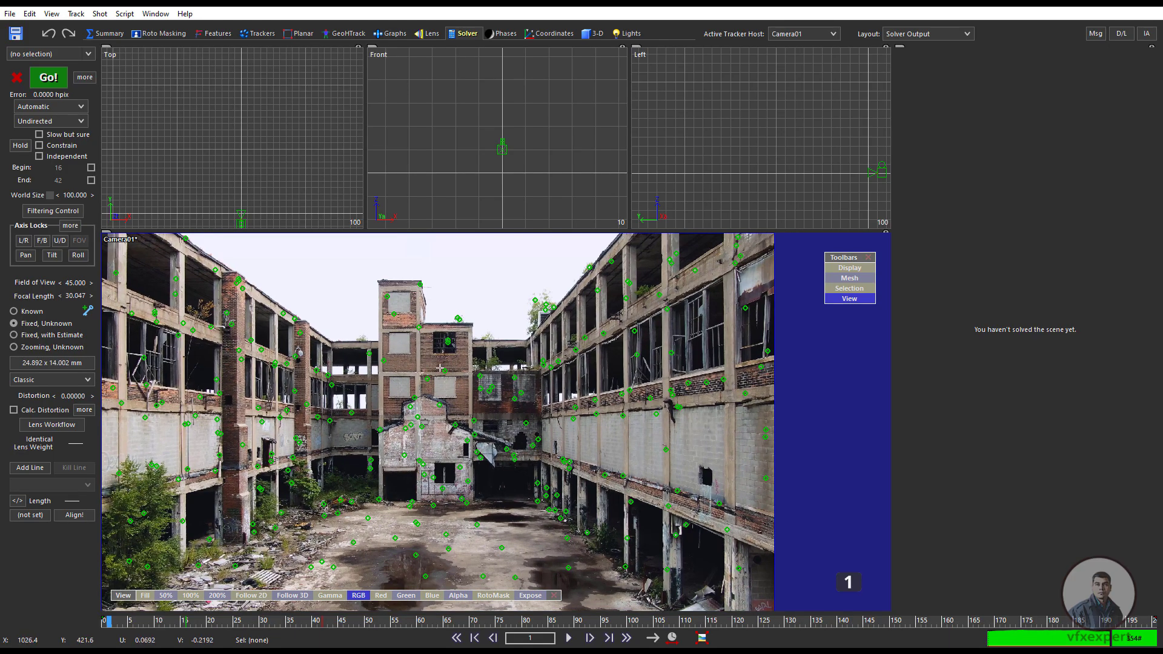
left_click(50, 80)
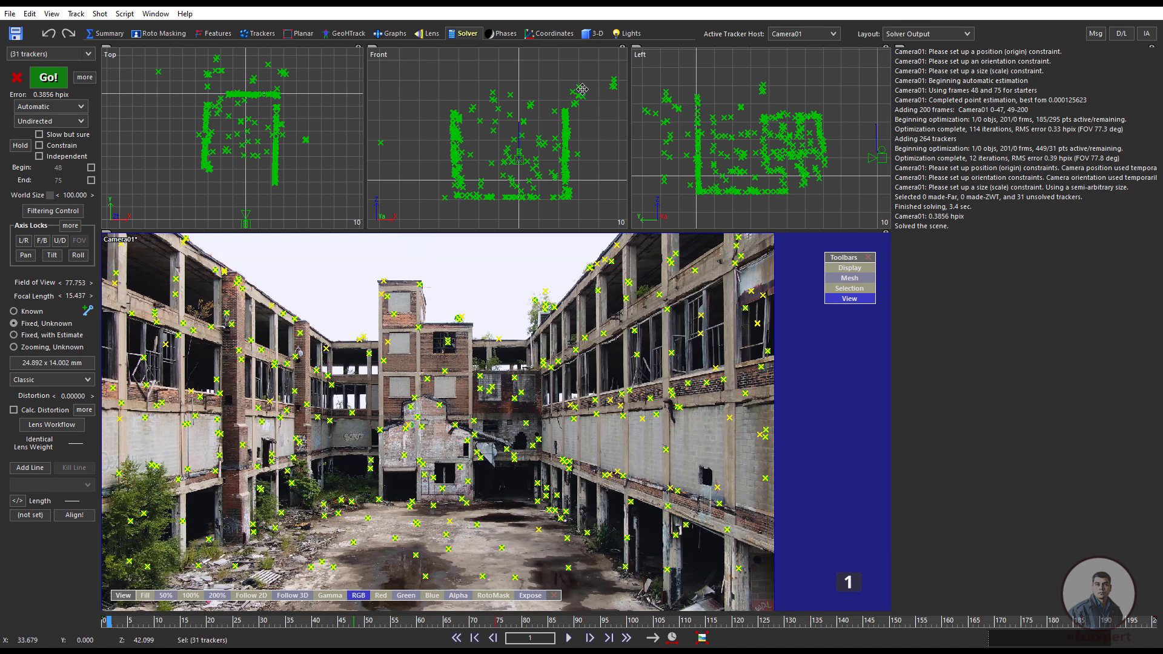
scroll(518, 206, "up", 4)
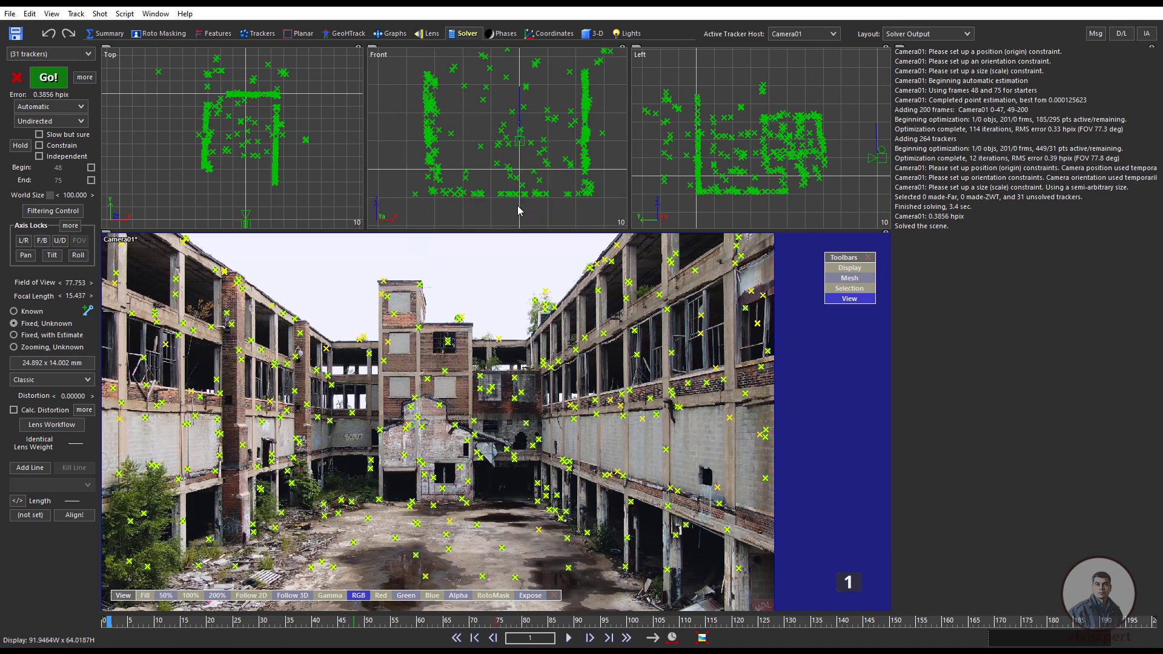
scroll(536, 194, "down", 4)
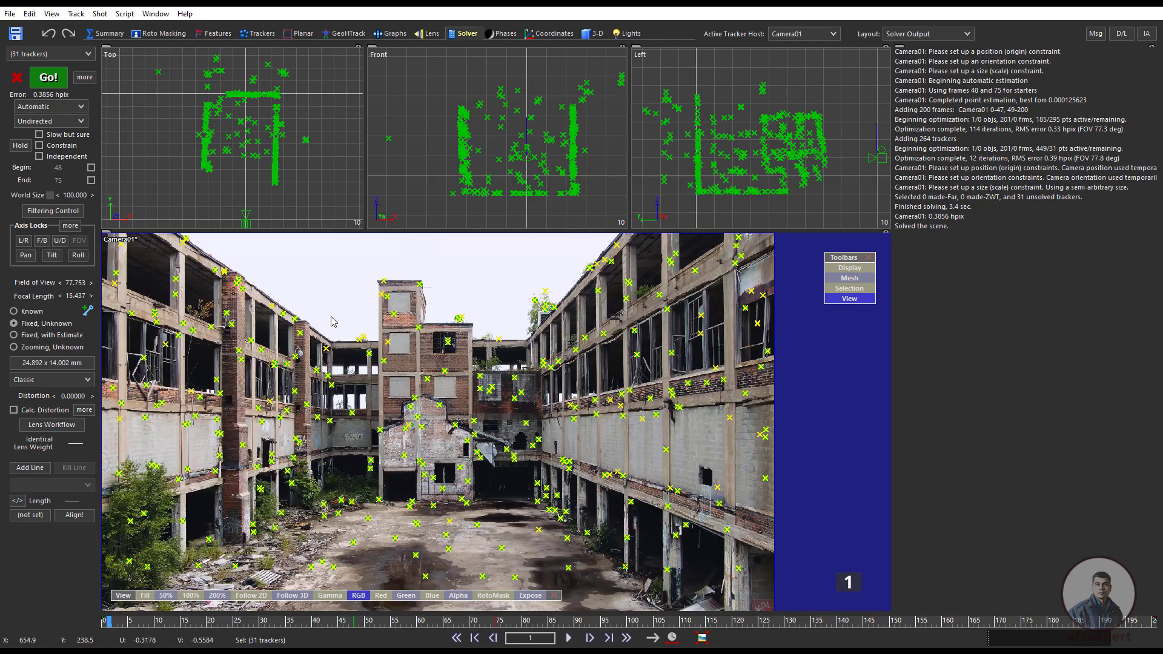
Step: Clean up the auto trackers, clearing bad frames and all blips and deleting far-ish, short-lived, high-error and unsolved trackers
left_click(76, 14)
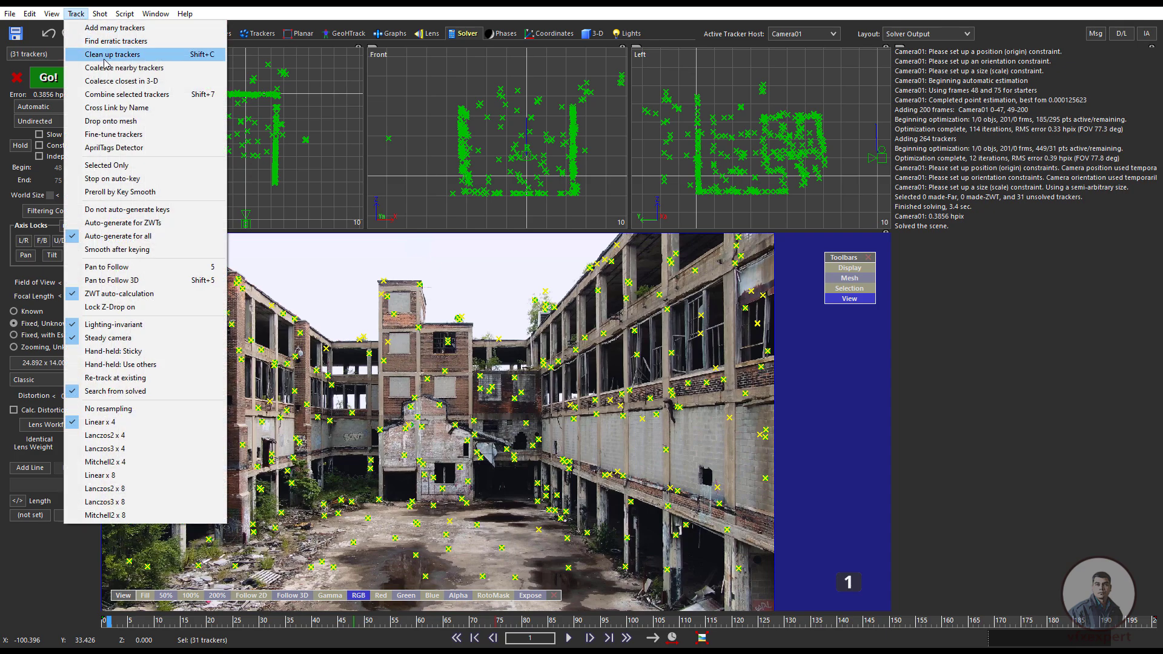
left_click(135, 56)
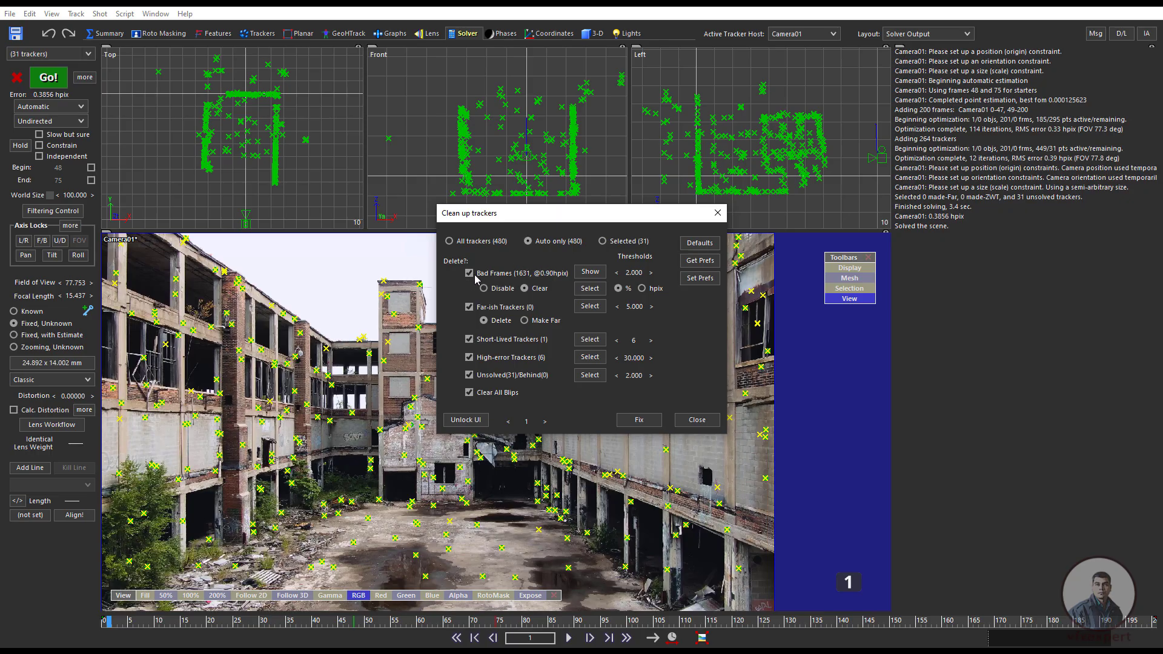
left_click(641, 421)
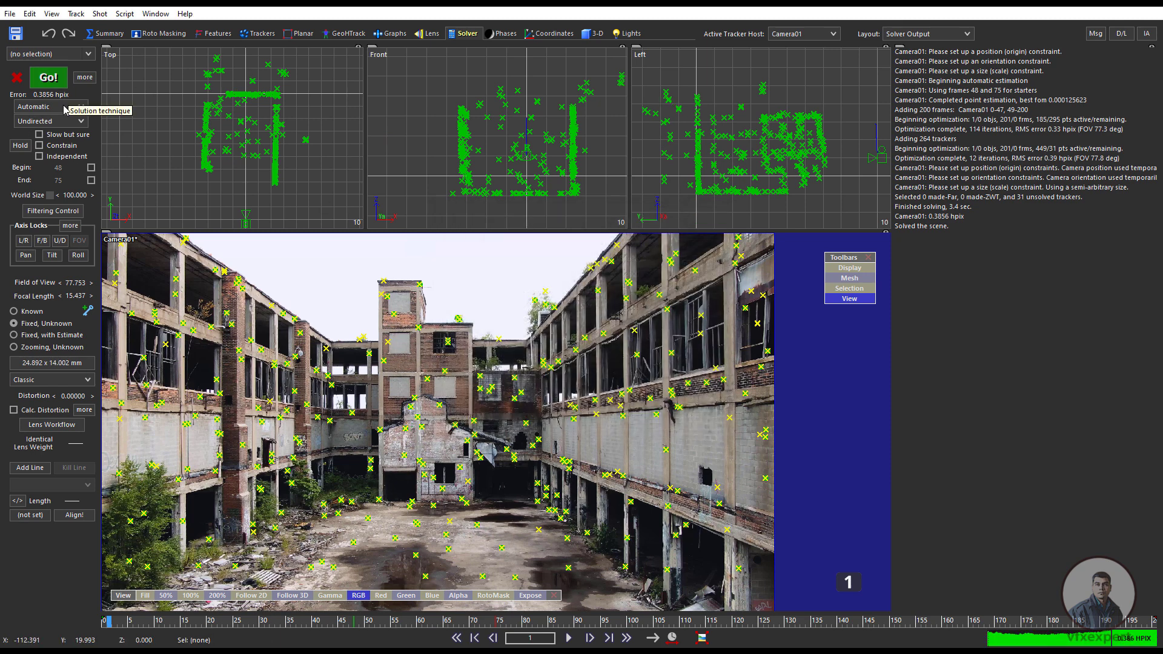
Step: Set the solving mode to Refine and solve the camera again with the cleaned trackers
left_click(83, 108)
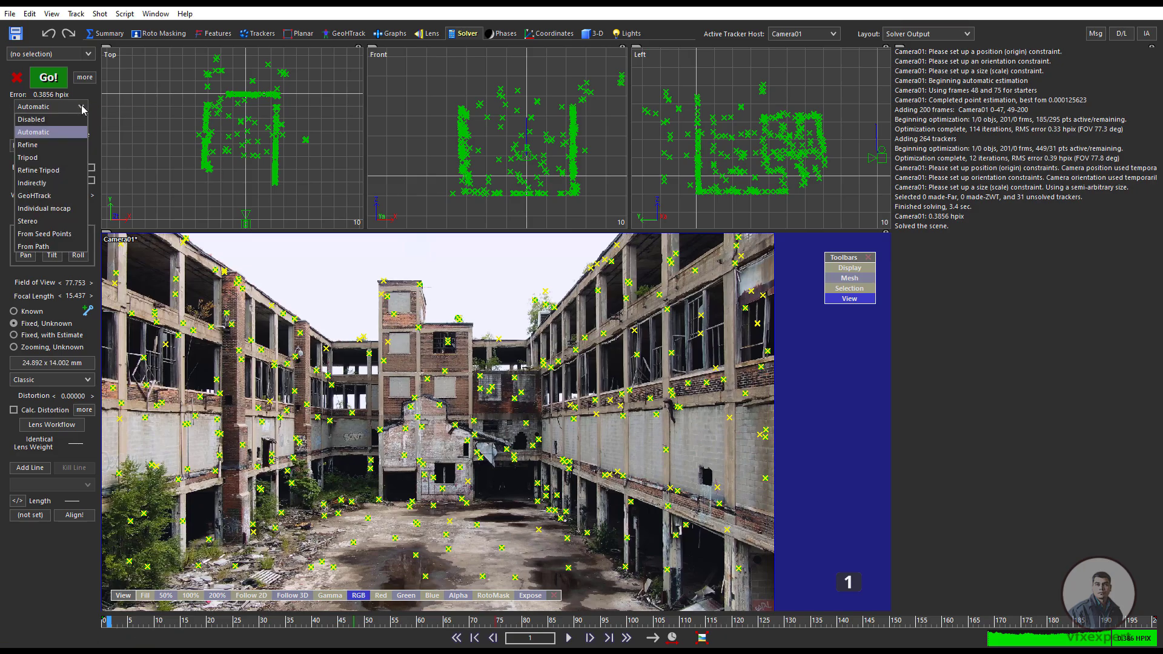
left_click(30, 146)
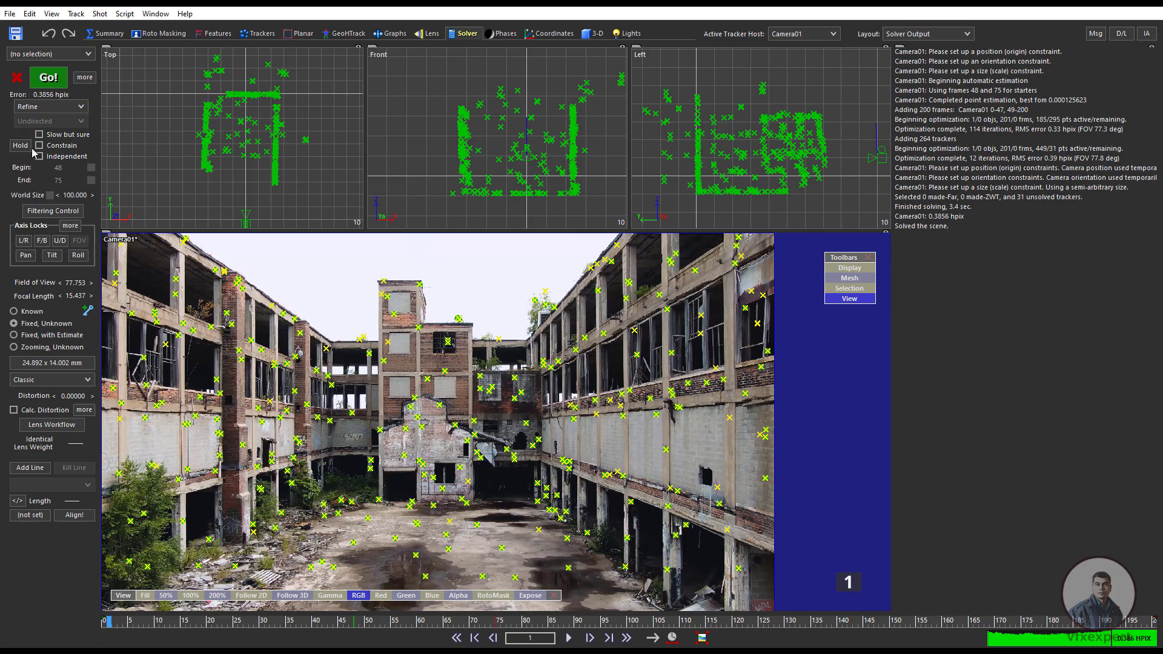
left_click(48, 78)
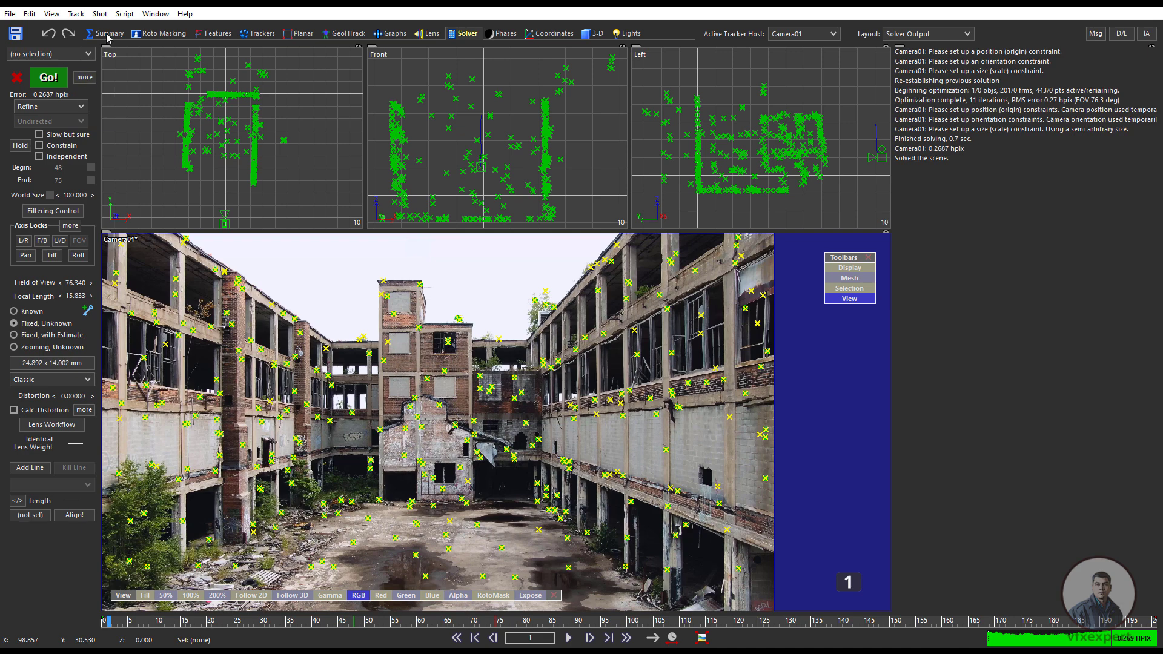
Step: Review the Clean up trackers settings for the refined solution without applying another fix
left_click(77, 15)
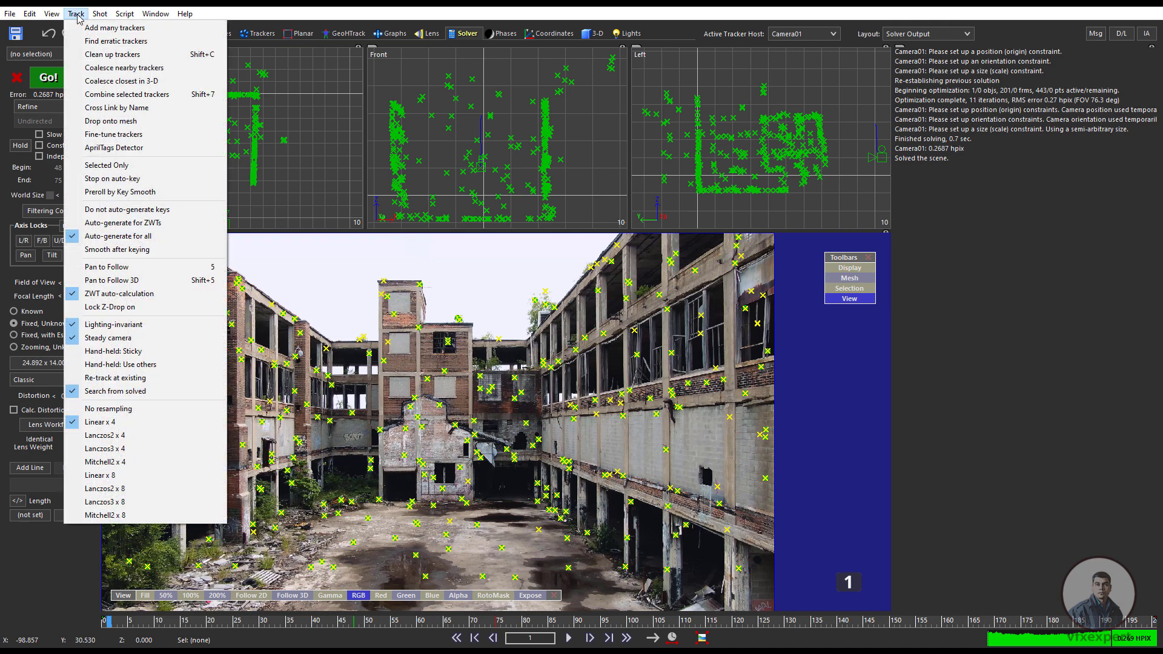
left_click(124, 57)
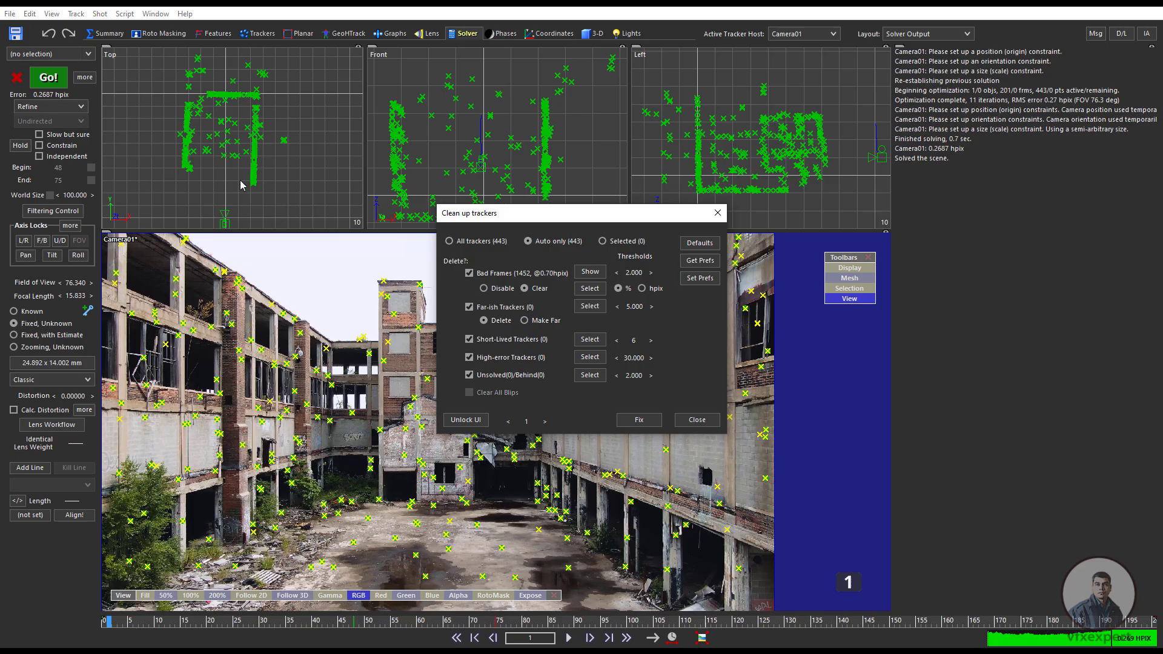
left_click(696, 421)
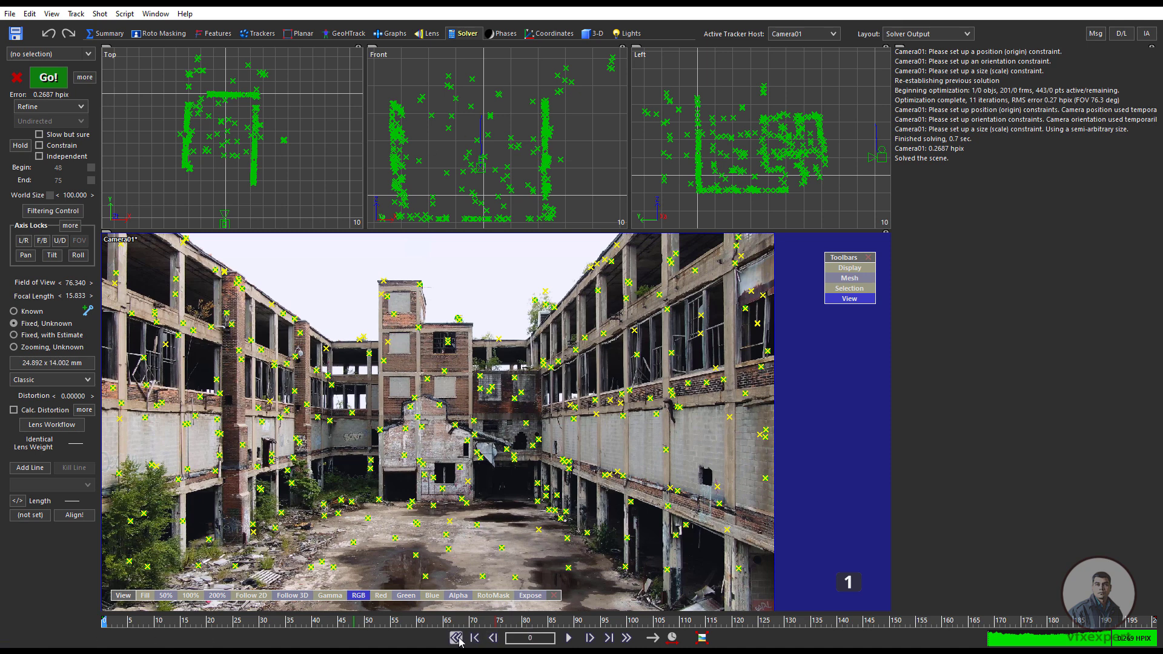
Step: Play the shot from its first frame, return to frame 0 and examine how the solved points match the camera image
left_click(456, 638)
left_click(568, 641)
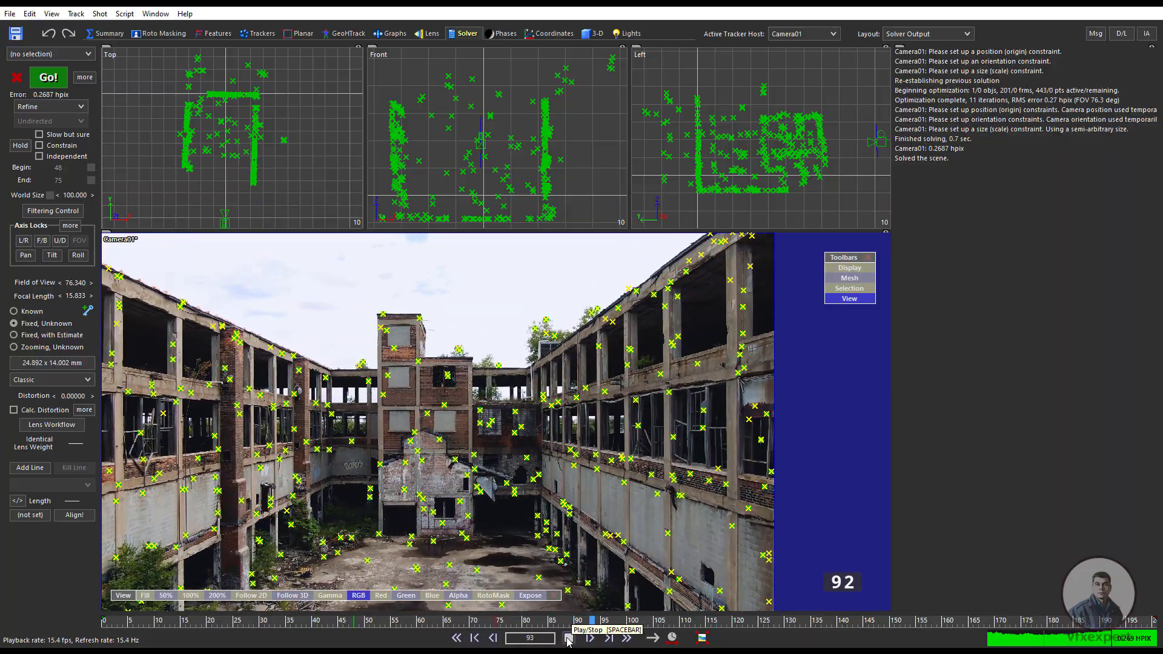
left_click(568, 640)
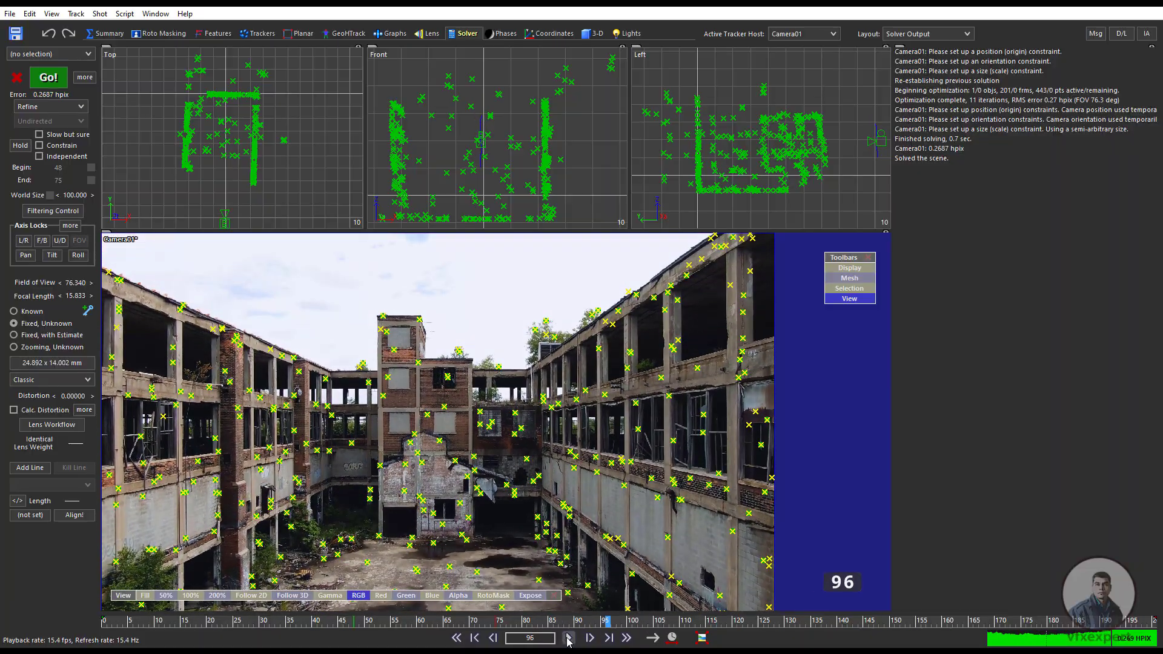
left_click(457, 638)
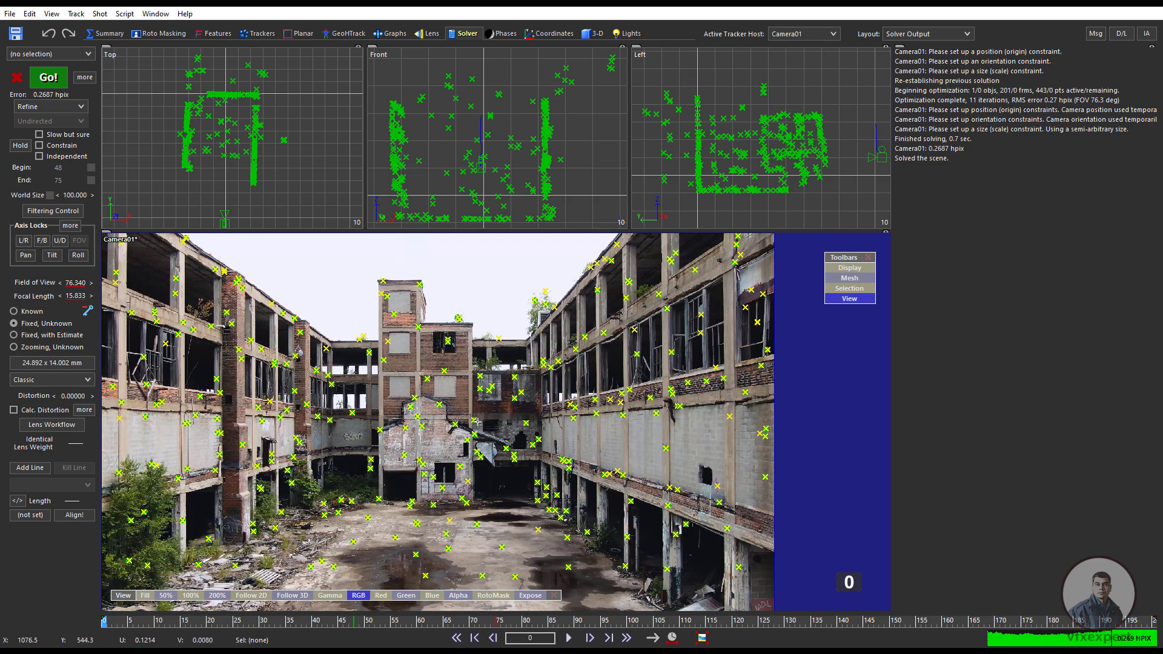
mouse_move(456, 413)
middle_mouse_down()
mouse_move(478, 418)
mouse_move(467, 415)
middle_mouse_up()
scroll(467, 415, "down", 3)
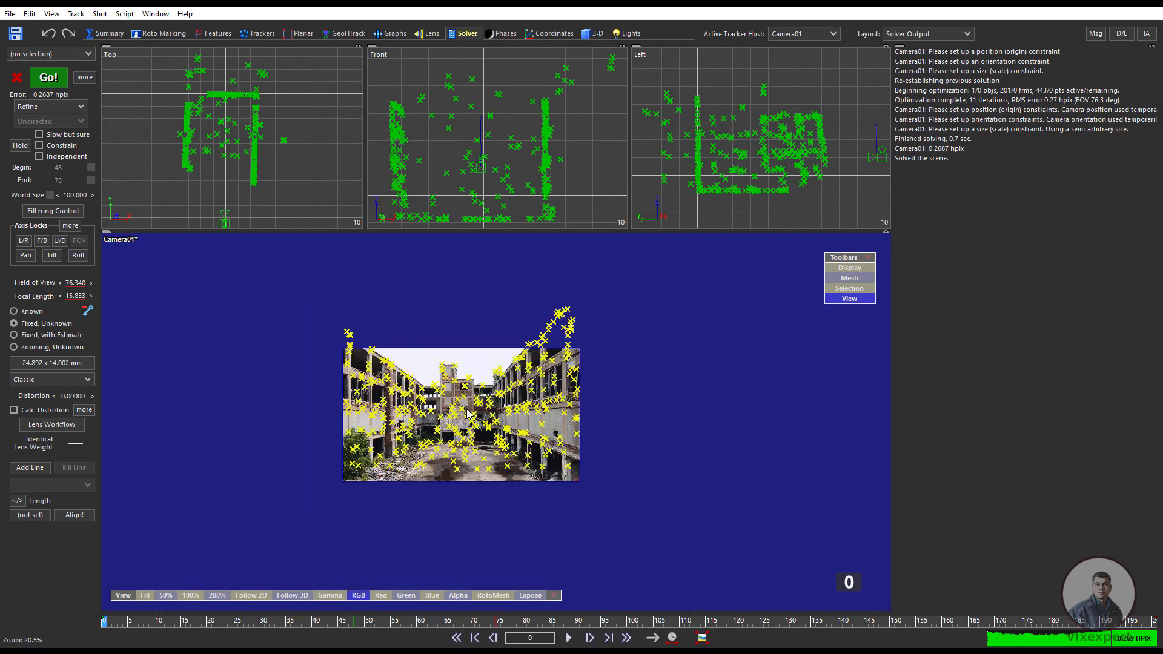
scroll(467, 415, "up", 4)
scroll(468, 414, "down", 3)
scroll(467, 414, "up", 2)
scroll(467, 414, "down", 2)
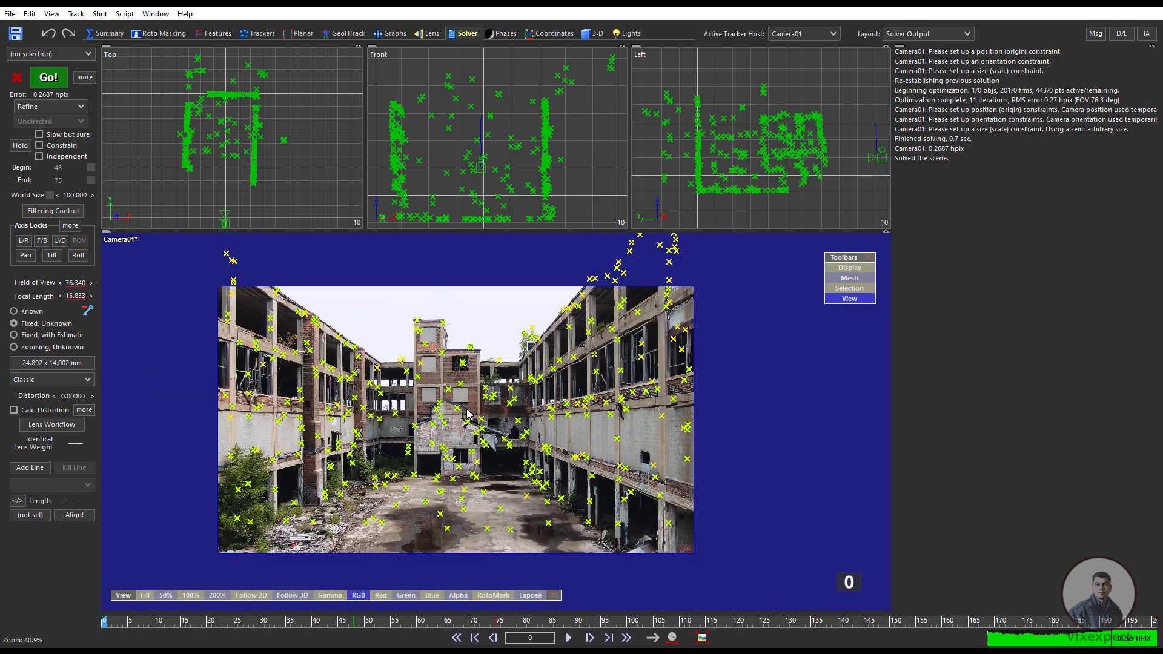
scroll(494, 421, "up", 2)
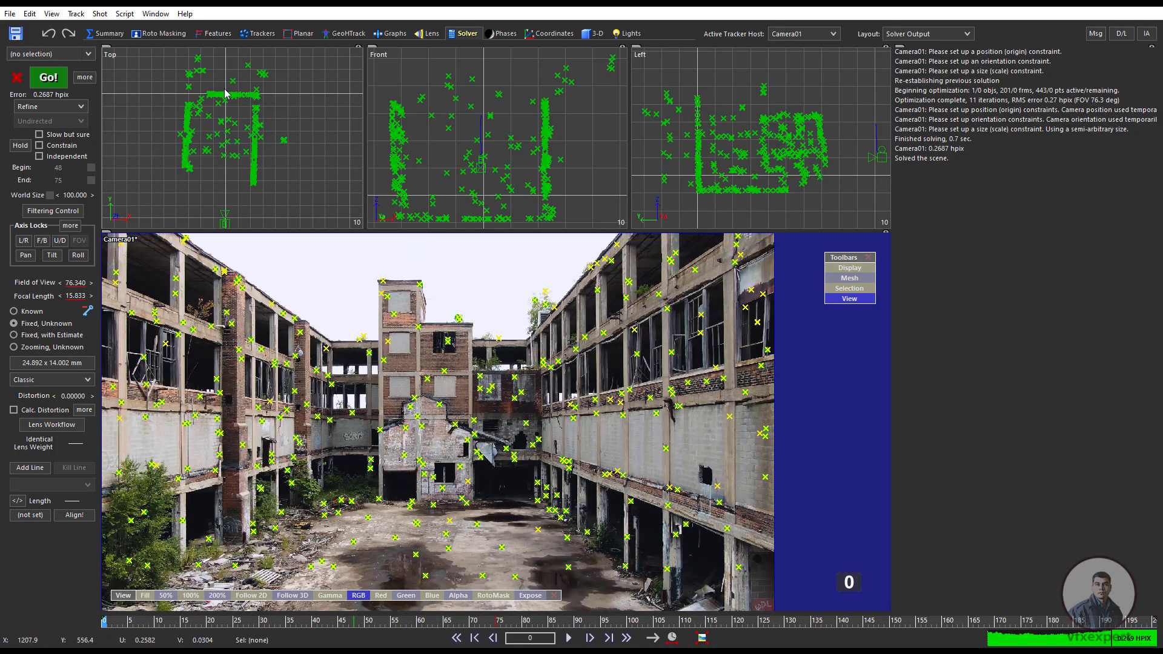
Step: Examine the trackers in the Summary room's camera view, scrub through the shot, and return to frame 0 and the Solver room
left_click(106, 33)
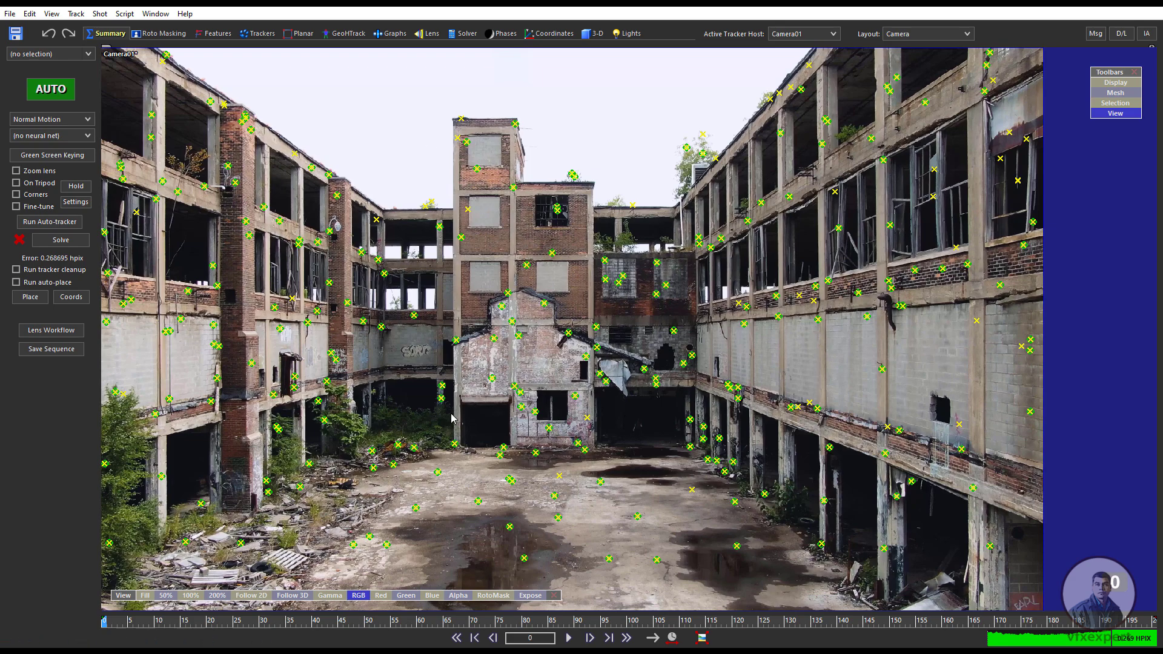
middle_click_drag(514, 380, 538, 386)
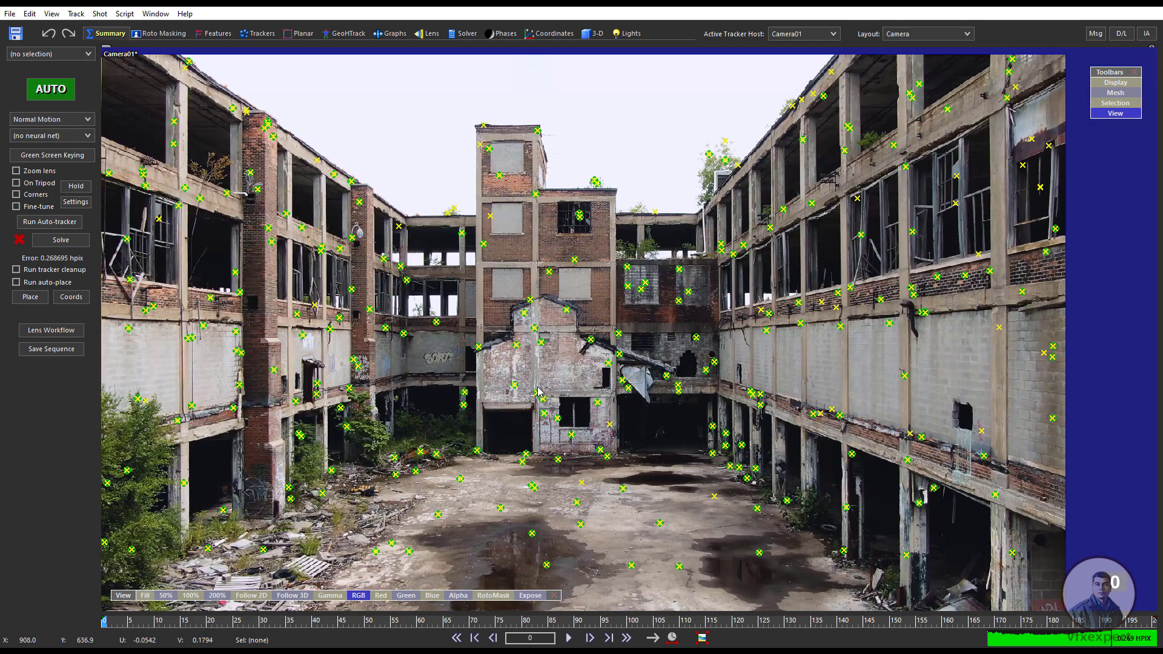
scroll(531, 390, "down", 5)
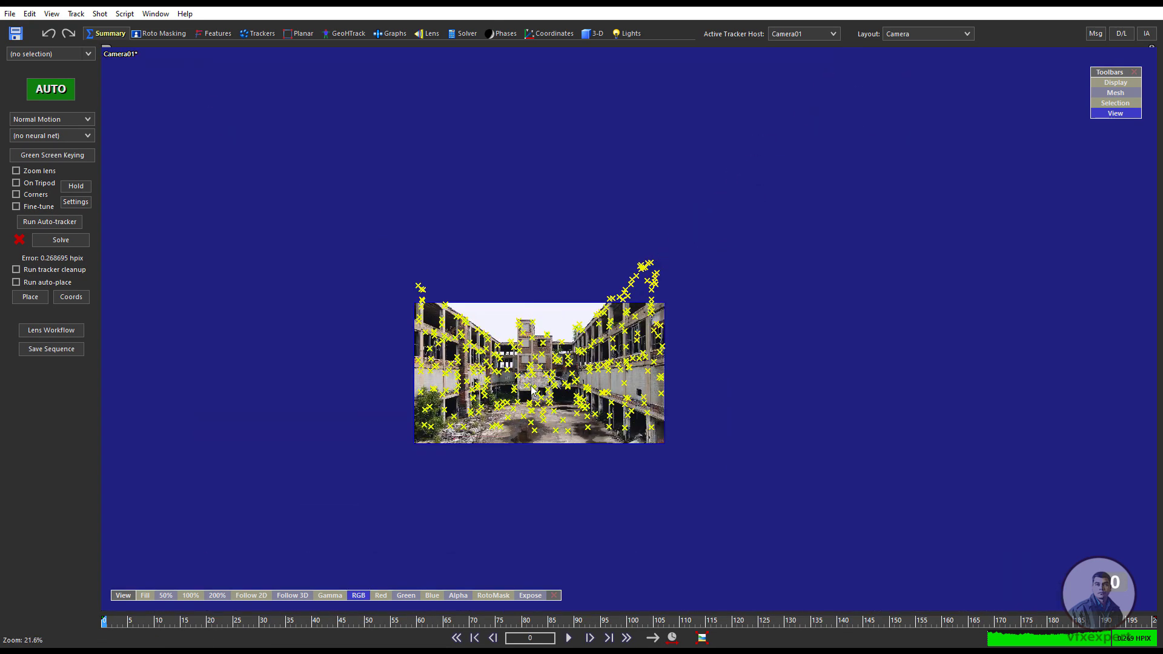
scroll(531, 390, "up", 3)
scroll(531, 387, "down", 1)
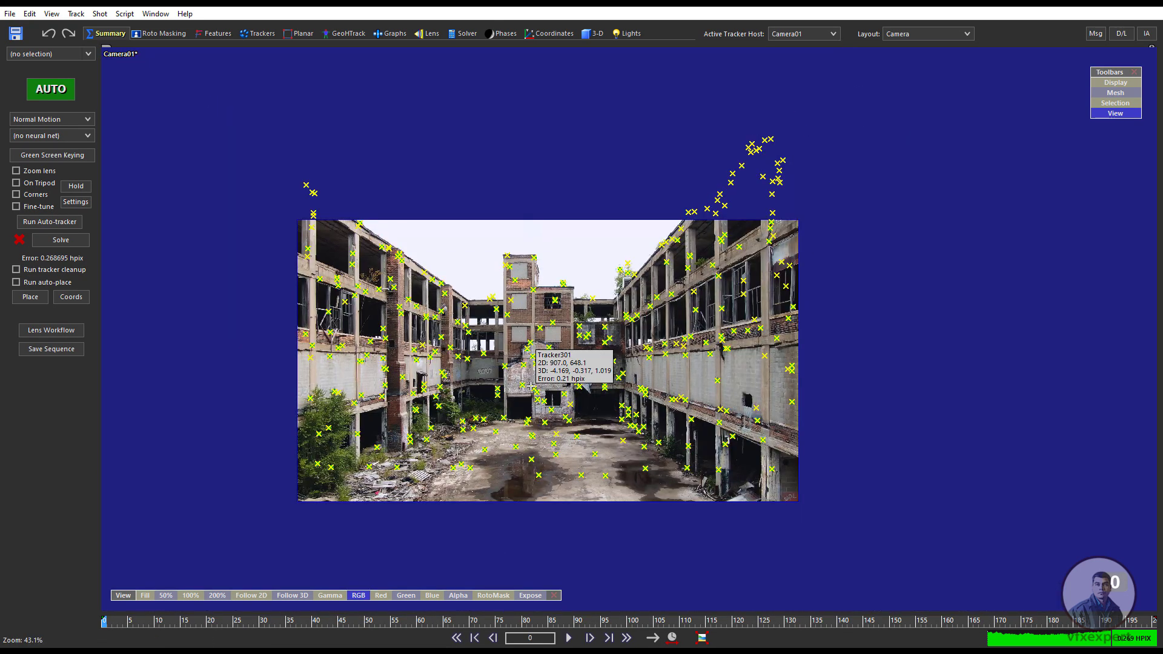
scroll(532, 387, "up", 3)
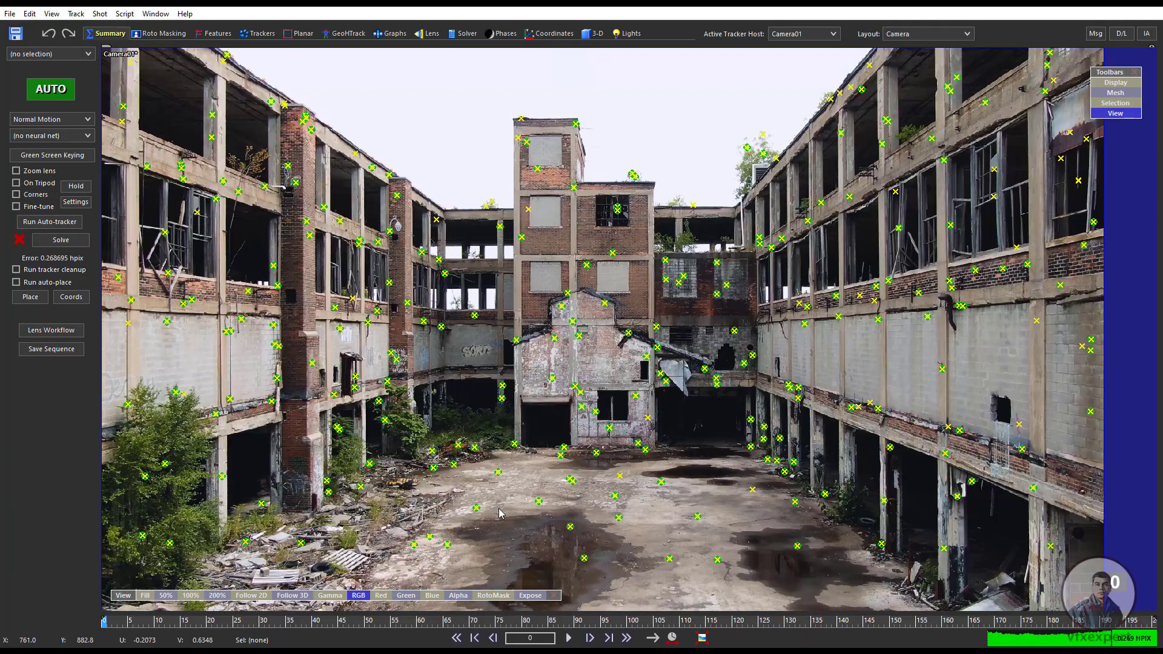
left_click_drag(319, 624, 472, 596)
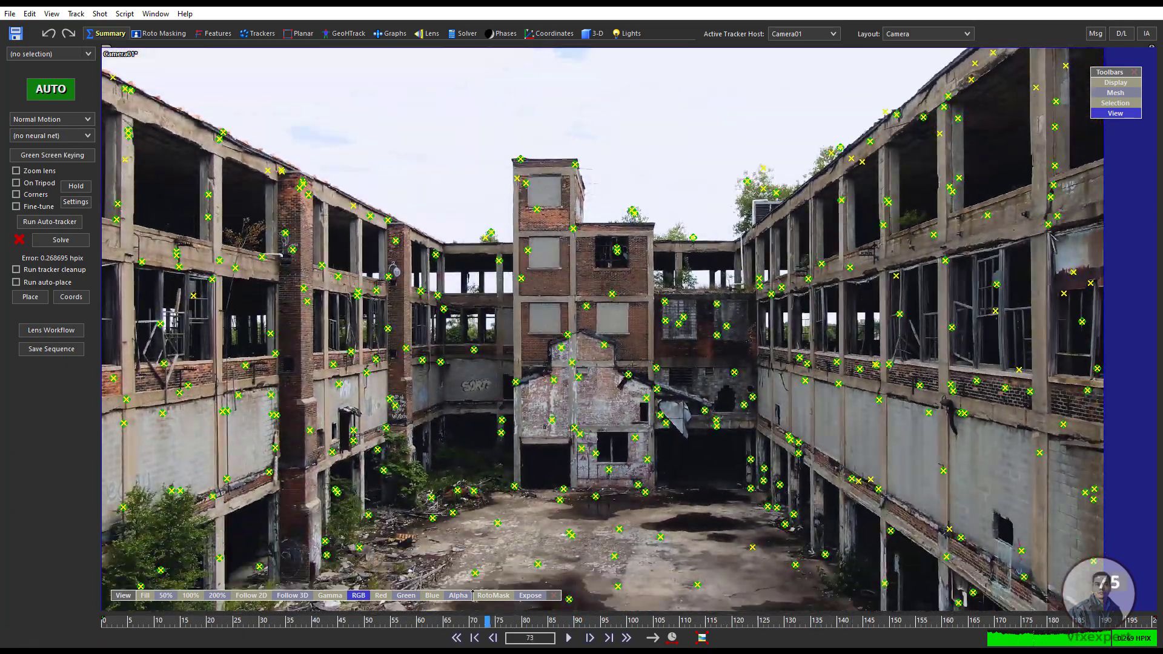
left_click(457, 638)
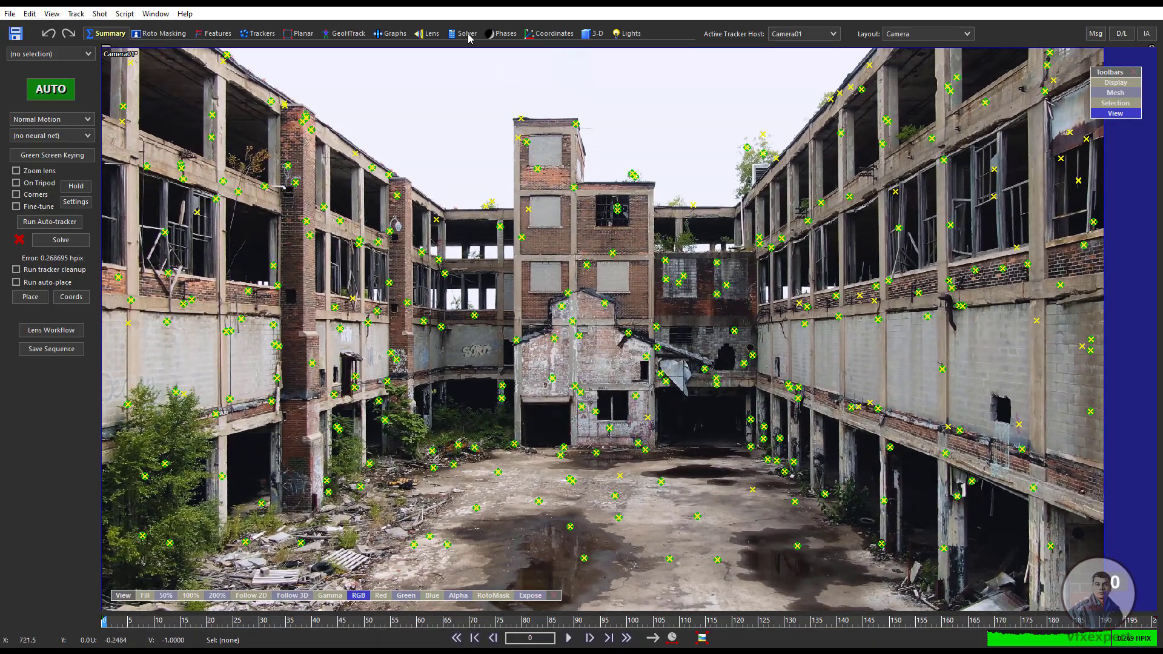
left_click(468, 34)
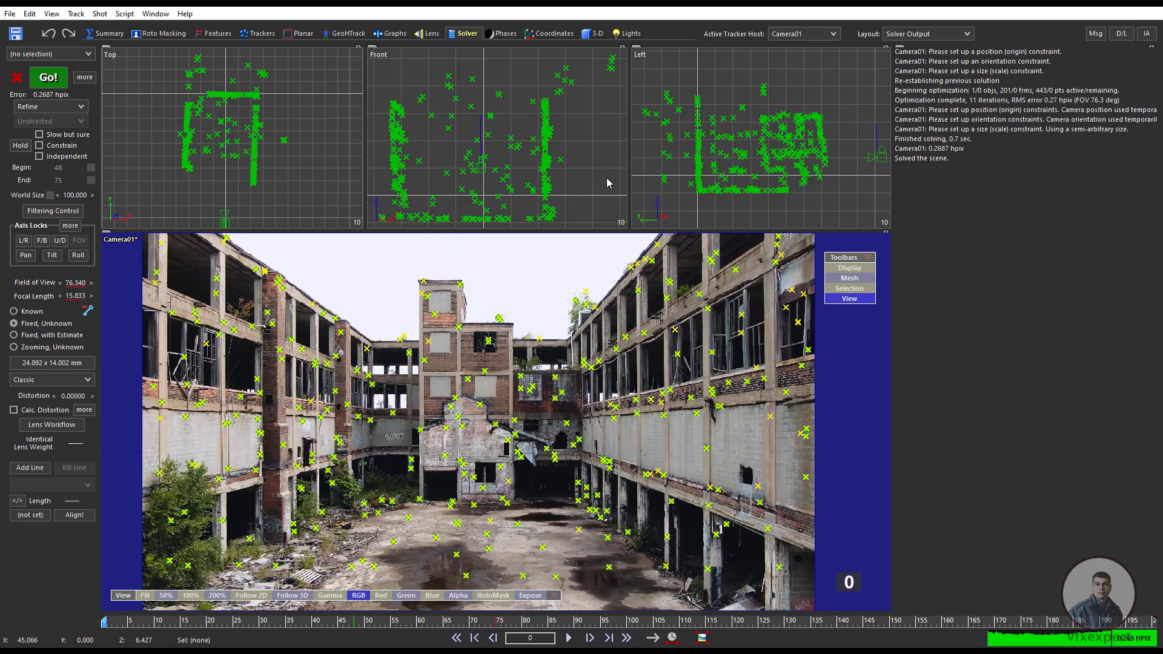
Step: In the 3-D room, turn on Whole and move the scene in the Left view so the ground points sit on the horizontal axis
left_click(600, 35)
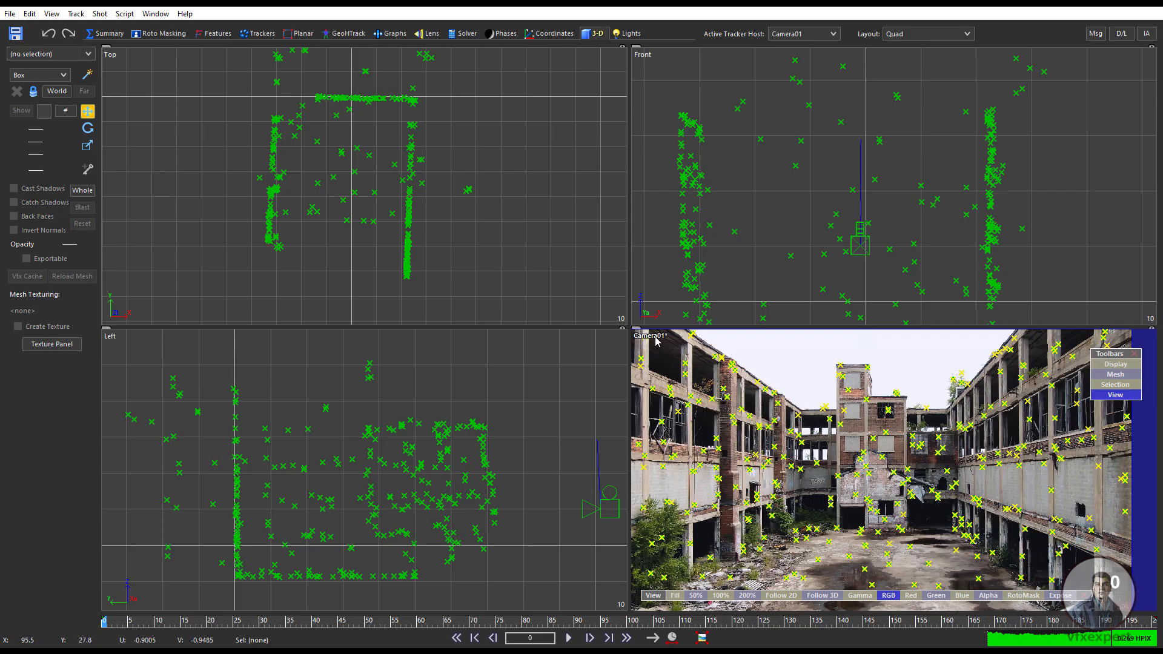
middle_click_drag(527, 519, 535, 473)
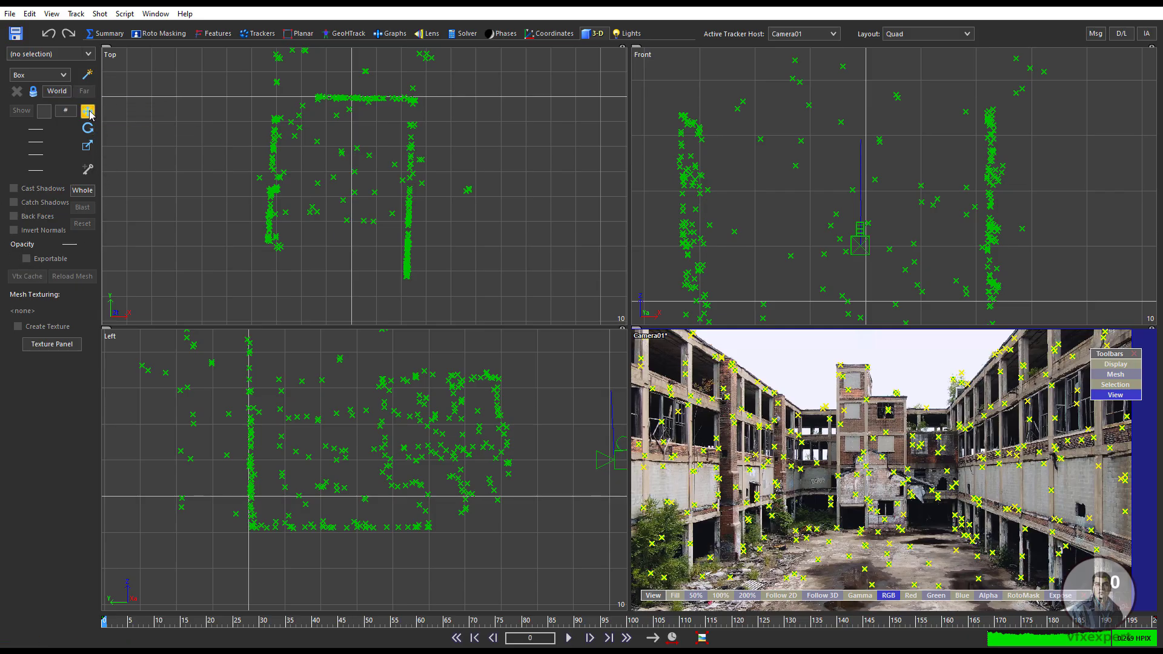
left_click(93, 192)
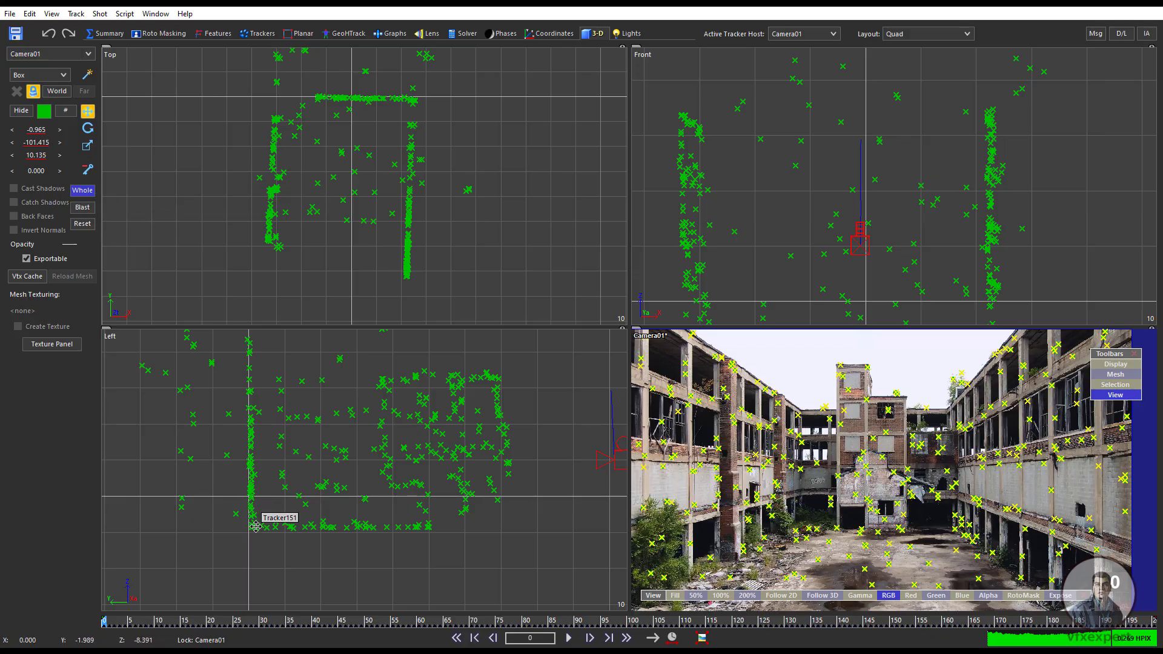
left_click_drag(256, 526, 251, 496)
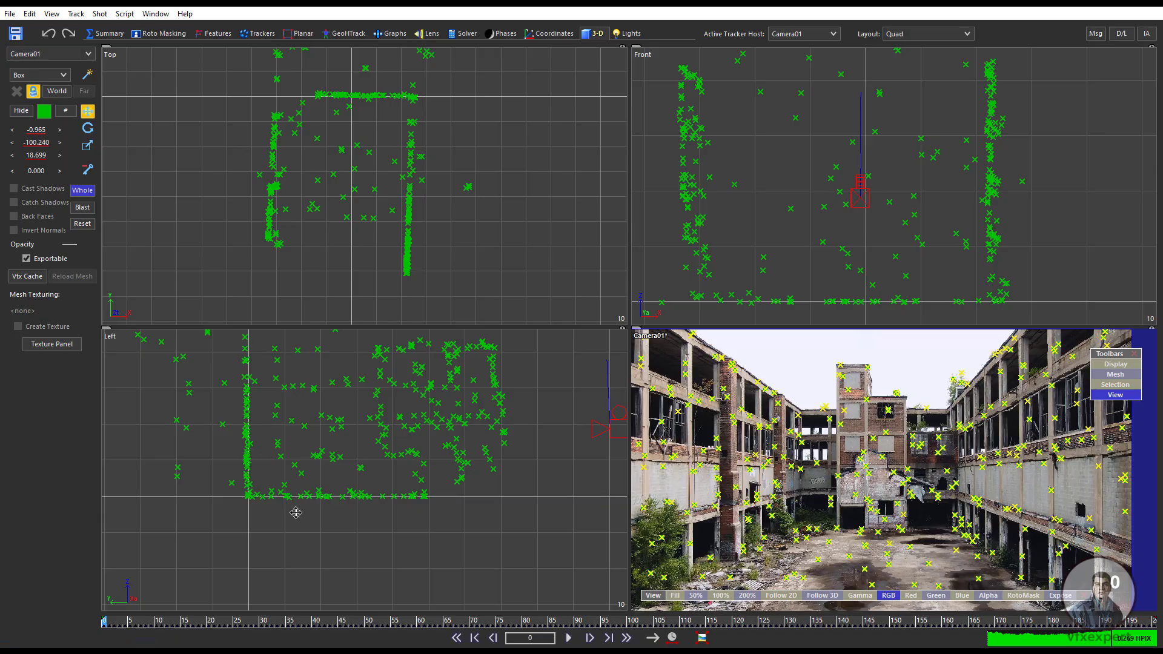
Step: Nudge the whole scene sideways in the Left view to align the back-wall points with the vertical axis
scroll(241, 524, "up", 3)
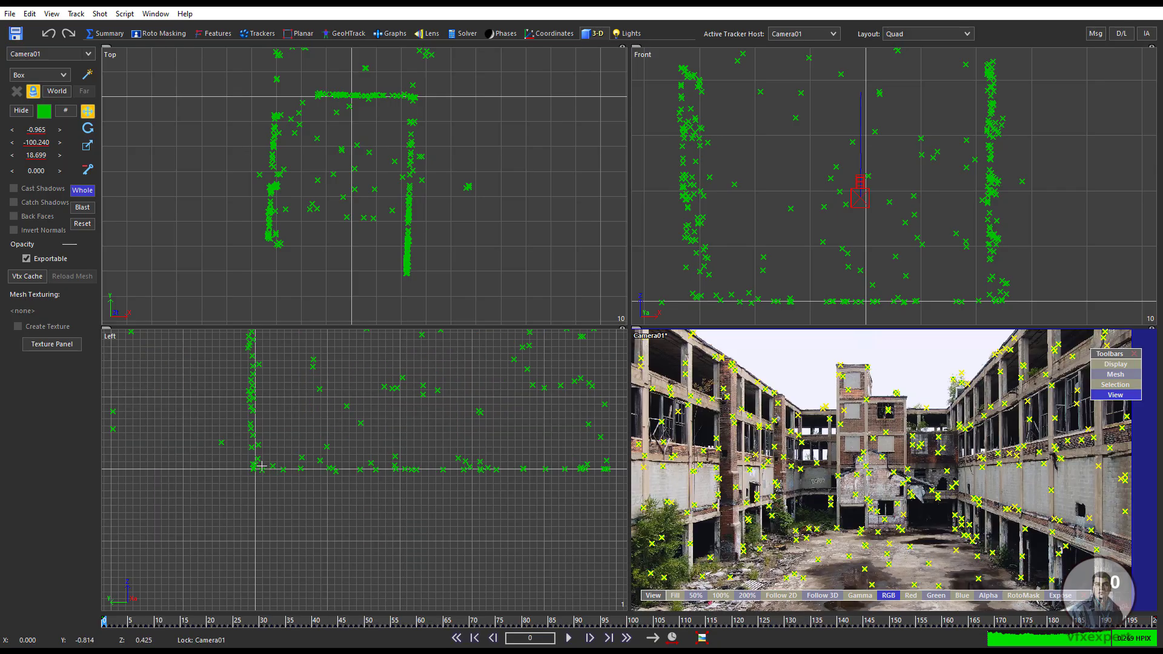
left_click_drag(261, 466, 262, 466)
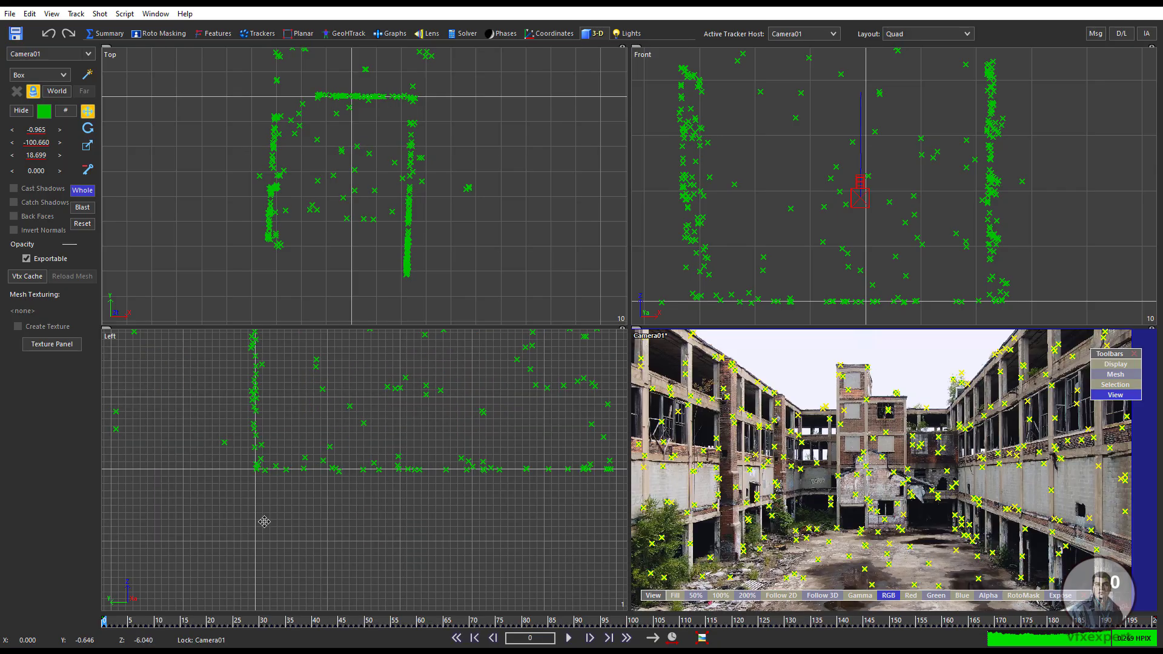
scroll(262, 521, "down", 4)
scroll(369, 536, "up", 3)
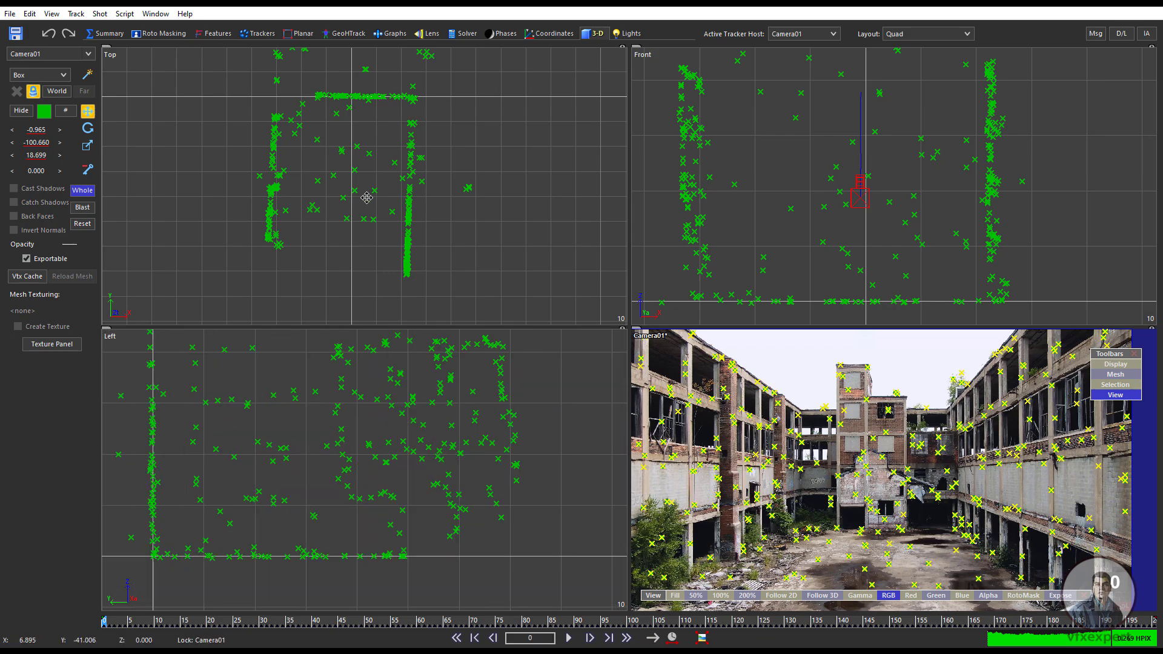
Step: Rotate the whole scene about 1 degree in the Top view to align the back-wall points with the horizontal axis
left_click(88, 131)
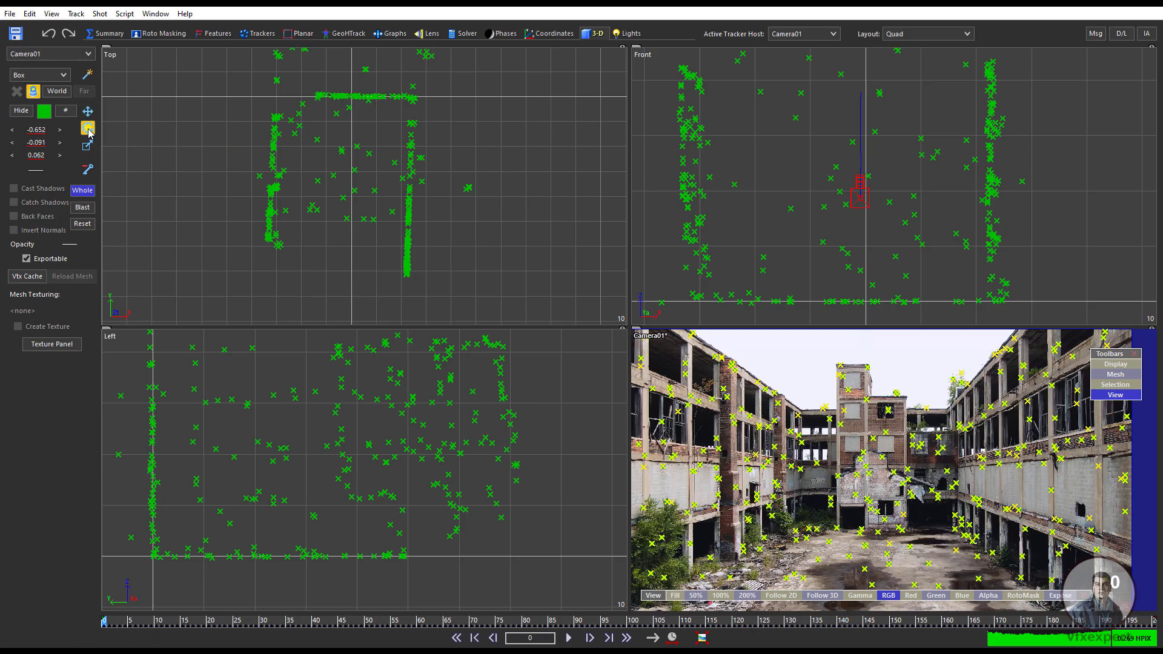
scroll(439, 236, "up", 4)
scroll(439, 235, "down", 3)
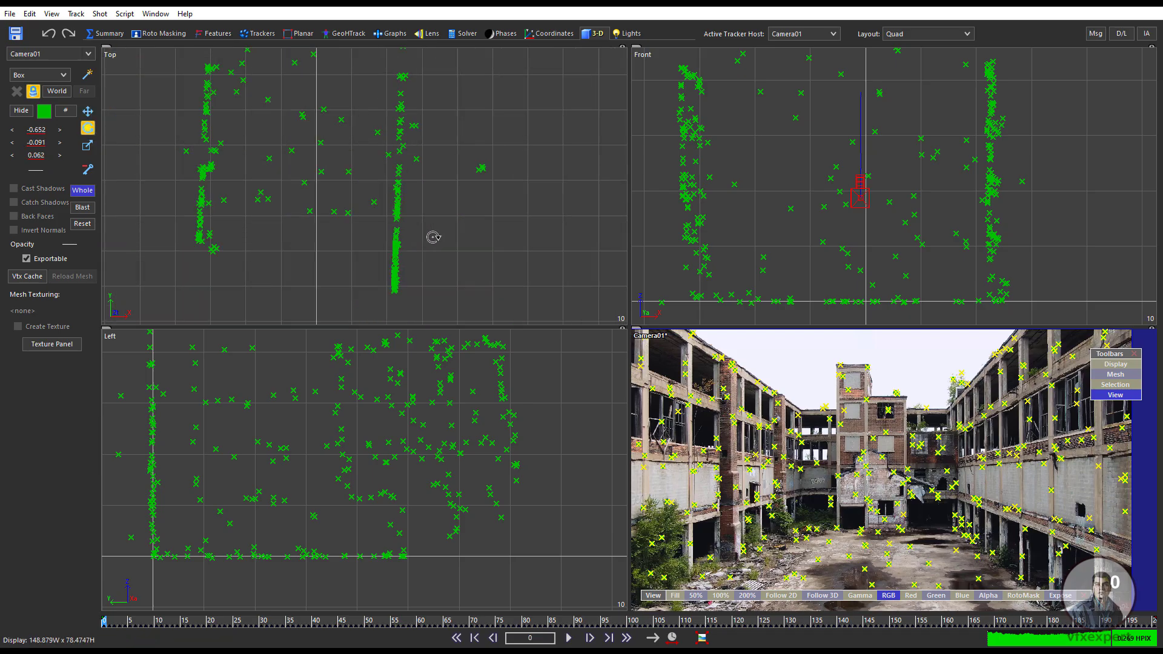
scroll(431, 237, "down", 5)
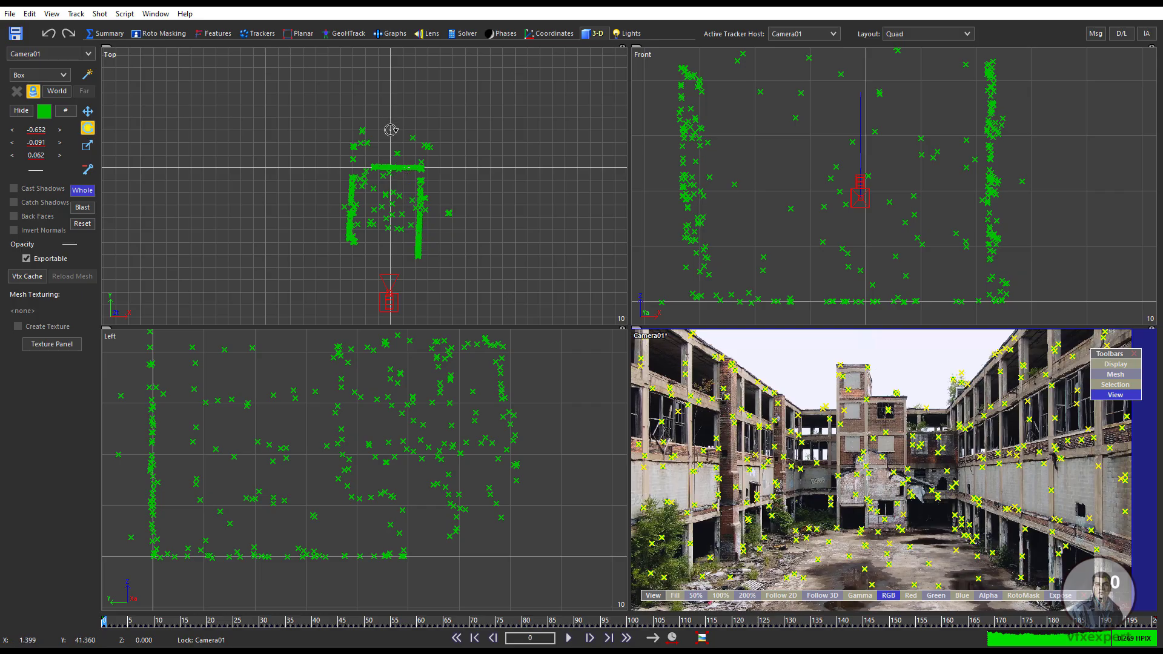
mouse_move(391, 131)
left_mouse_down()
mouse_move(379, 131)
mouse_move(393, 129)
left_mouse_up()
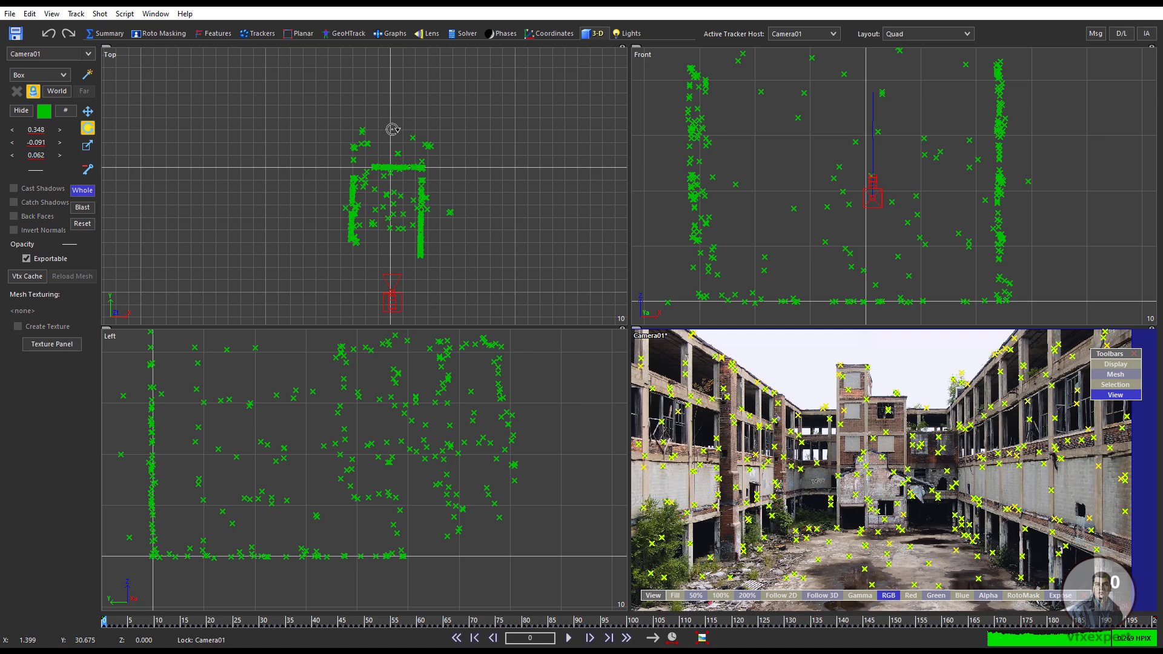
scroll(421, 161, "up", 5)
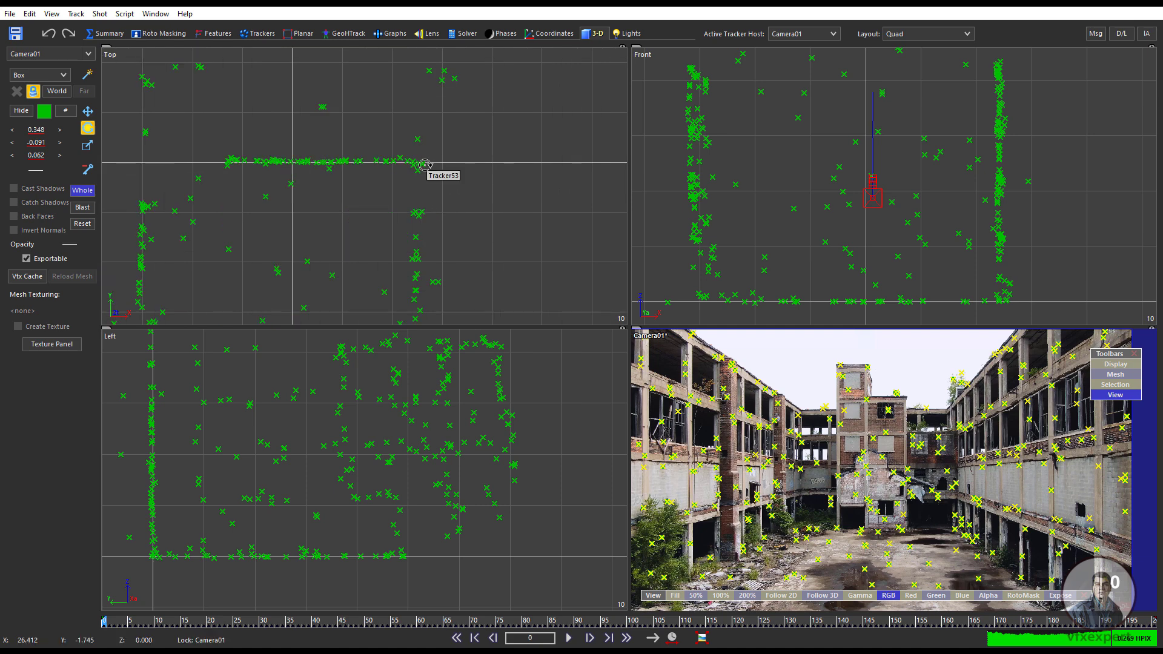
Step: Rotate the whole scene about 0.7 degrees in the Top view so the side-wall points run parallel to the vertical axis
scroll(403, 141, "down", 3)
middle_click_drag(420, 255, 439, 218)
scroll(423, 208, "up", 2)
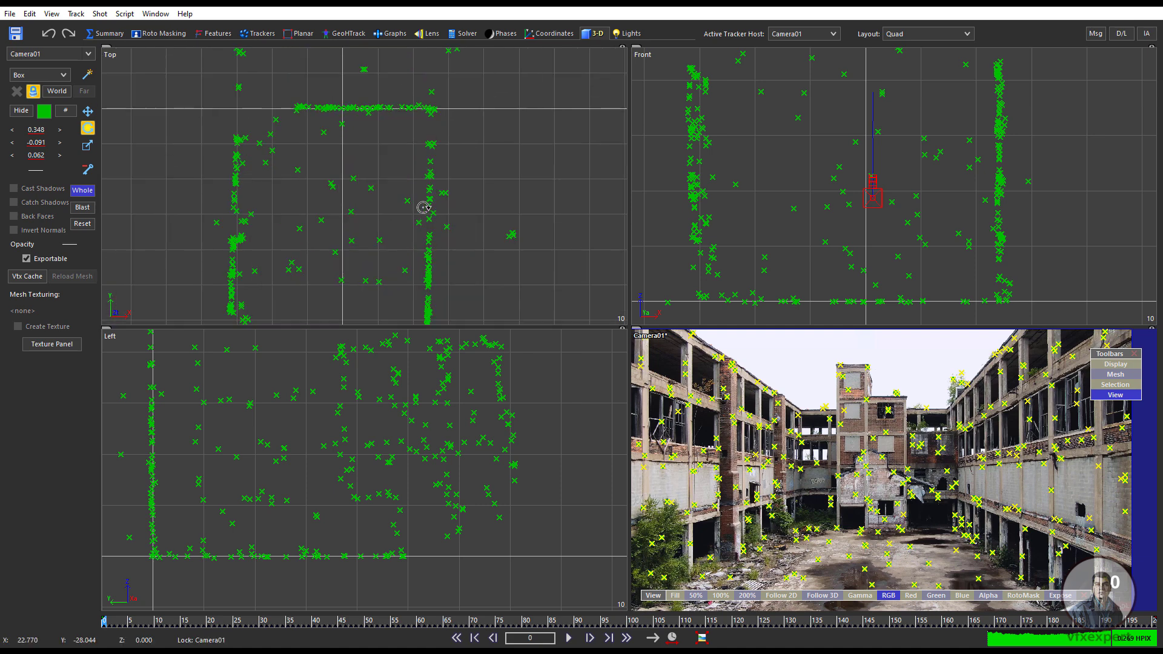
scroll(459, 219, "down", 2)
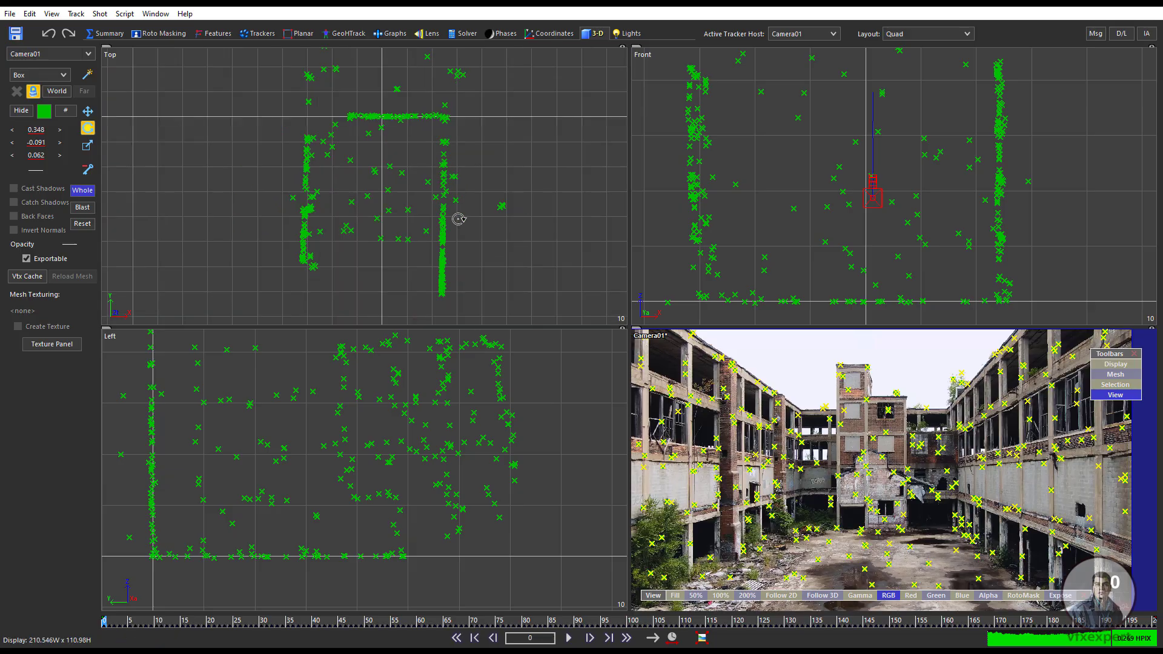
scroll(459, 219, "up", 4)
scroll(458, 218, "down", 4)
scroll(458, 218, "up", 2)
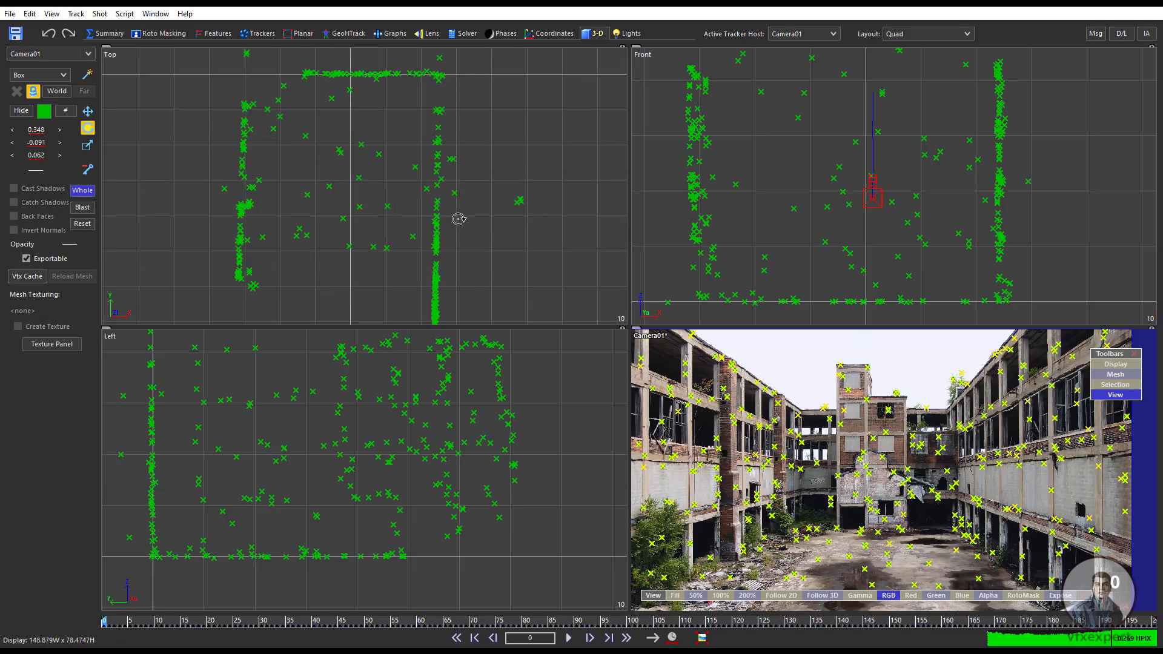
scroll(459, 218, "down", 3)
scroll(458, 219, "up", 2)
mouse_move(463, 252)
middle_mouse_down()
mouse_move(475, 195)
mouse_move(460, 238)
mouse_move(474, 238)
middle_mouse_up()
scroll(429, 206, "down", 2)
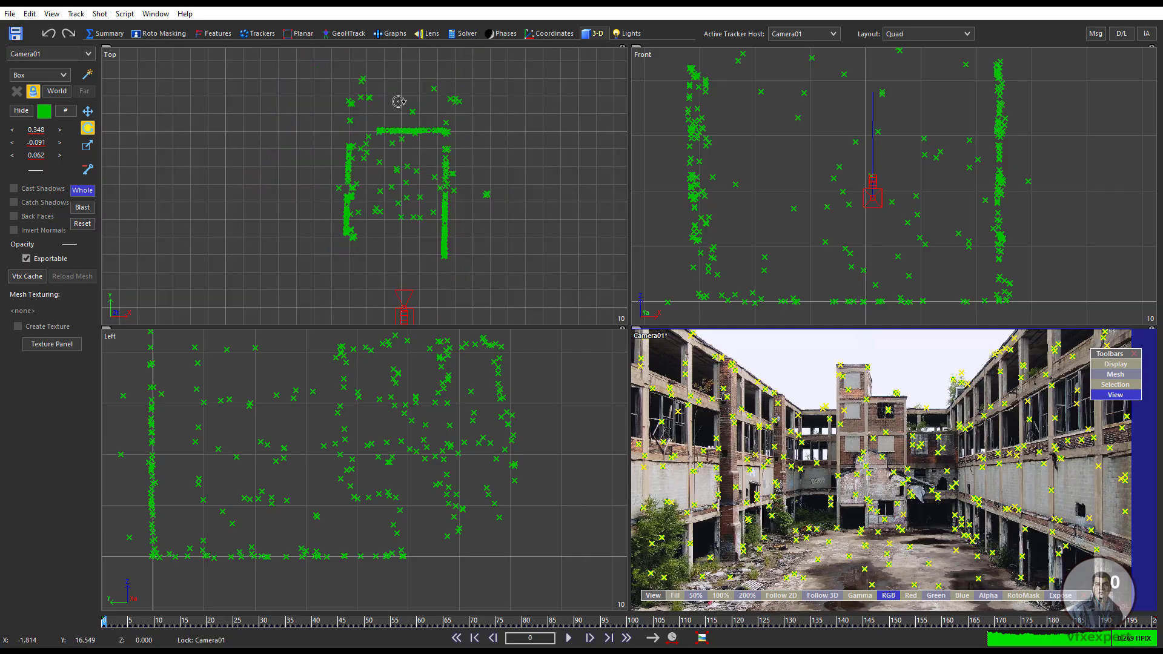
left_click_drag(398, 102, 398, 100)
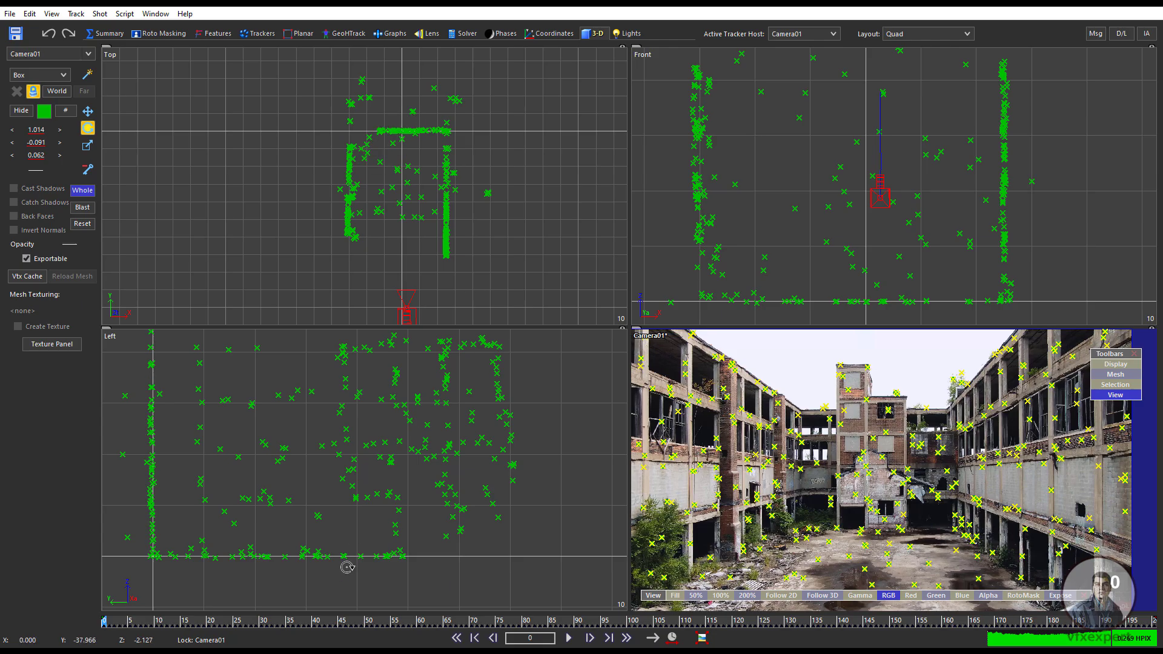
Step: Check the scene alignment in the Left view, switch to the Move tool, scrub through the shot, and return to frame 0
scroll(383, 550, "down", 2)
middle_click_drag(382, 551, 349, 512)
scroll(415, 520, "up", 1)
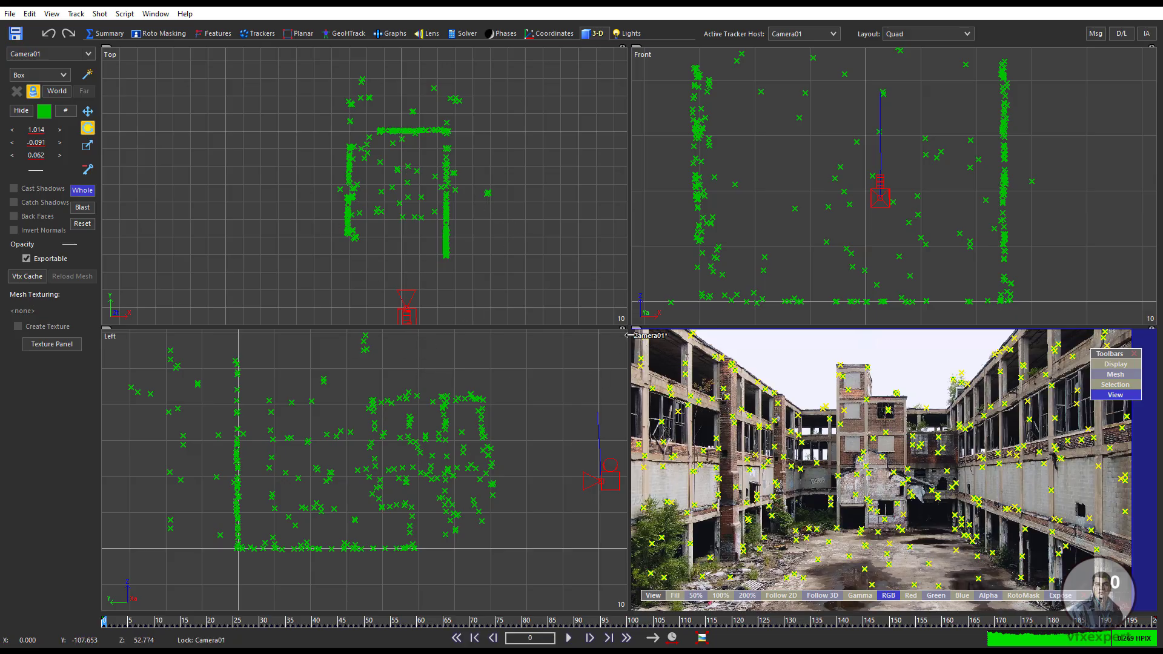
key("w")
left_click_drag(314, 623, 667, 622)
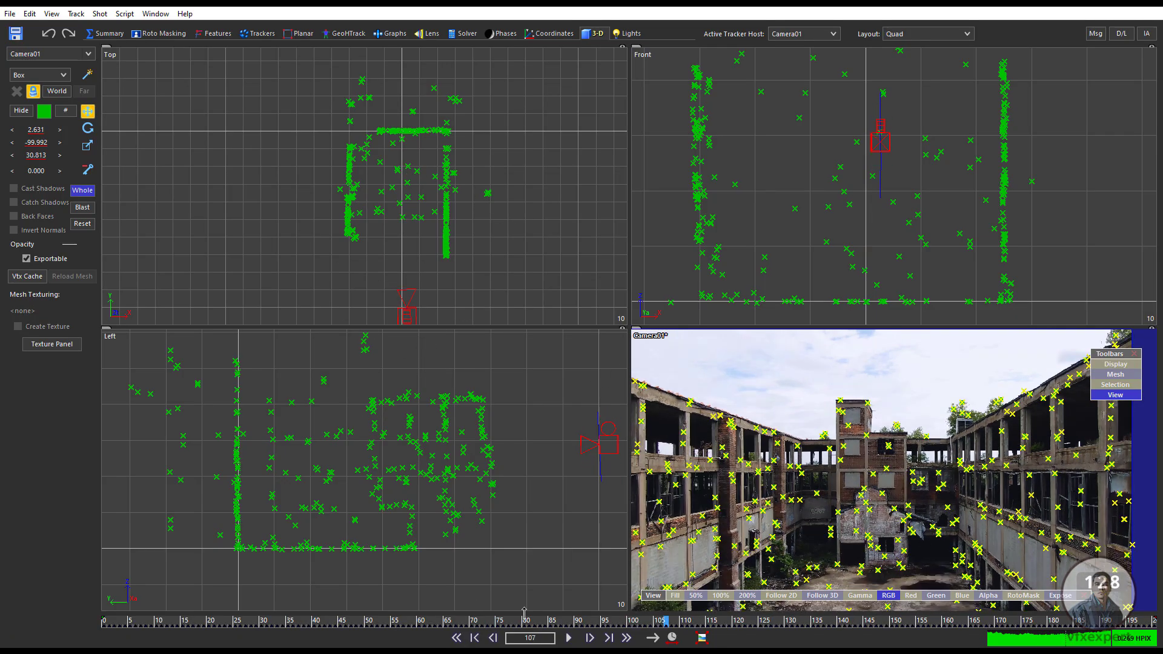
left_click_drag(524, 613, 377, 621)
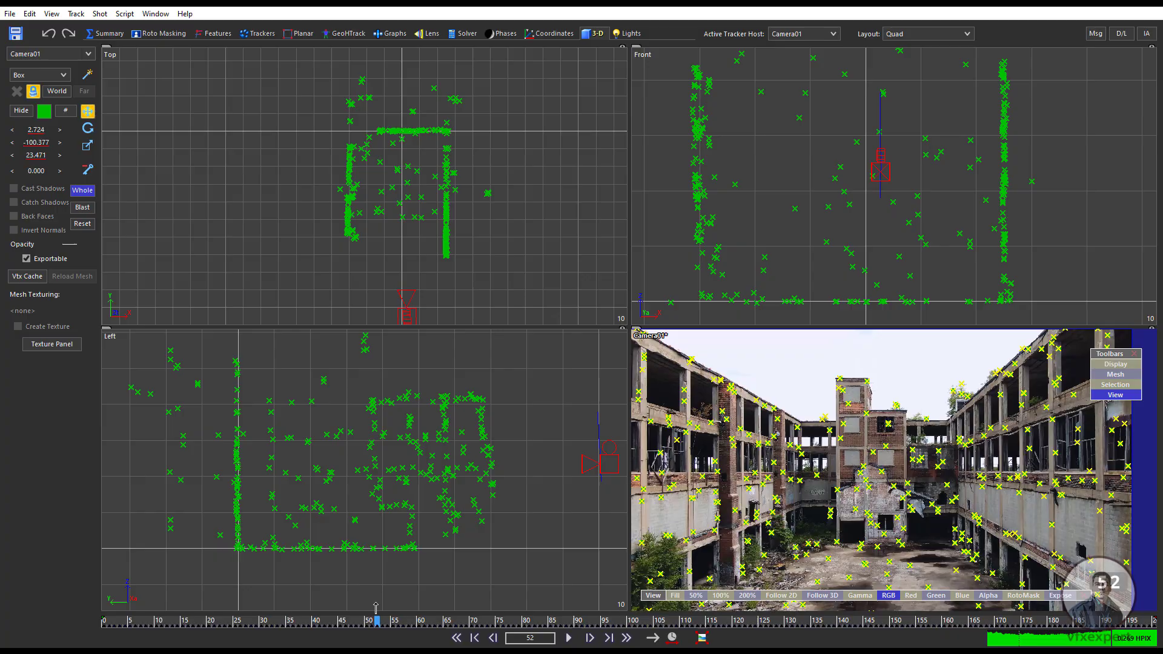
left_click(457, 638)
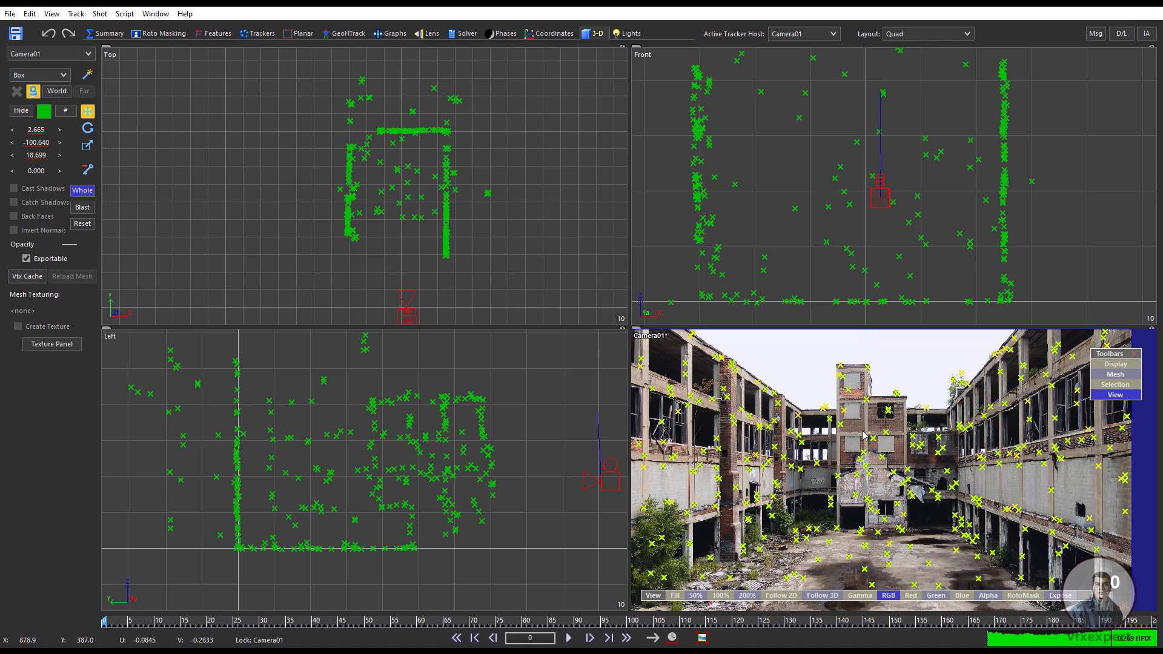
Step: Turn off Whole and select trackers on the central facade and the recessed wall beside it in the camera view to check their 3-D positions
scroll(858, 445, "up", 3)
scroll(861, 450, "down", 3)
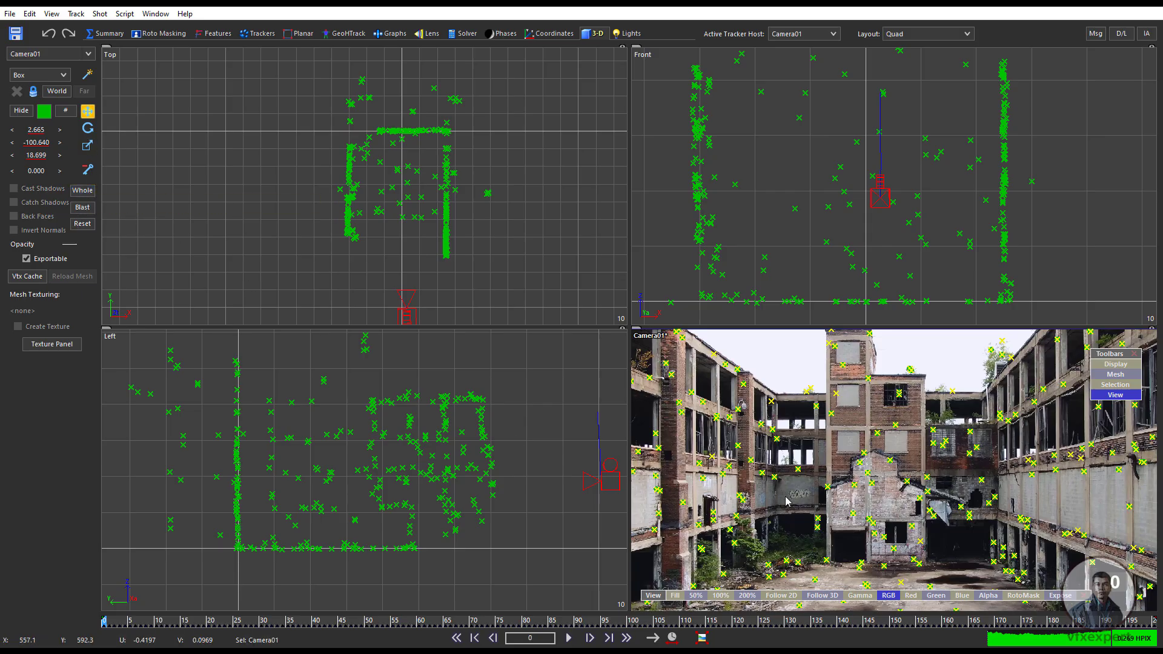
left_click_drag(879, 496, 861, 467)
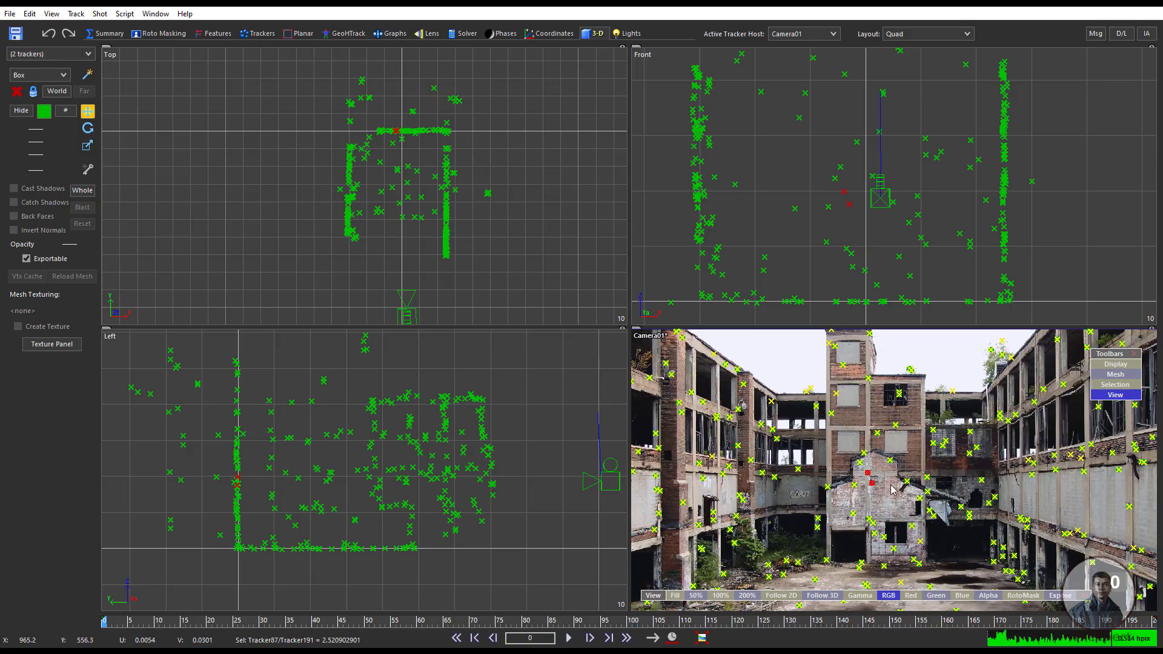
left_click(896, 458)
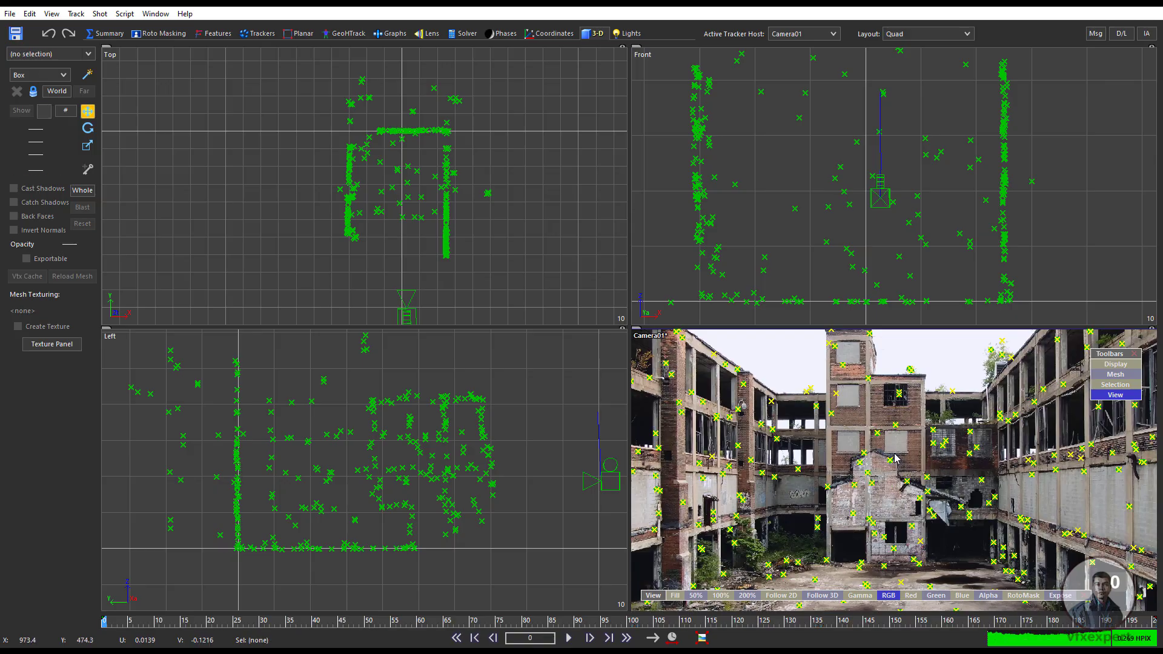
mouse_move(913, 418)
left_mouse_down()
mouse_move(835, 471)
mouse_move(845, 515)
mouse_move(895, 520)
mouse_move(921, 500)
left_mouse_up()
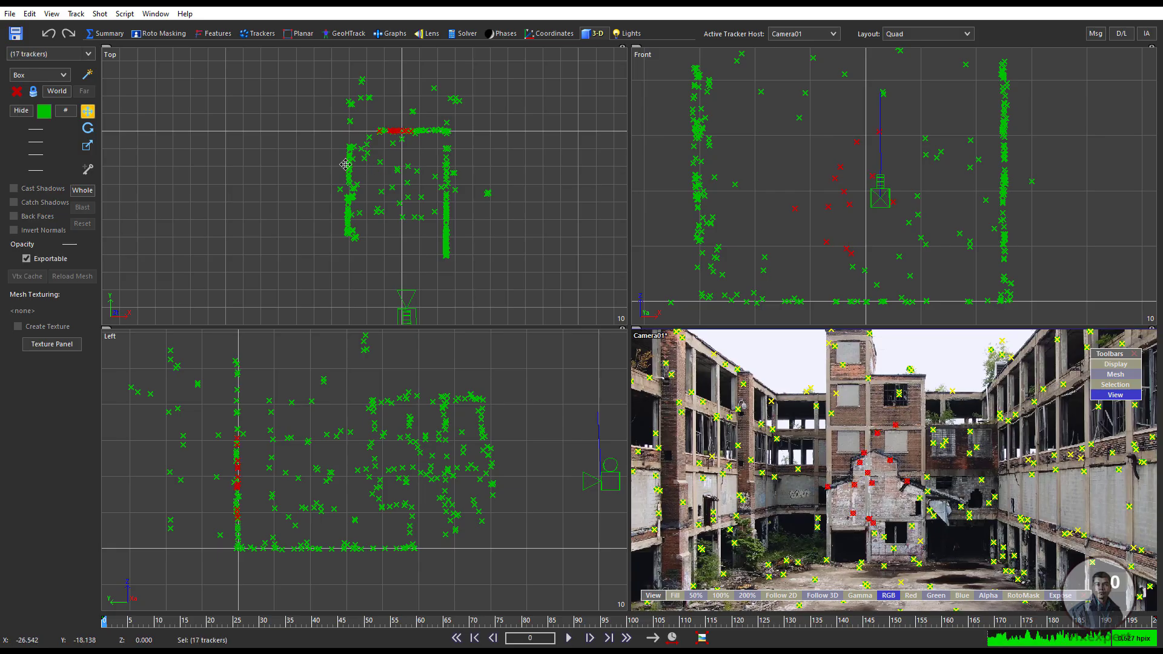
left_click(795, 489)
mouse_move(809, 476)
left_mouse_down()
mouse_move(818, 418)
mouse_move(776, 444)
left_mouse_up()
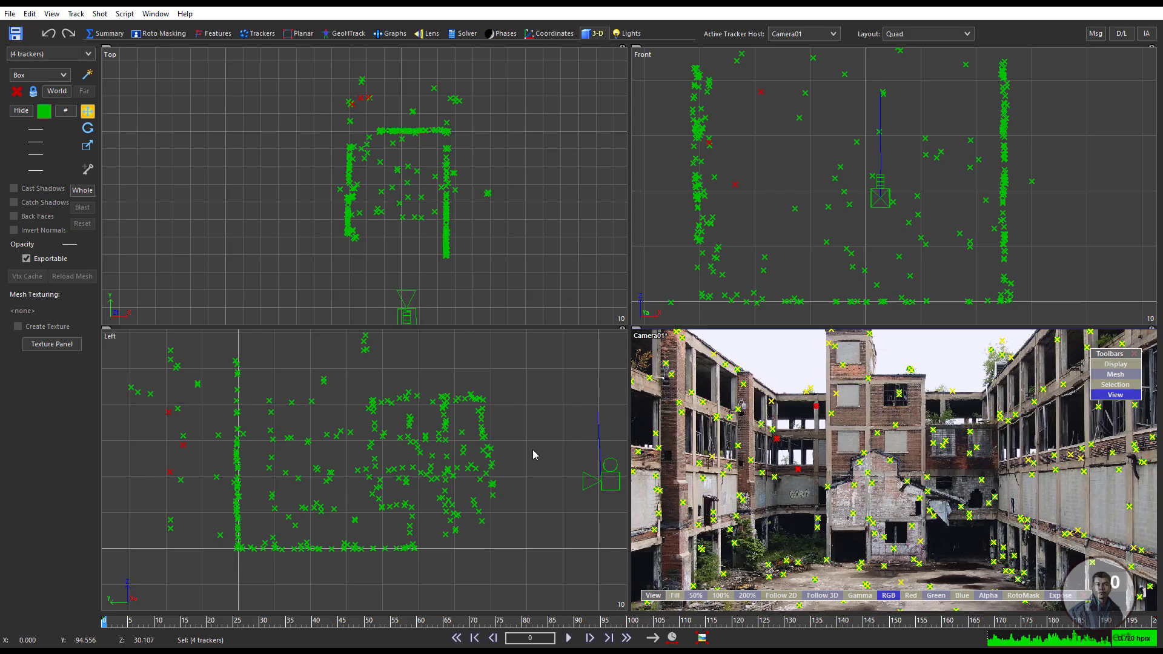
Step: Select the ground-line points in the Left view, check where they fall in the camera view, and clear the selection
mouse_move(246, 574)
left_mouse_down()
mouse_move(412, 565)
mouse_move(422, 549)
mouse_move(280, 537)
mouse_move(241, 548)
left_mouse_up()
scroll(885, 553, "down", 2)
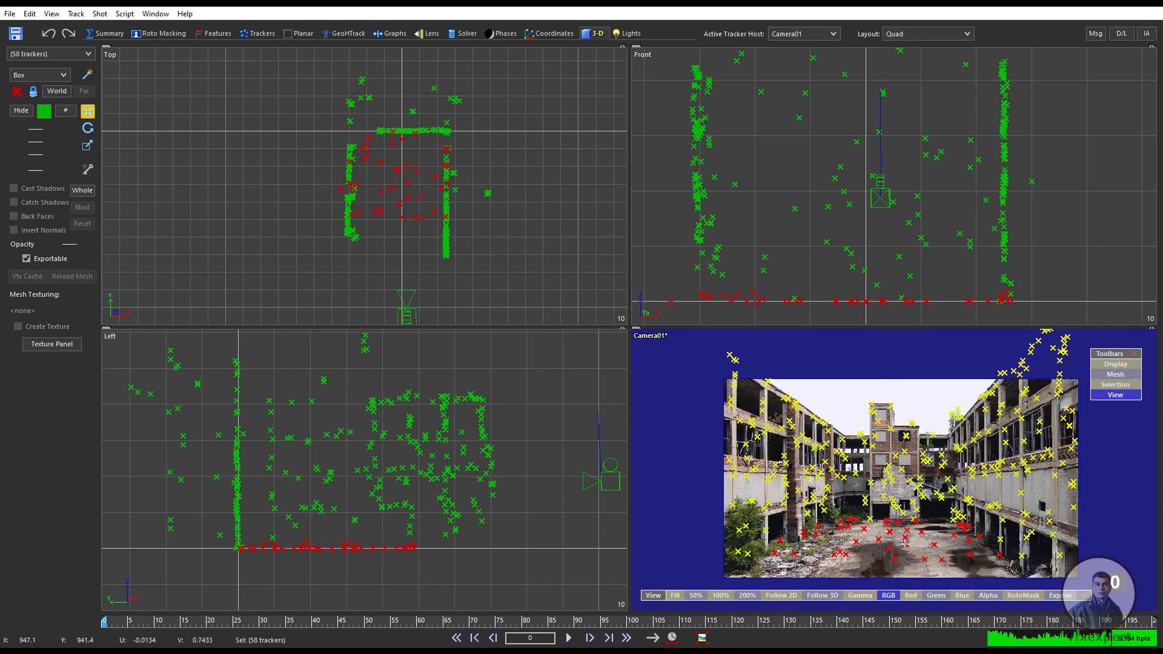
left_click(304, 540)
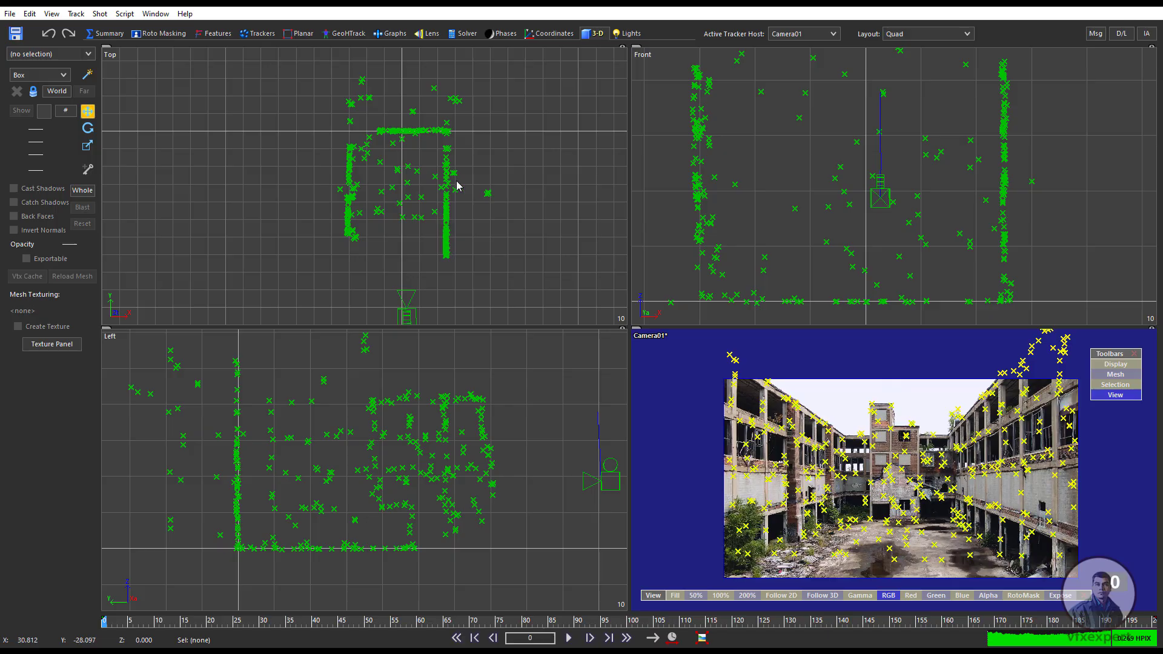
Step: Create a Box mesh over the courtyard in the Top view, about 61.1 by 90 units with a height of 34
middle_click_drag(466, 235, 451, 224)
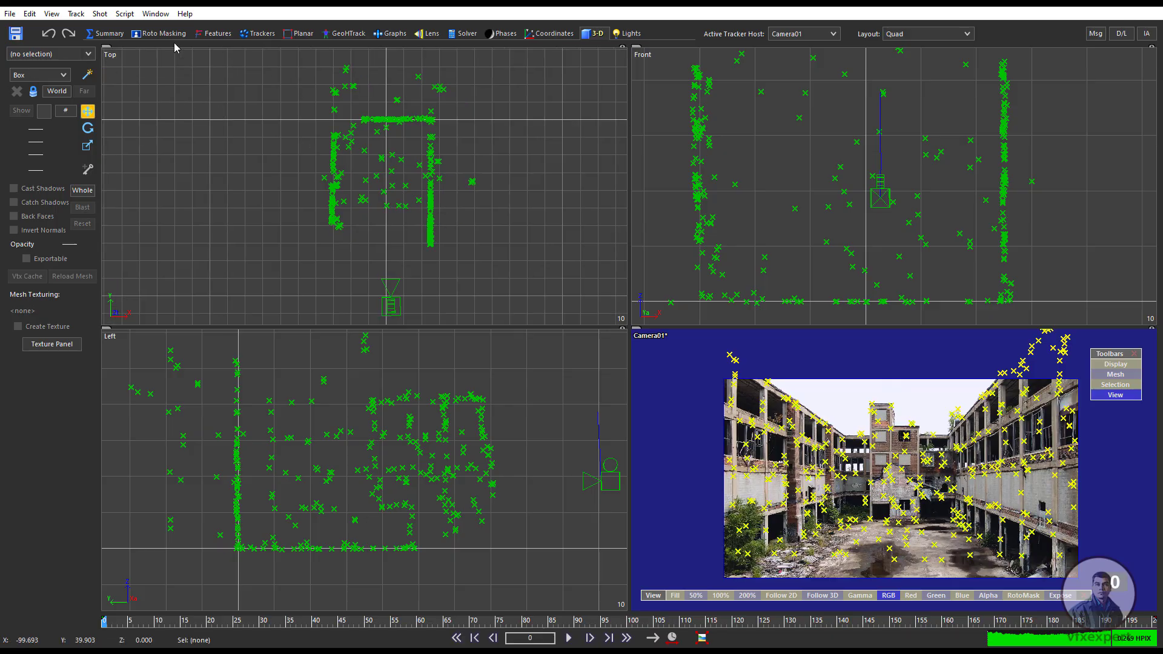
left_click(64, 76)
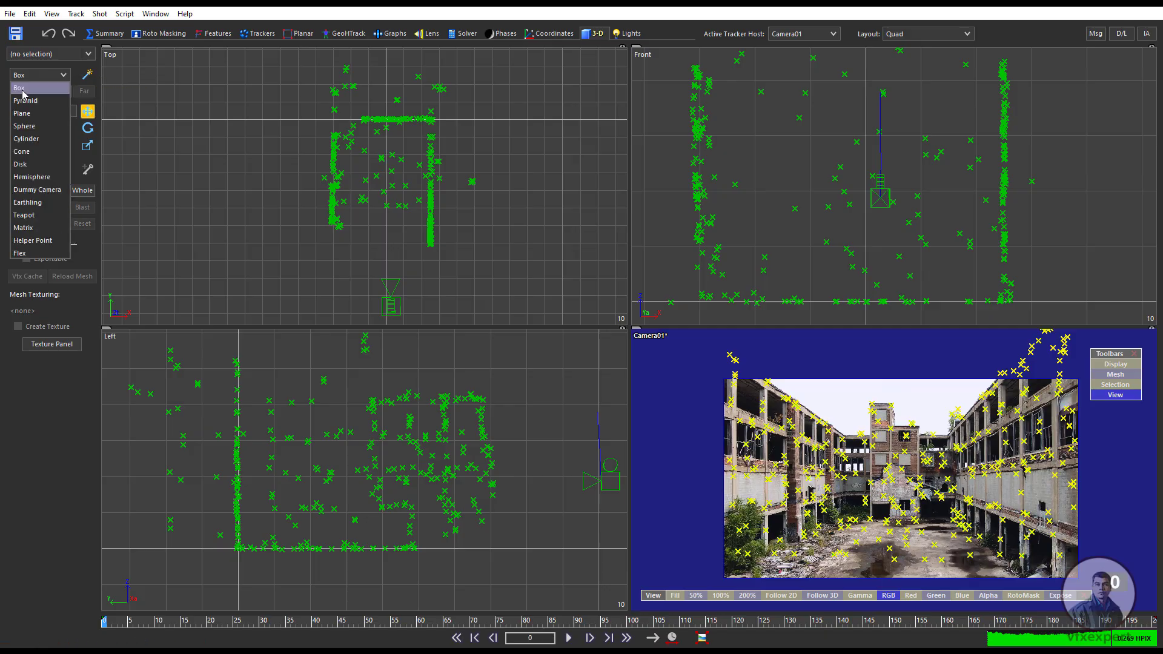
left_click(24, 89)
left_click(65, 76)
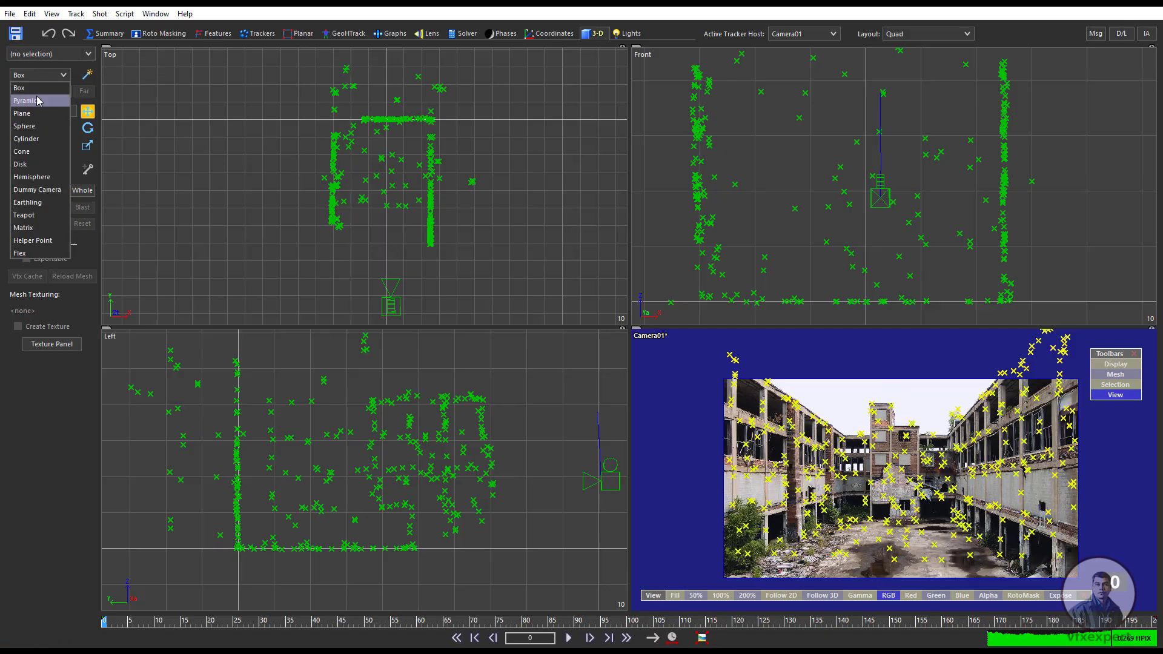
left_click(37, 78)
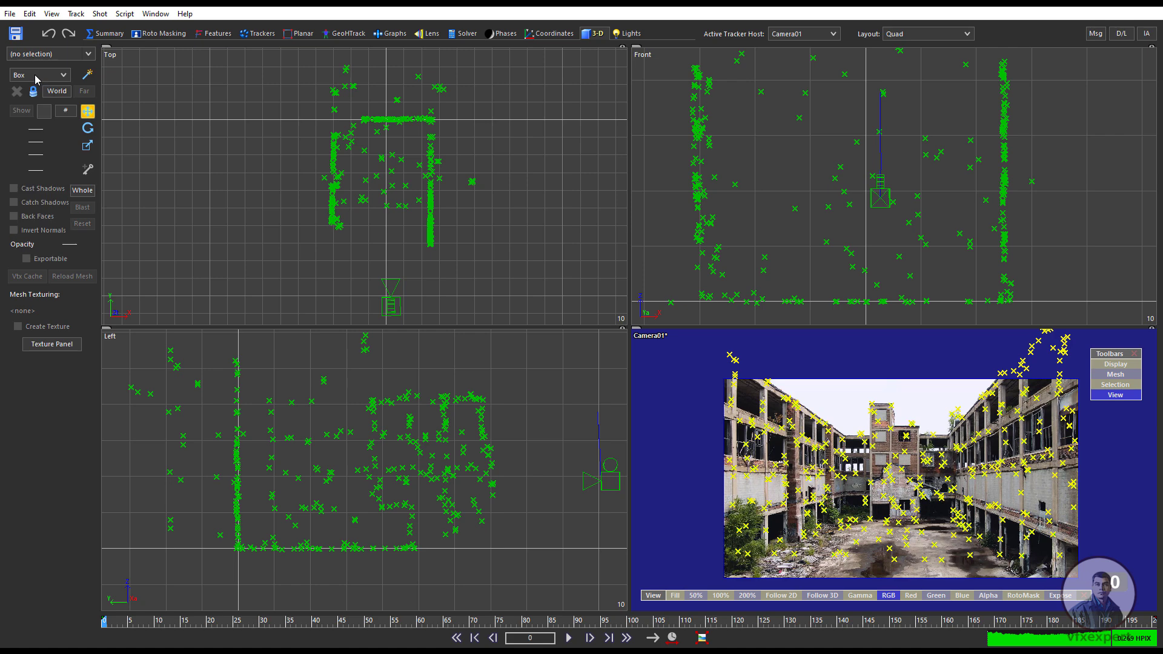
left_click(89, 75)
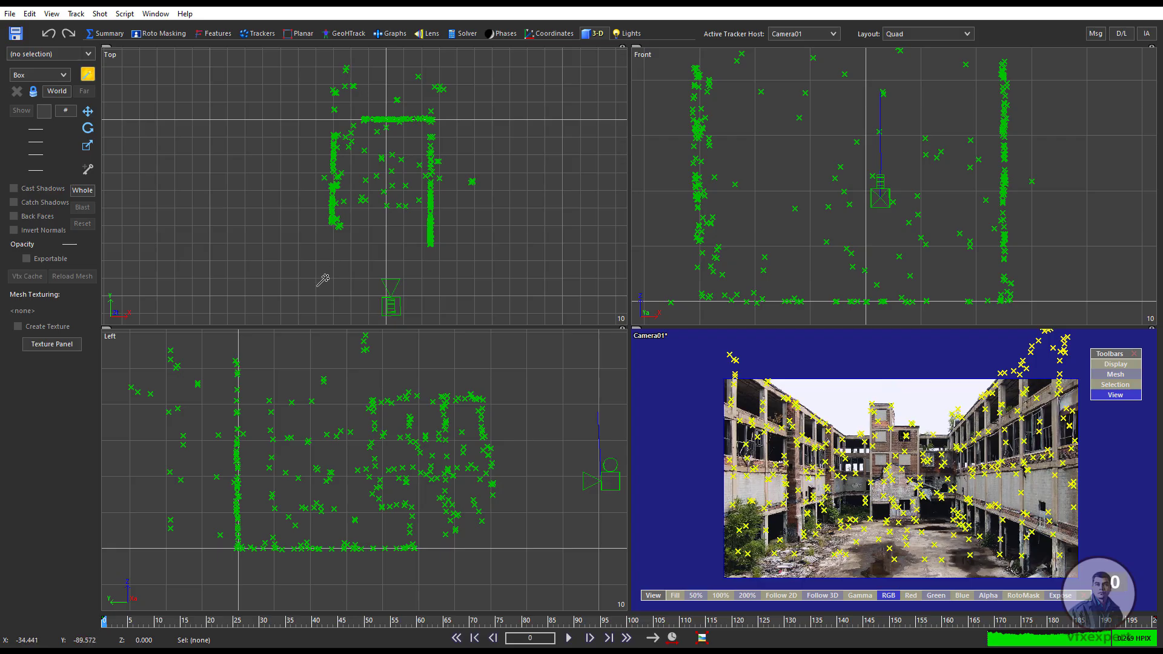
left_click_drag(326, 278, 444, 89)
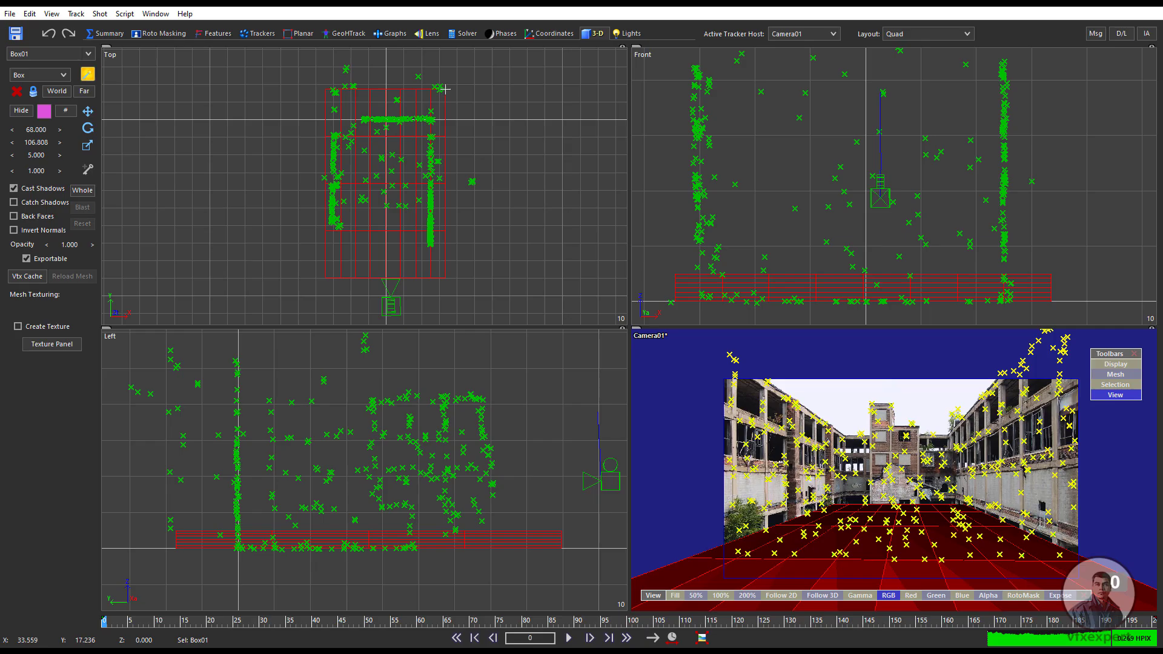
left_click_drag(445, 89, 448, 116)
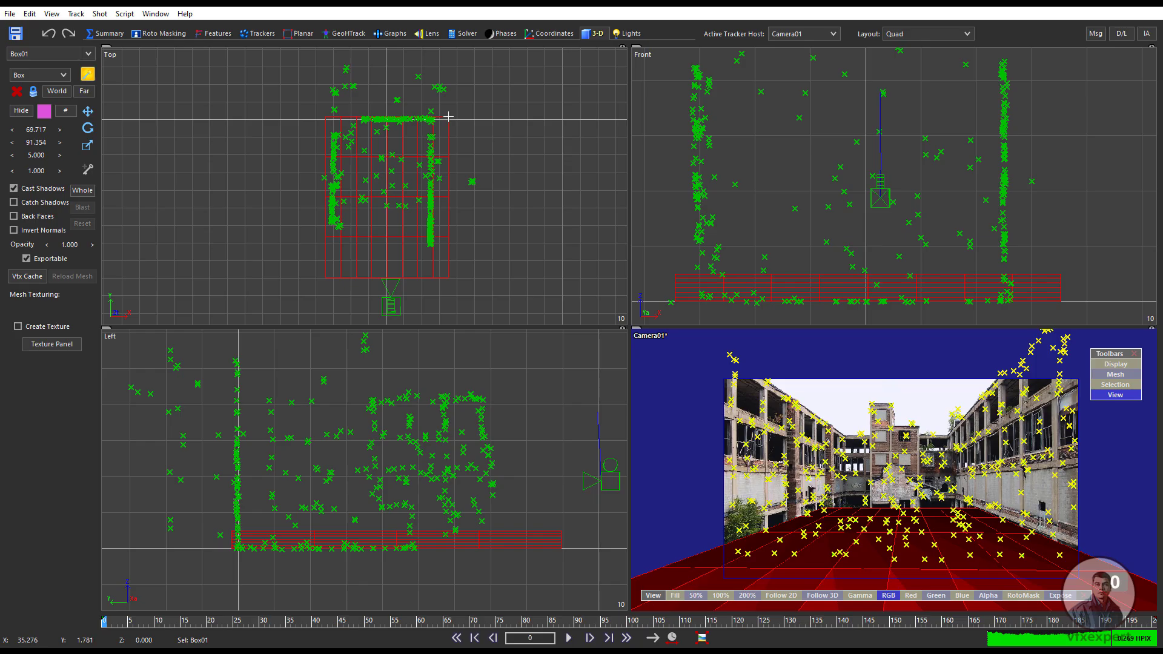
left_click_drag(447, 117, 432, 58)
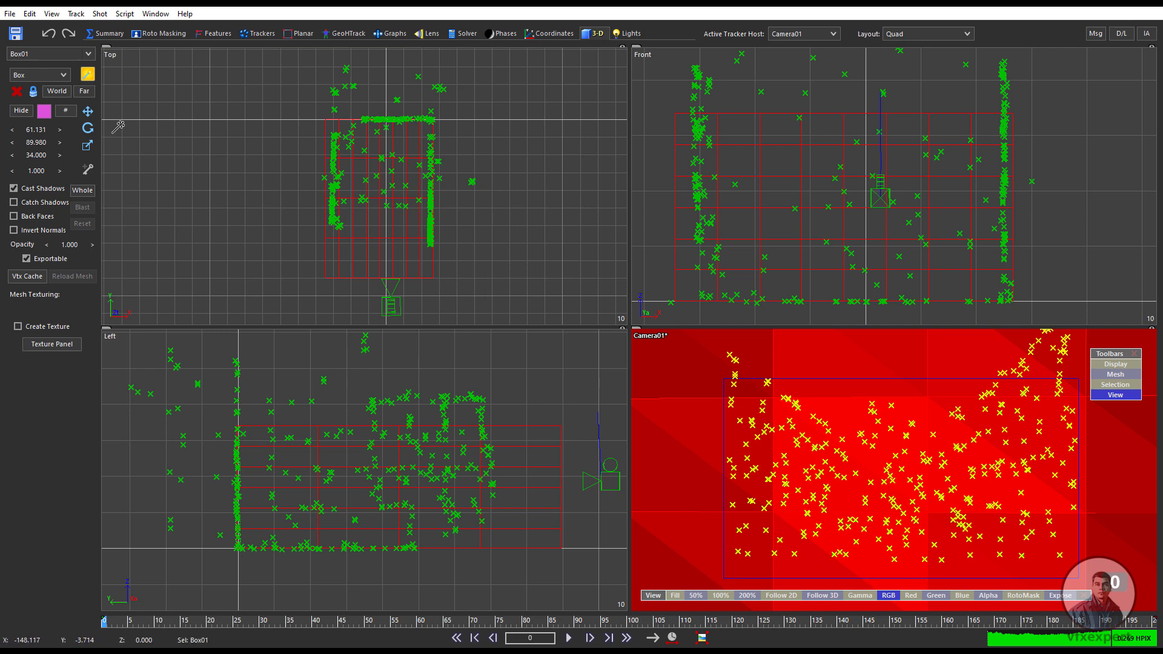
Step: Move the box sideways in the Top view to about X 0.01, Y -44.34, lining up its edge with the left-wall points
left_click(88, 112)
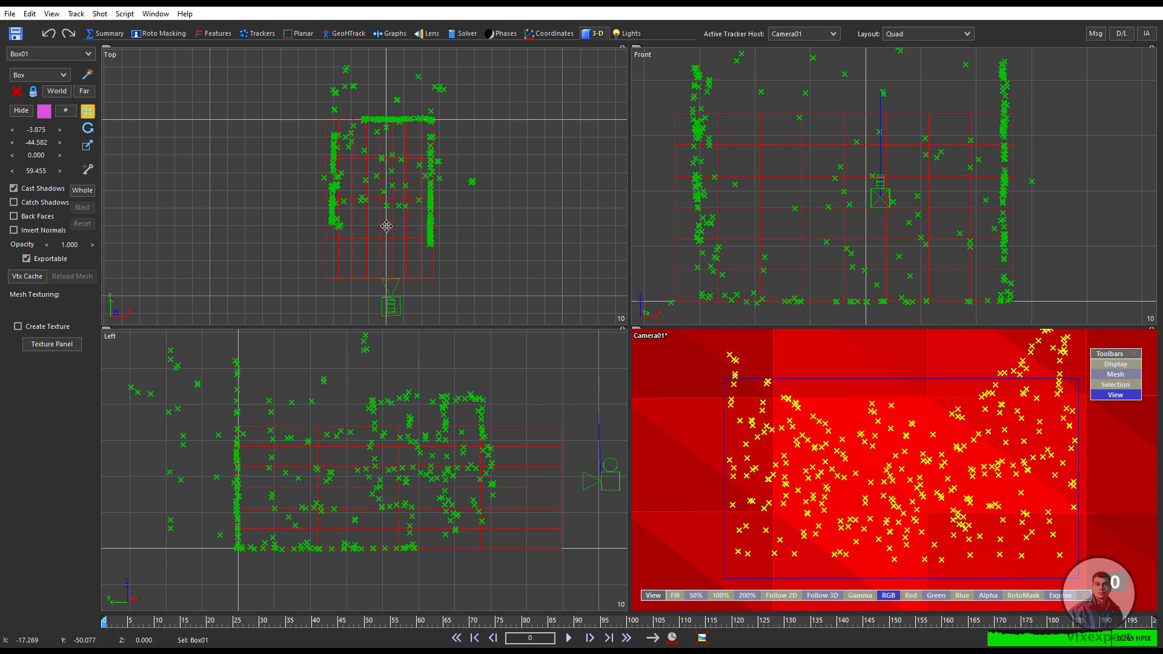
scroll(384, 262, "up", 1)
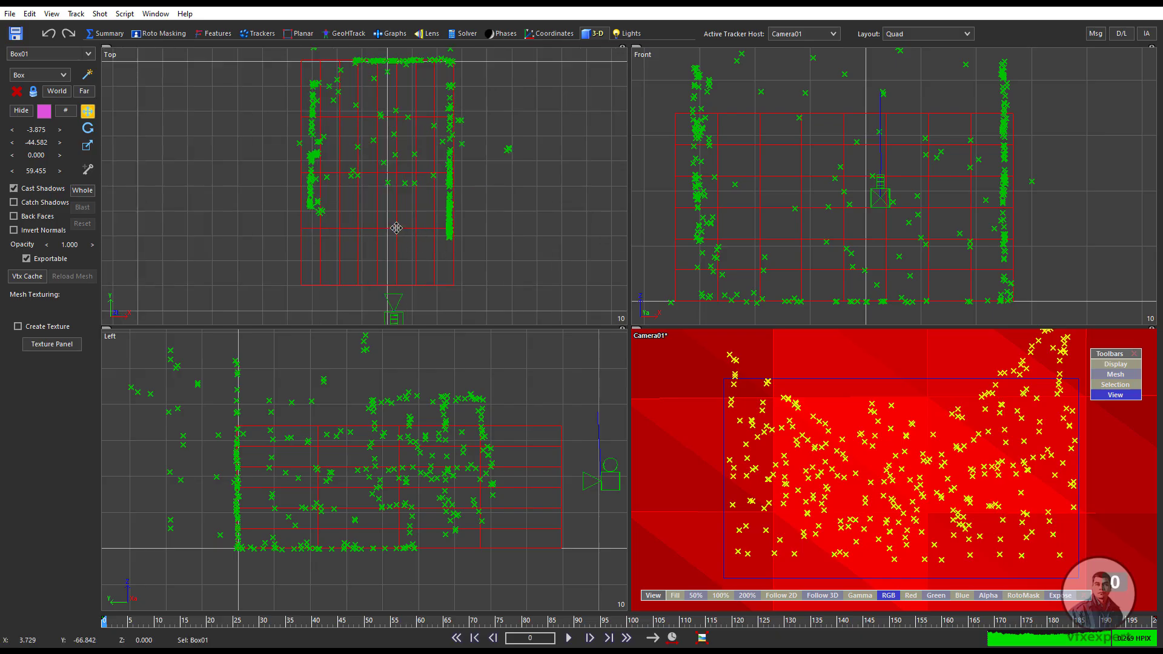
left_click_drag(396, 228, 406, 227)
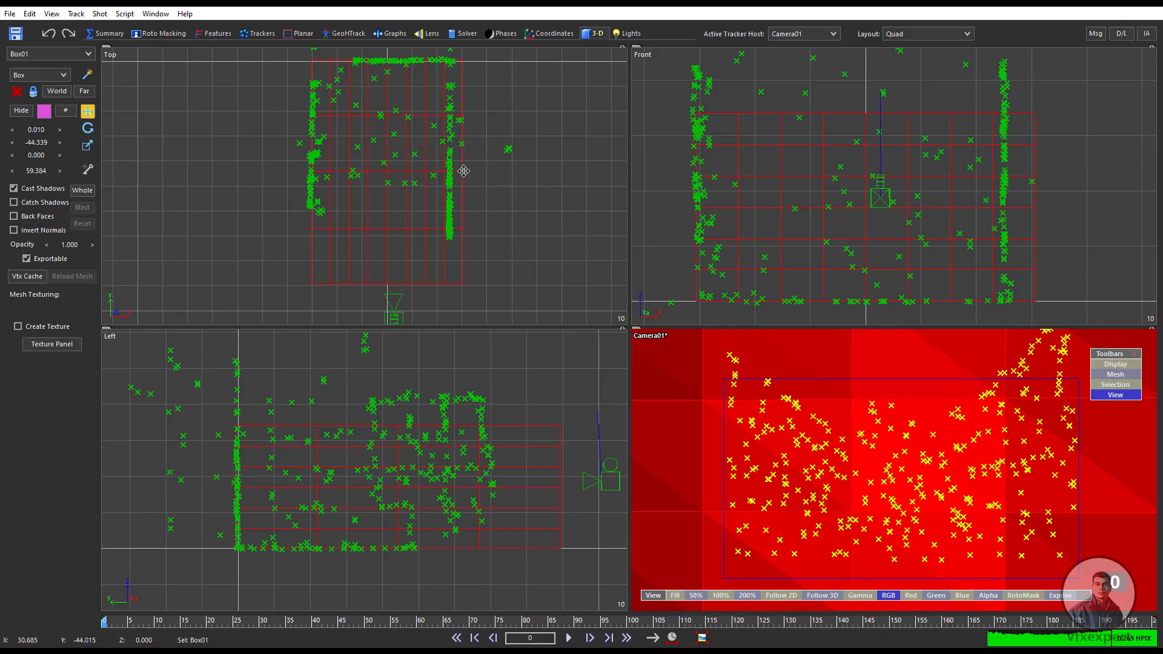
Step: Reduce the box's X size to about 56.59 and move it to about X -2.90 so it fits between the side walls
left_click(88, 146)
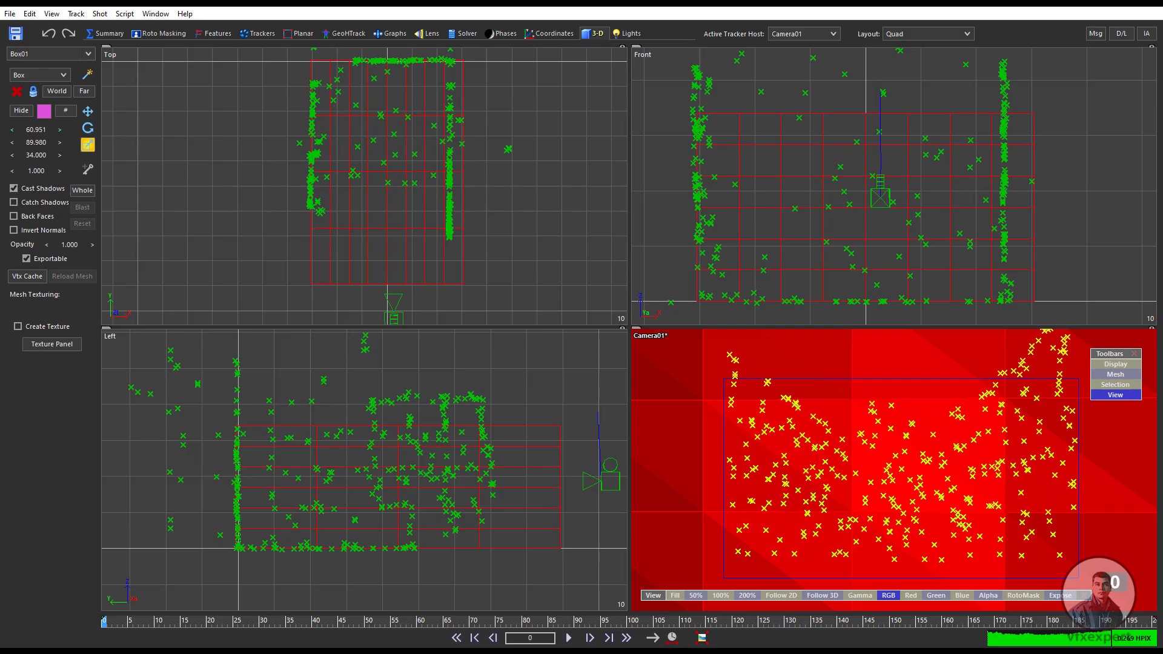
left_click_drag(36, 130, 5, 129)
left_click(87, 111)
left_click_drag(422, 217, 415, 217)
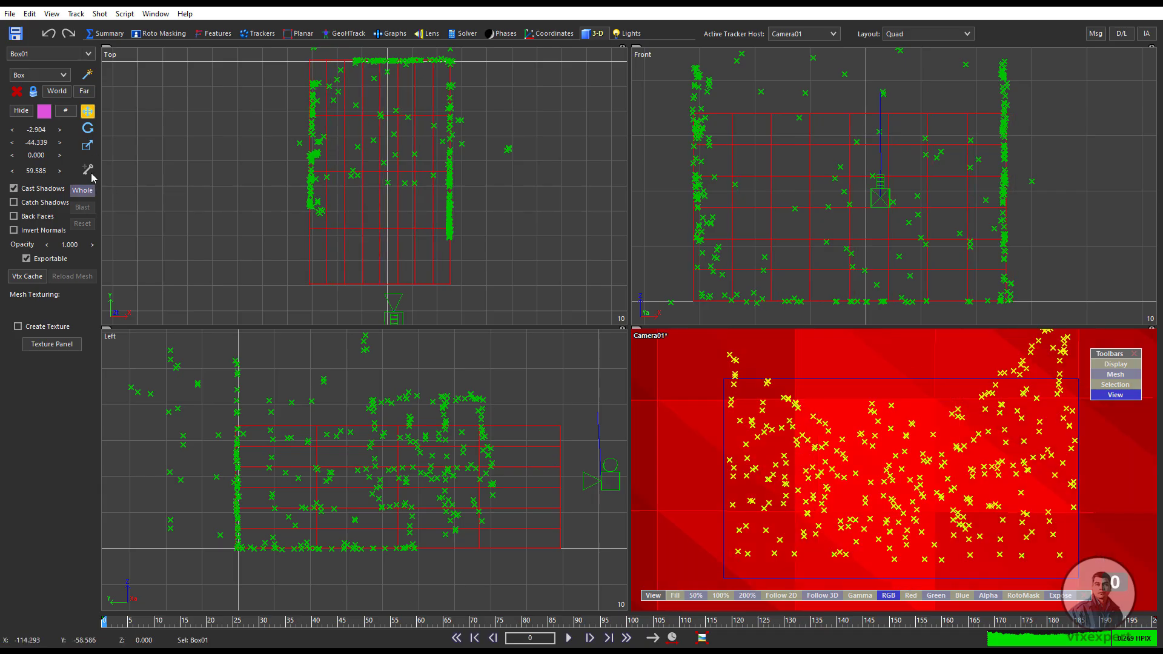
Step: Increase the box's height to about 43.36 to match the height of the side-wall points
left_click(88, 146)
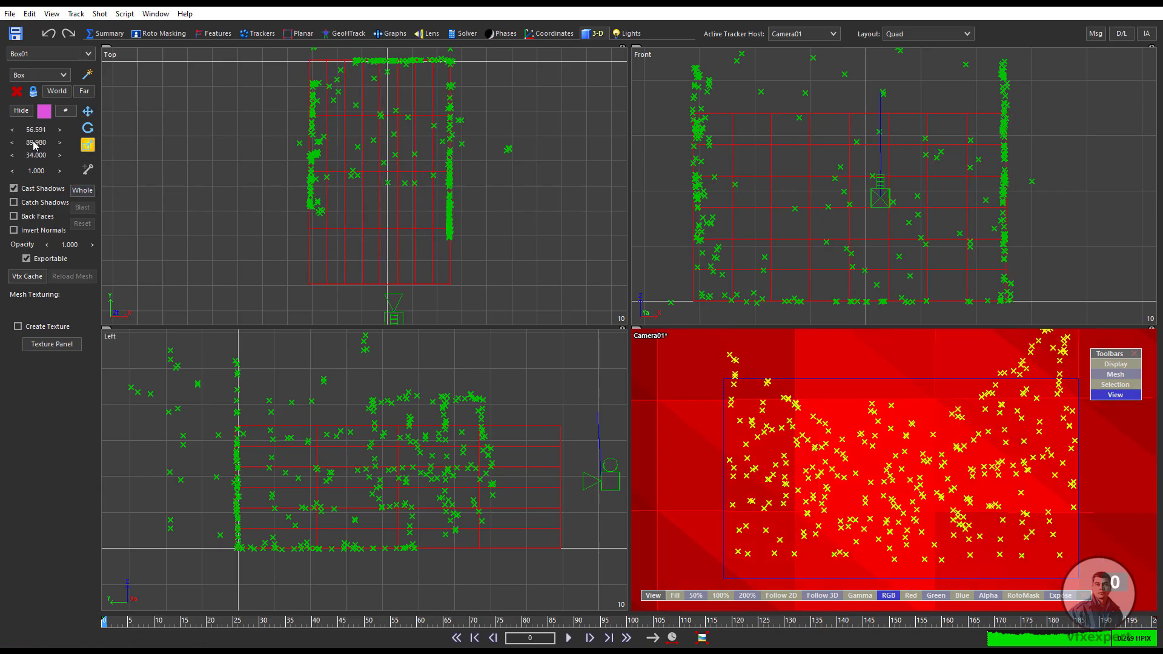
left_click_drag(32, 140, 36, 164)
key("ctrl+z")
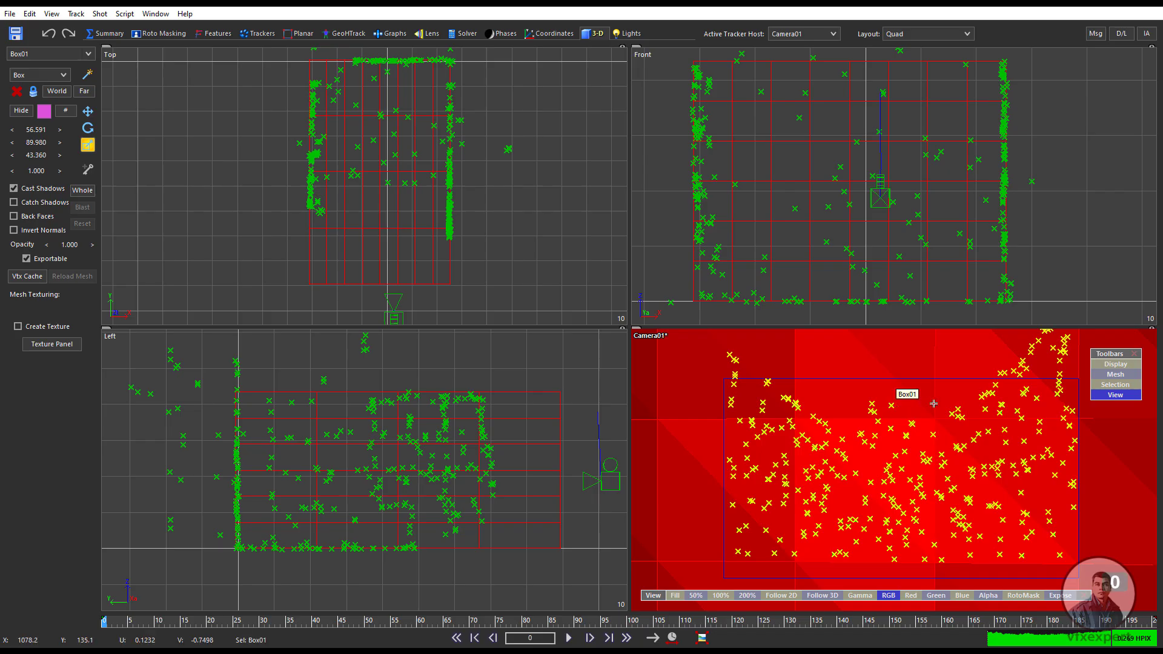
Step: Show the Mesh toolbar, turn off Solid meshes to see the footage through the box, and invert the box's normals
left_click(1119, 374)
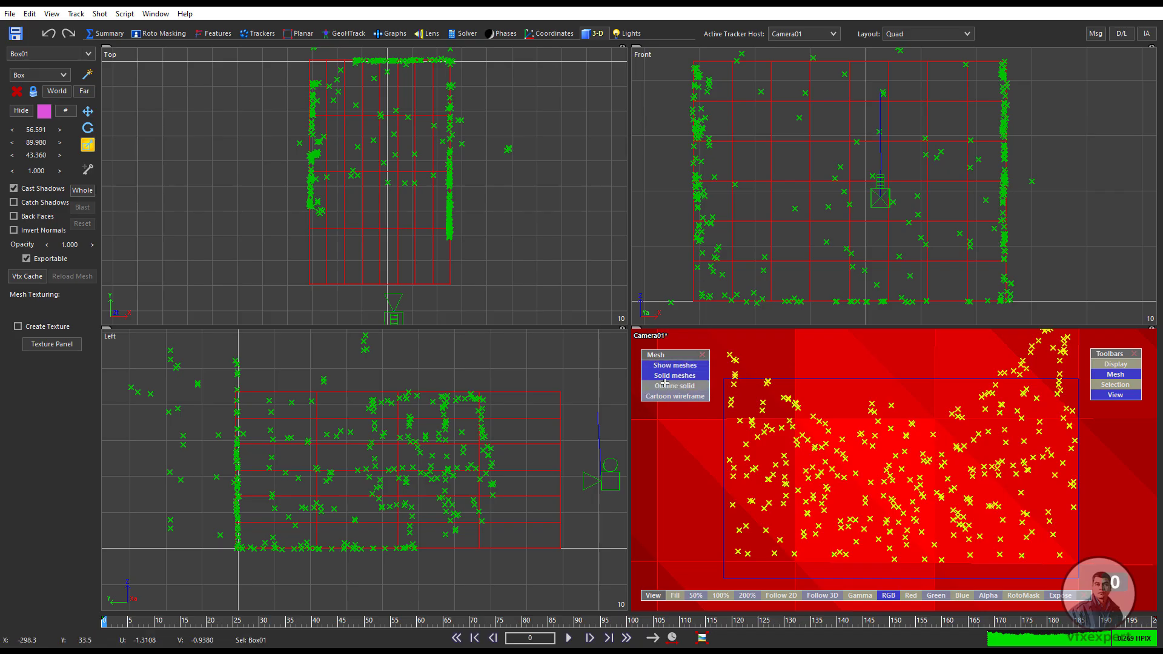
left_click(682, 376)
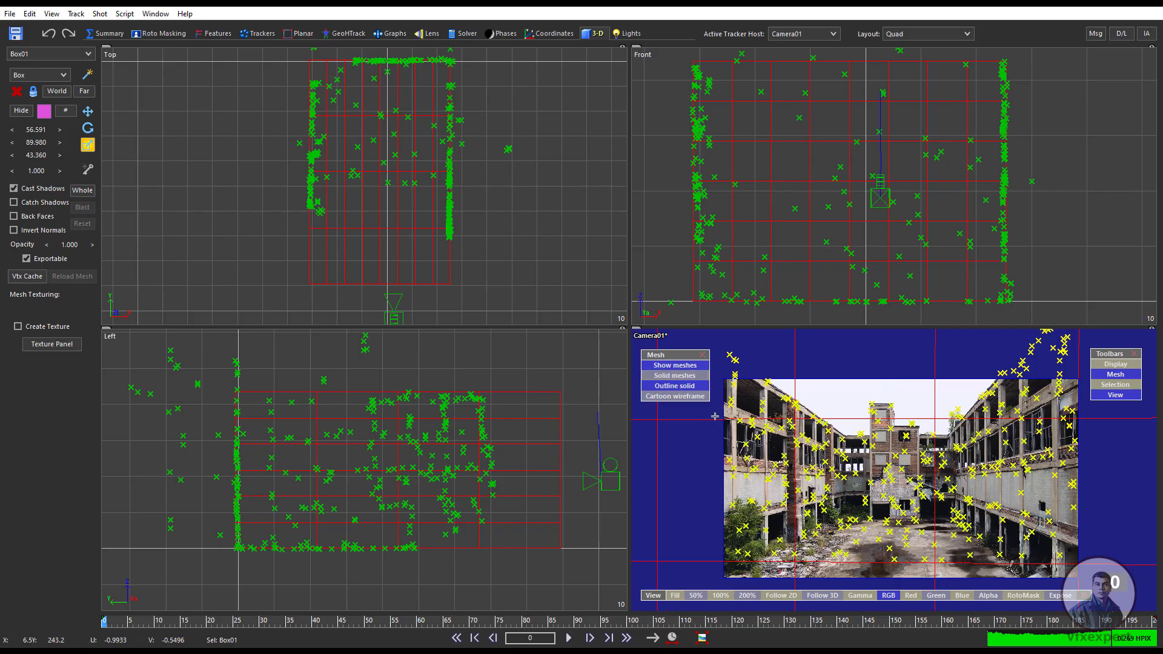
left_click(676, 367)
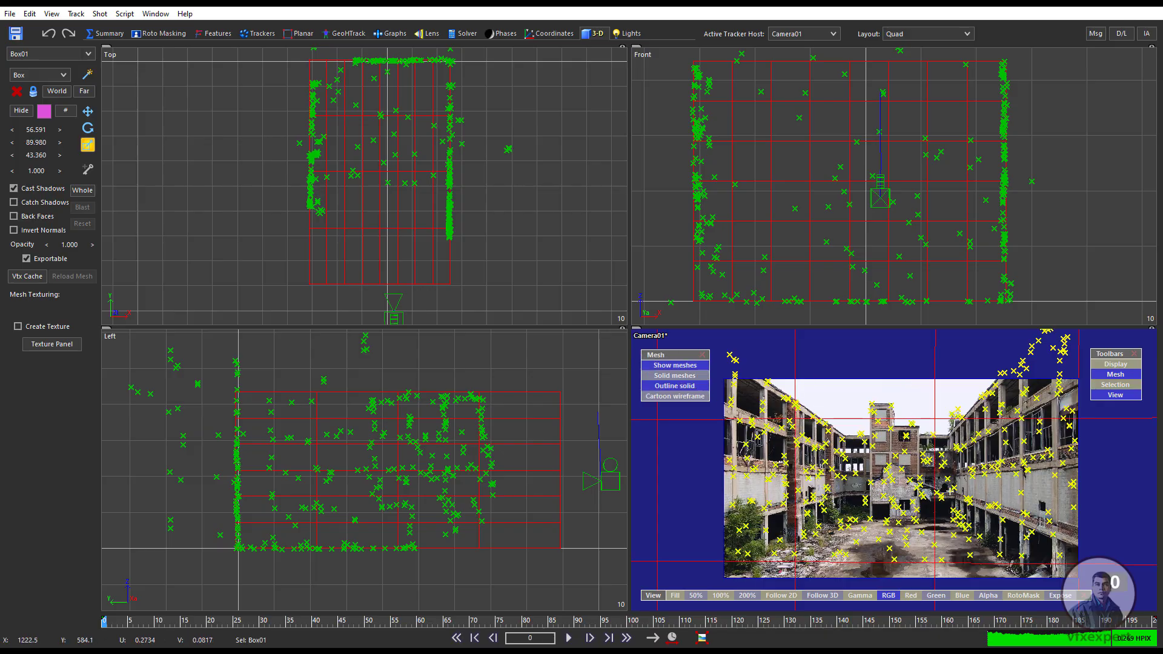
mouse_move(952, 500)
left_click(13, 232)
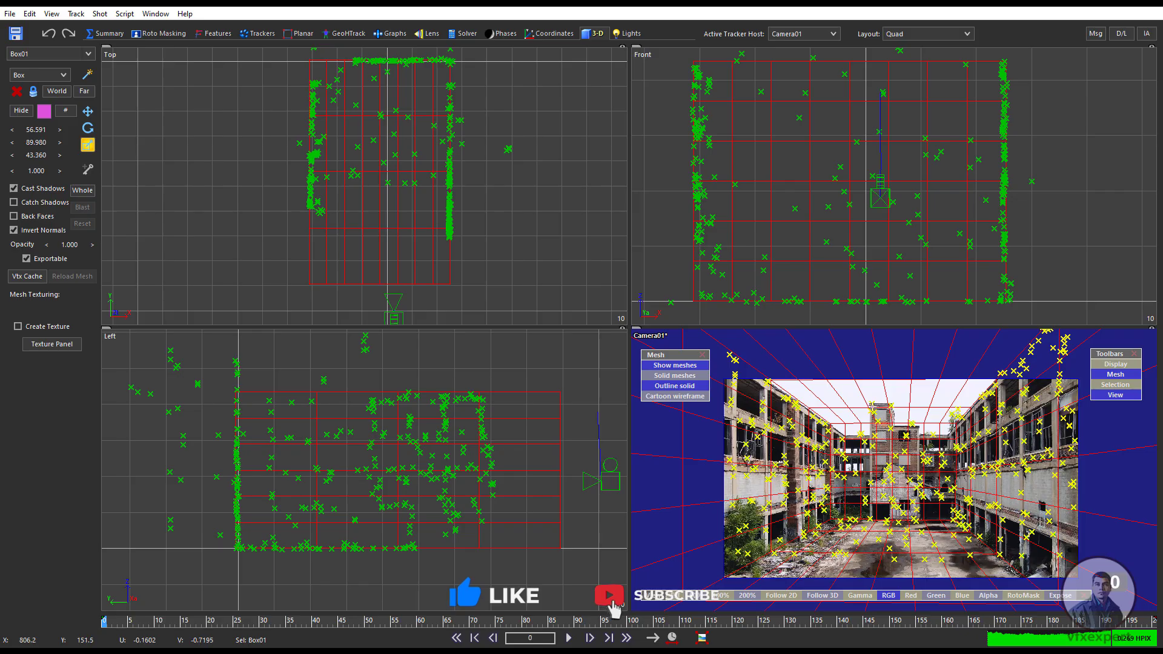
Step: Scrub the shot from frame 0 to 110 in the camera view to check the box against the courtyard walls
middle_click_drag(456, 171, 463, 224)
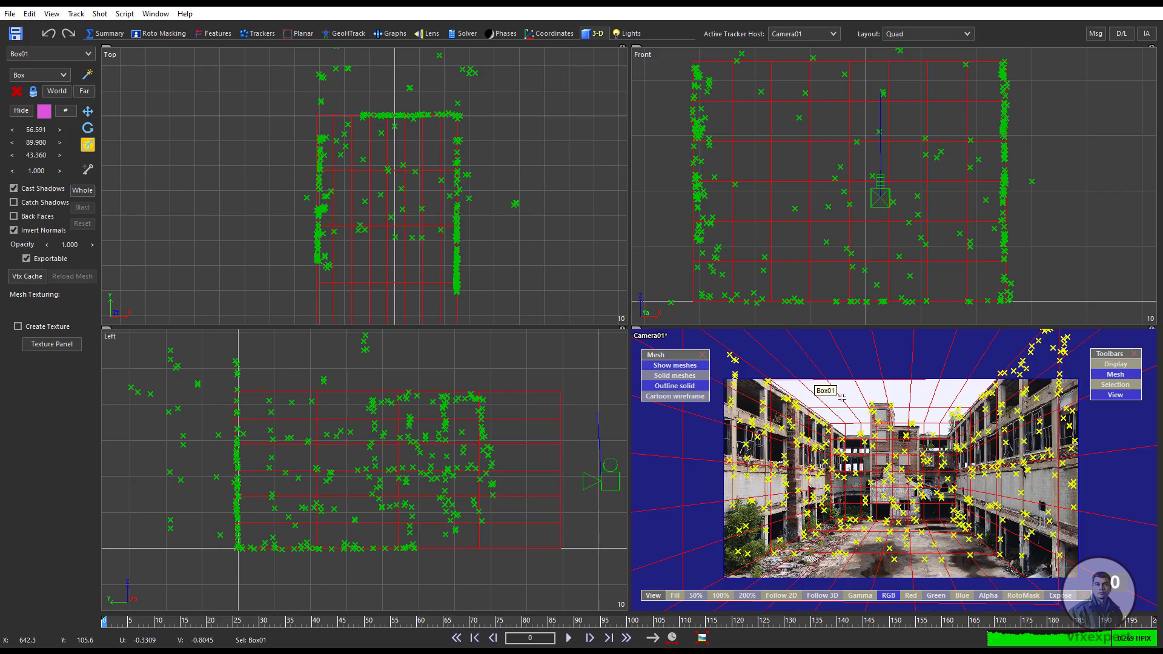
scroll(842, 398, "up", 2)
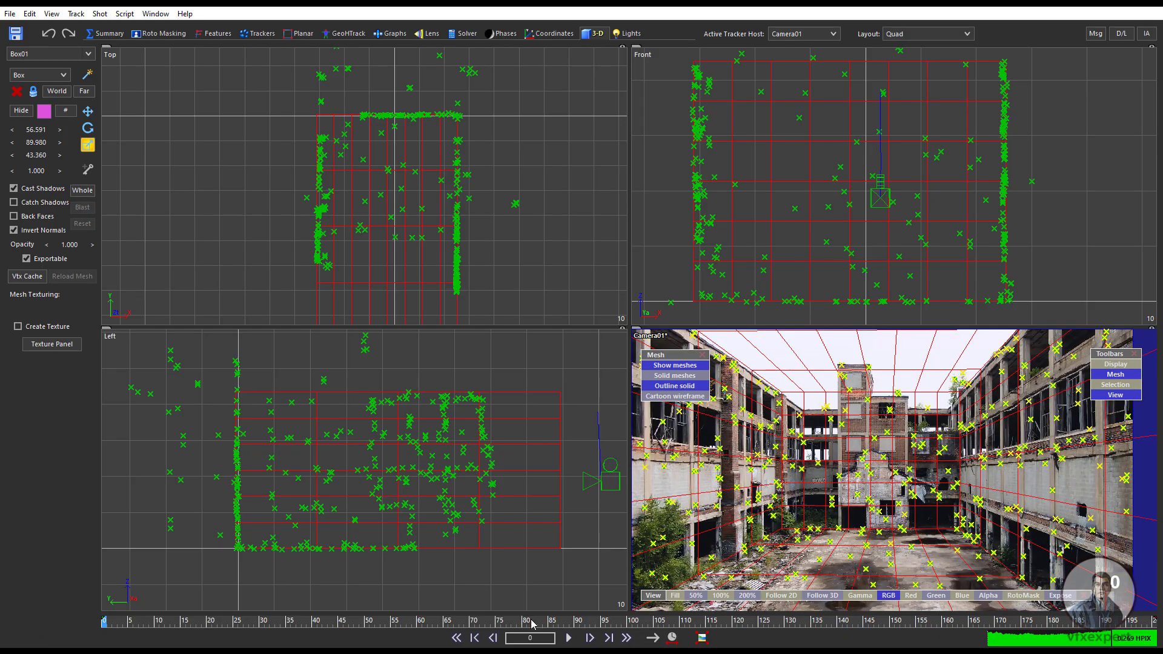
left_click_drag(528, 623, 22, 578)
left_click_drag(104, 578, 689, 589)
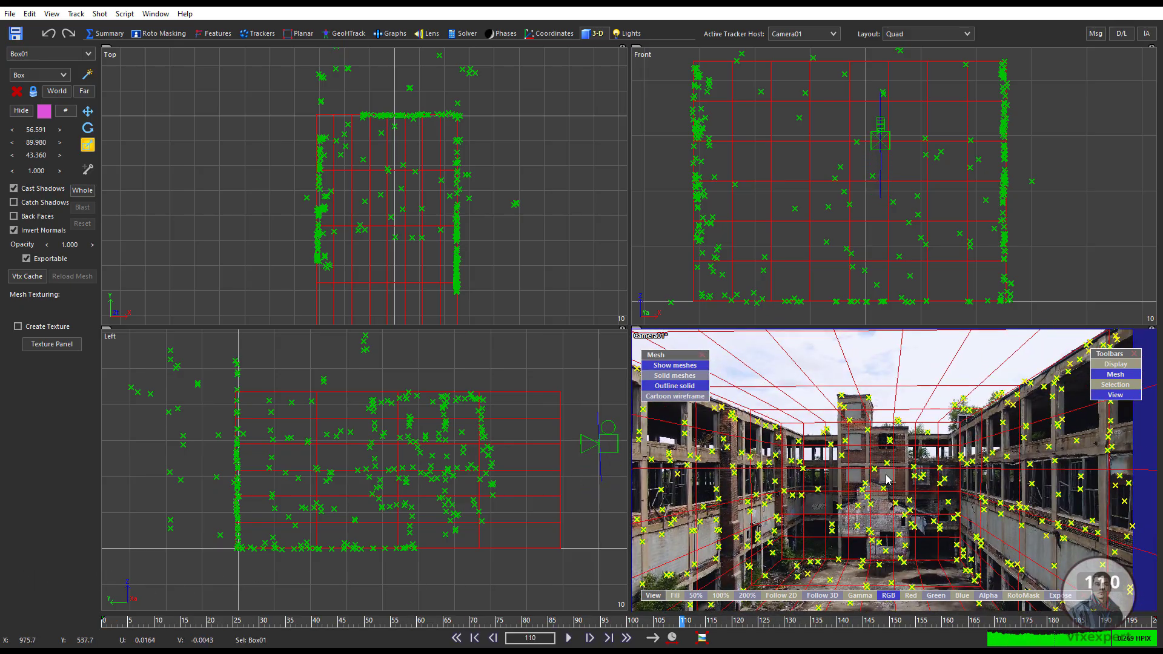
scroll(883, 478, "up", 4)
scroll(865, 454, "down", 4)
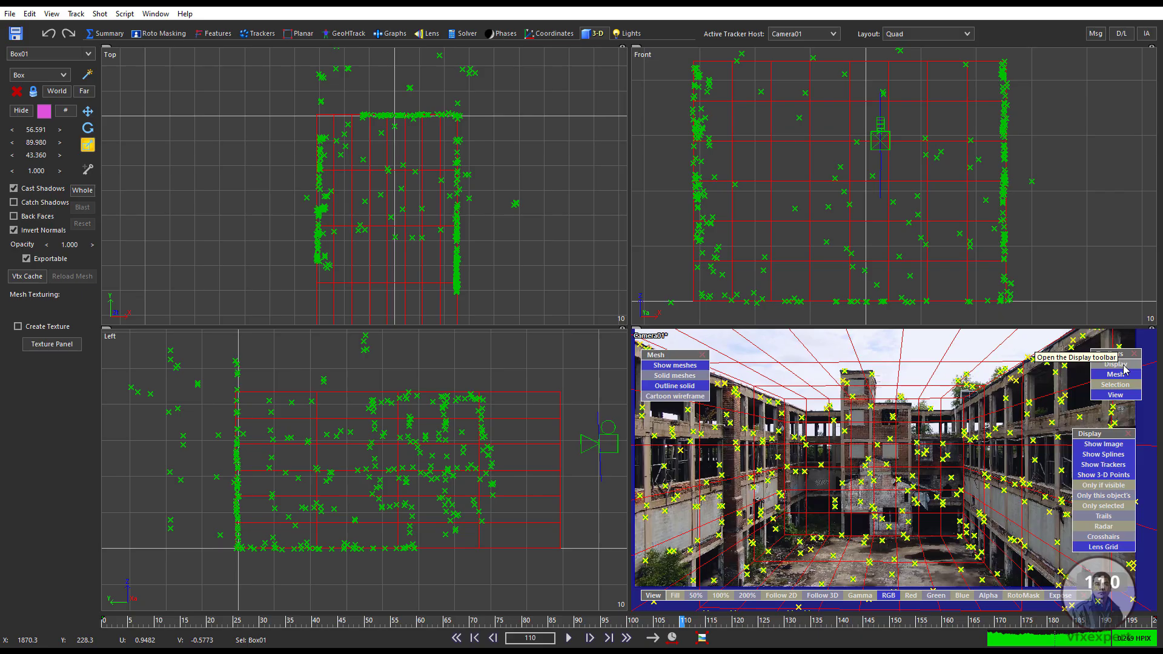
Step: Show the Display toolbar, hide the trackers and 3-D points, and scrub back to frame 0 to check the box alone
left_click(1094, 477)
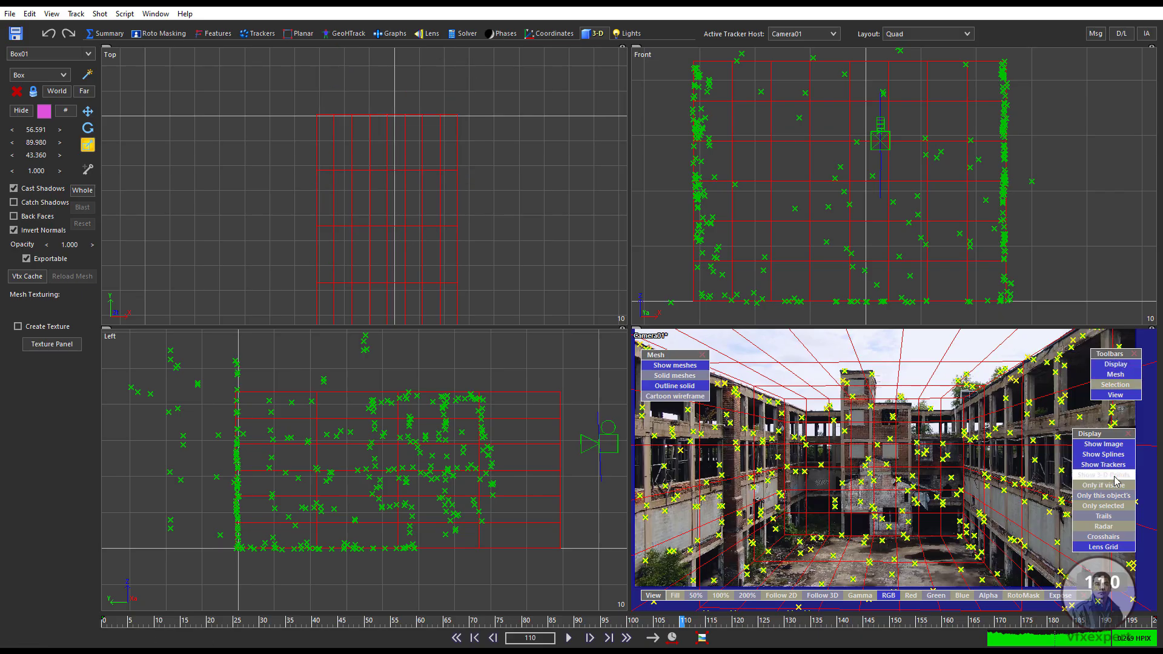
left_click(1117, 478)
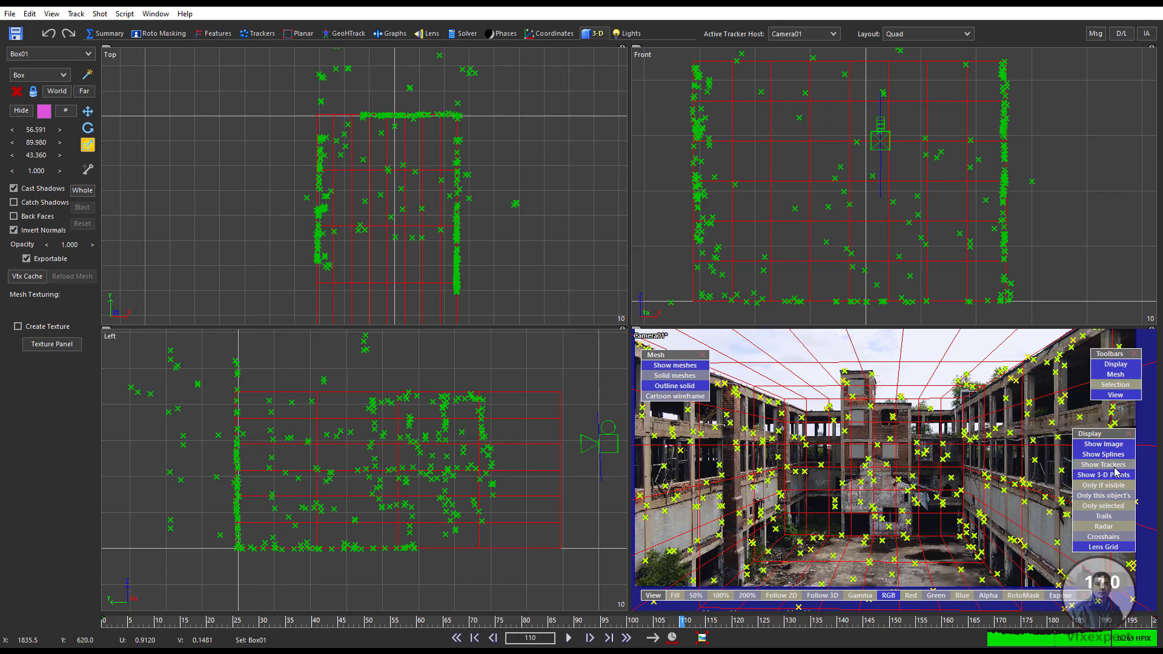
left_click(1104, 476)
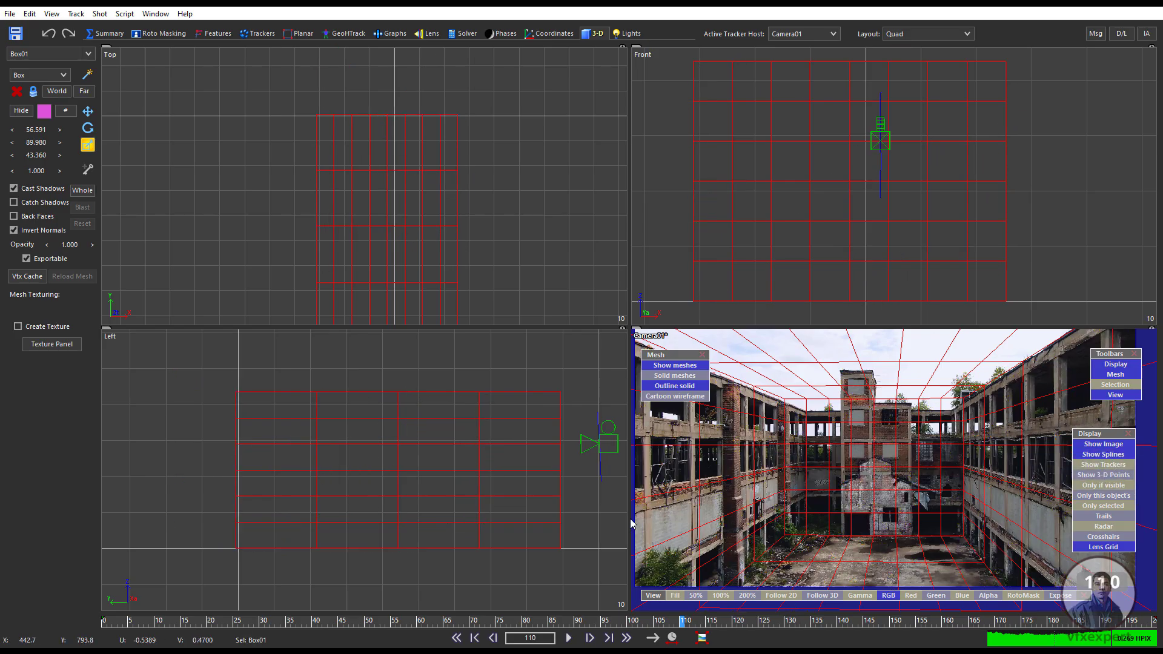
left_click_drag(577, 625, 28, 540)
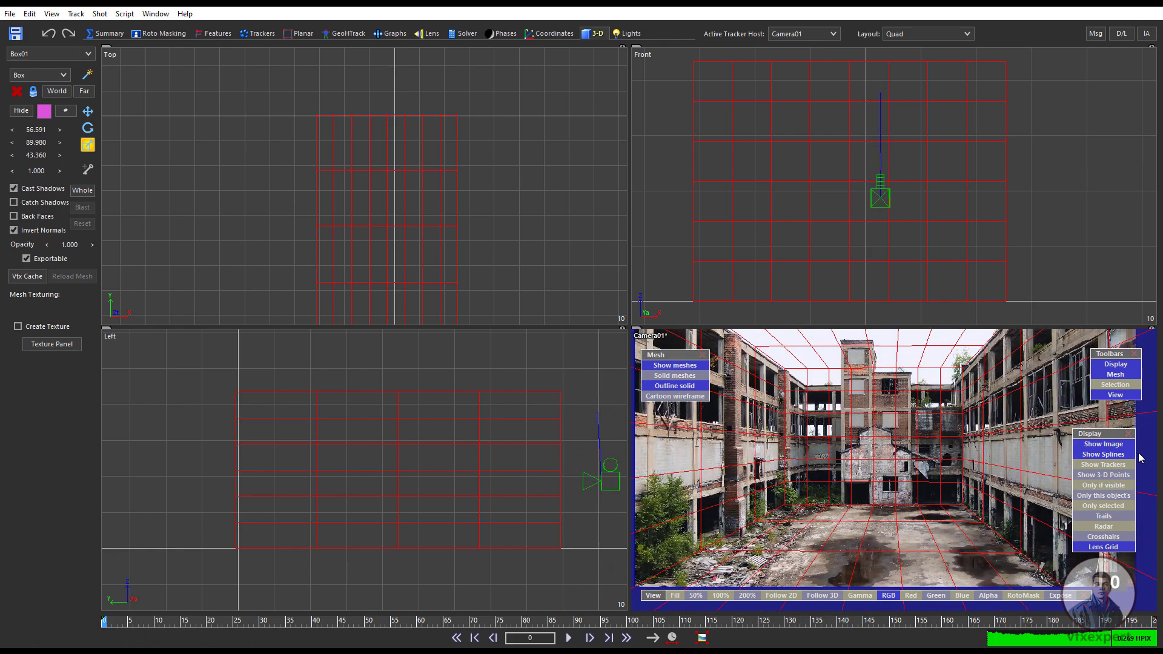
Step: Show the trackers and 3-D points again and check the box through to frame 200 in the Camera layout
left_click(1103, 465)
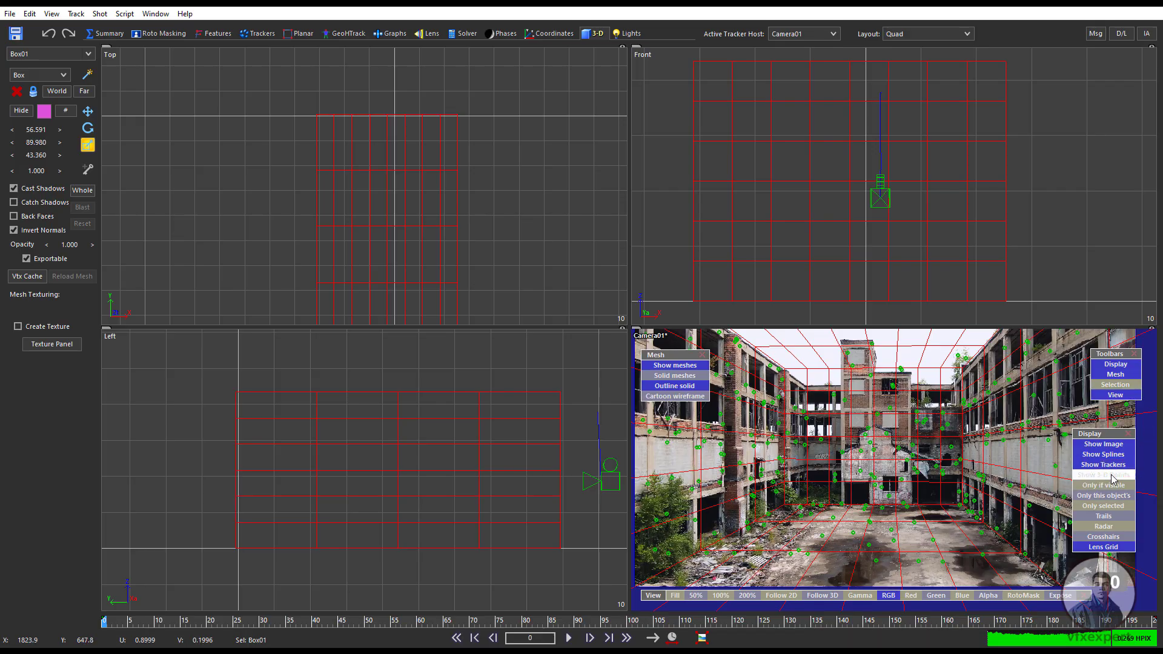
left_click(1103, 475)
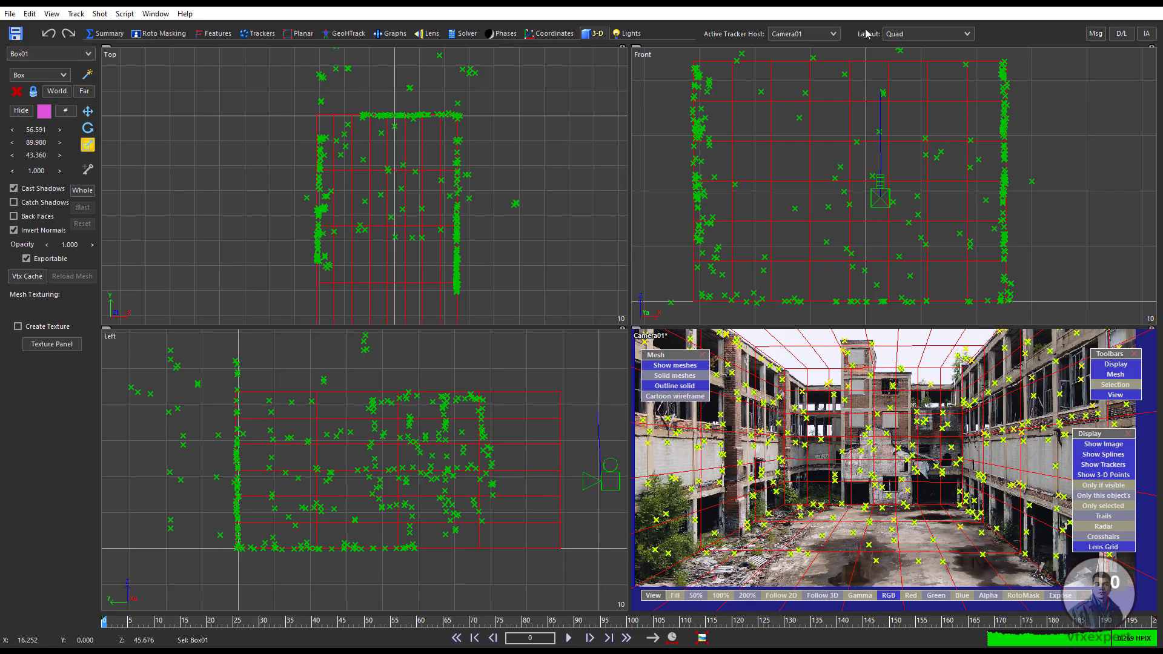
left_click(928, 35)
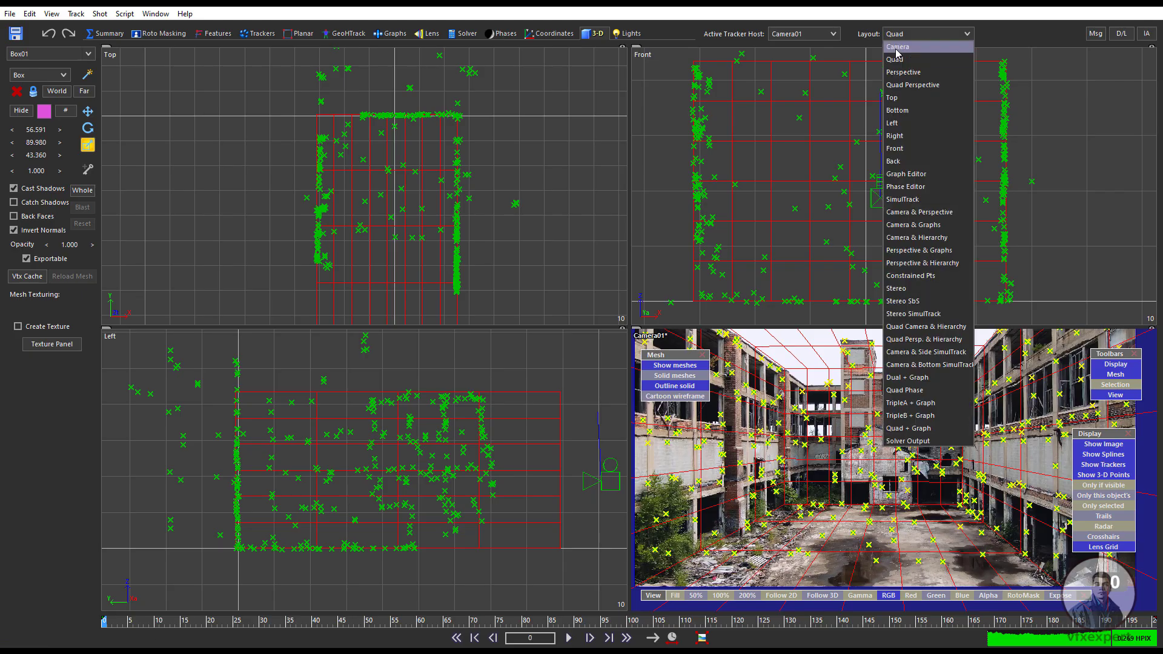
left_click(897, 48)
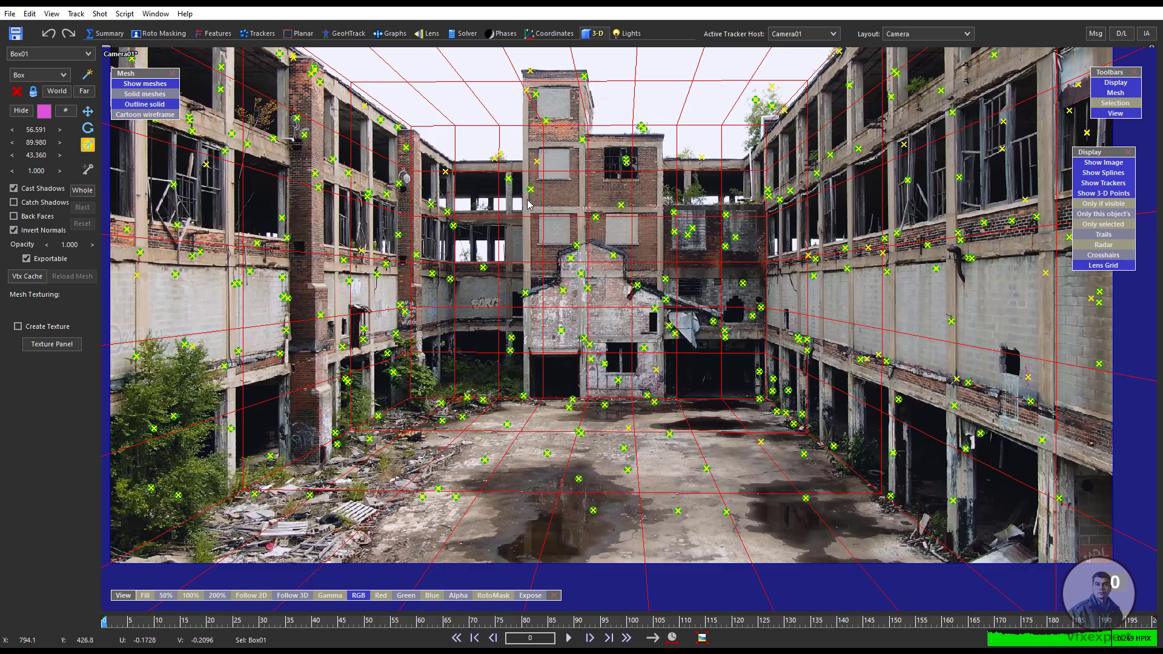
scroll(557, 306, "up", 2)
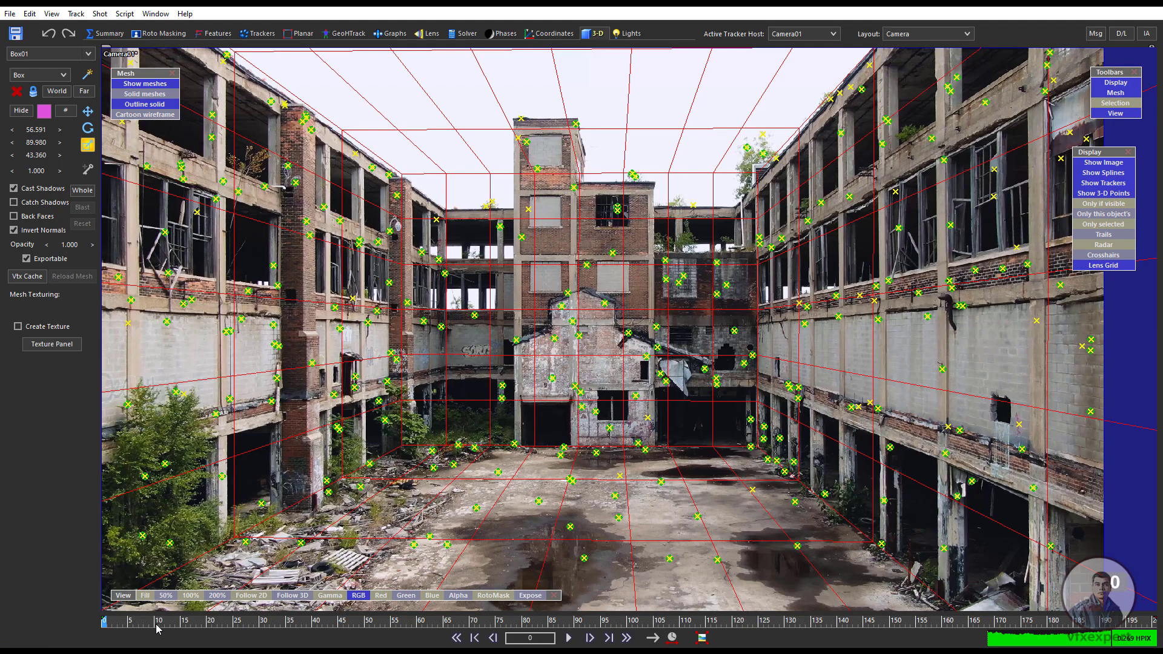
left_click_drag(156, 629, 1152, 625)
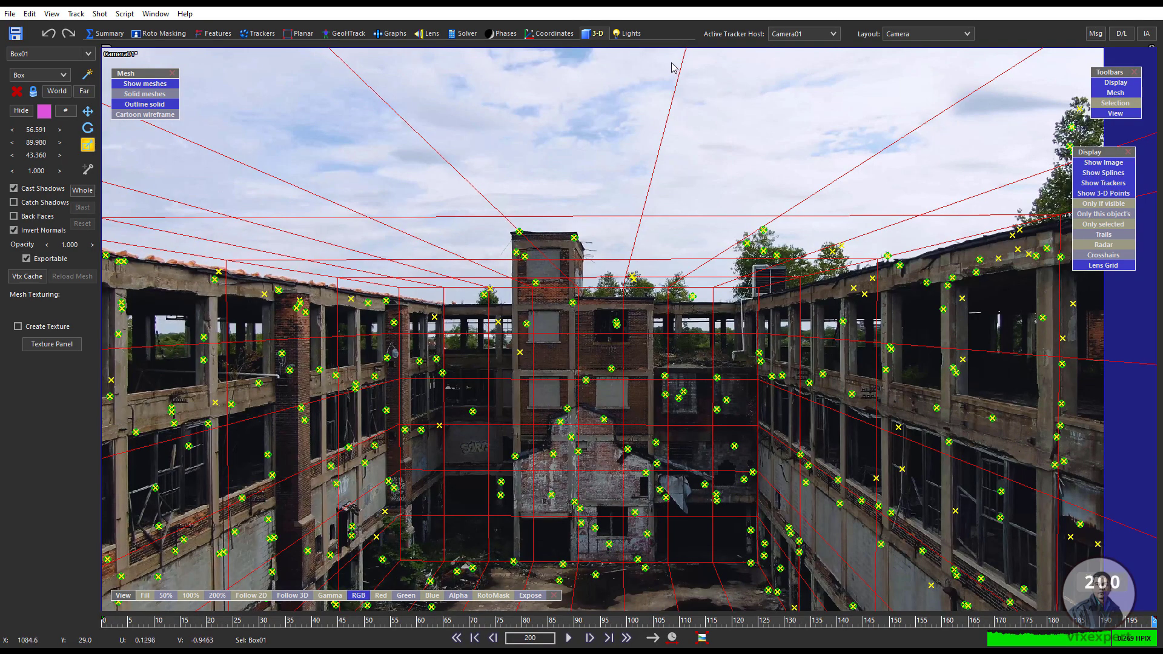
Step: Return to the Quad layout and reduce the box's height to 42.000
left_click(927, 33)
left_click(906, 59)
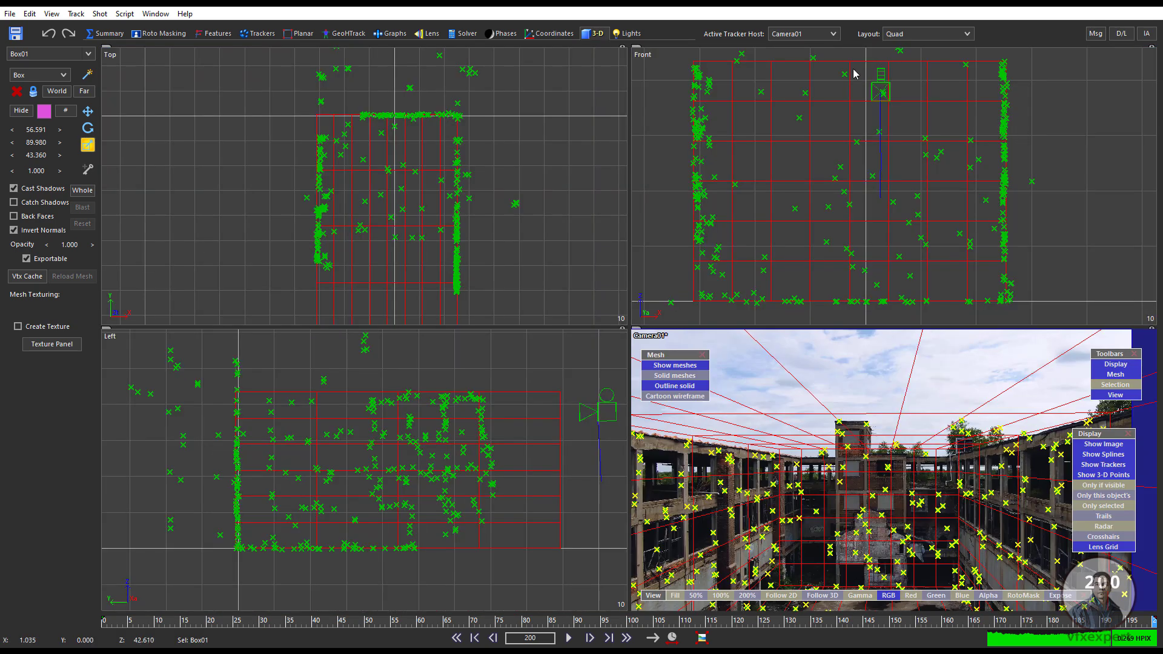
scroll(836, 173, "up", 5)
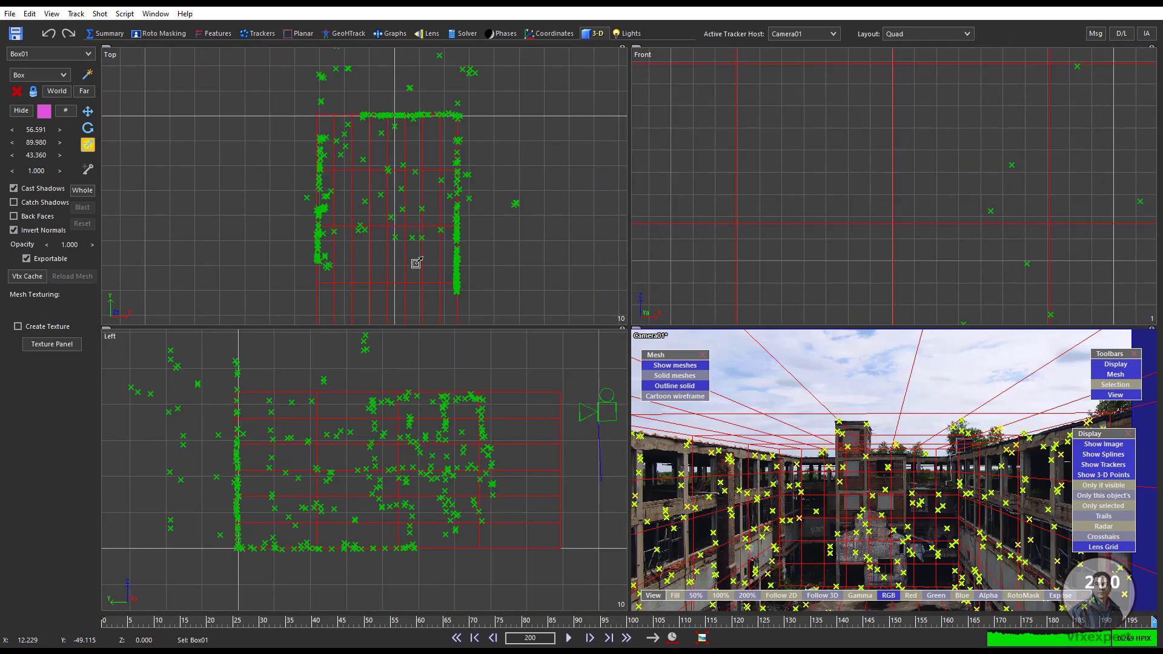
scroll(449, 444, "up", 5)
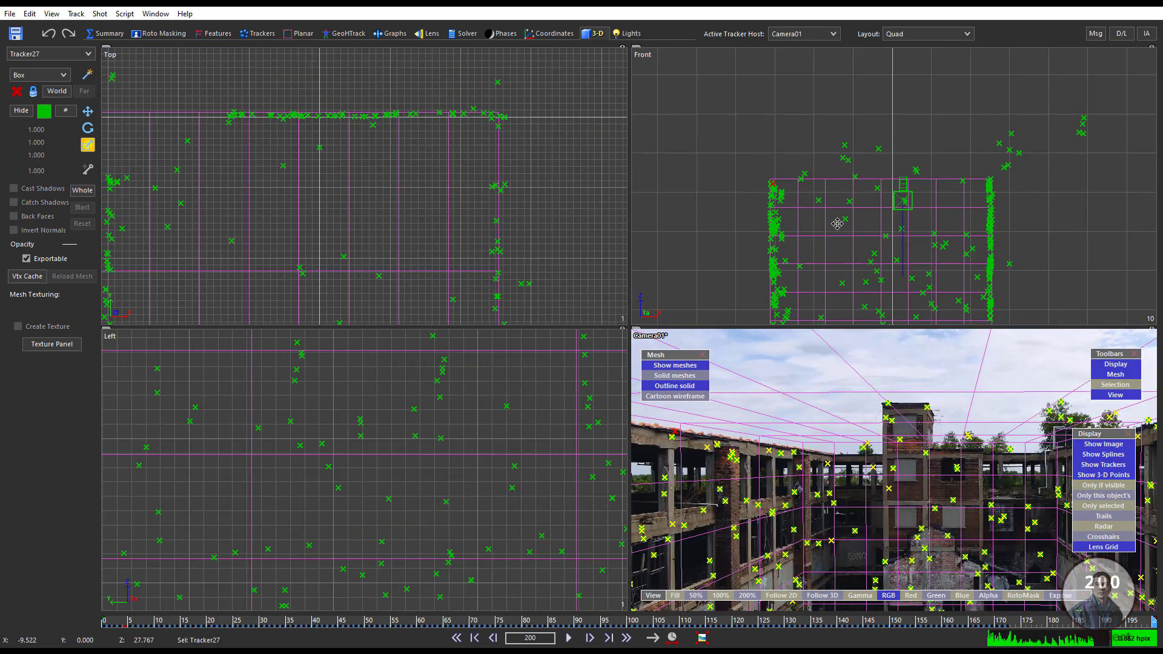
middle_click_drag(898, 205, 851, 168)
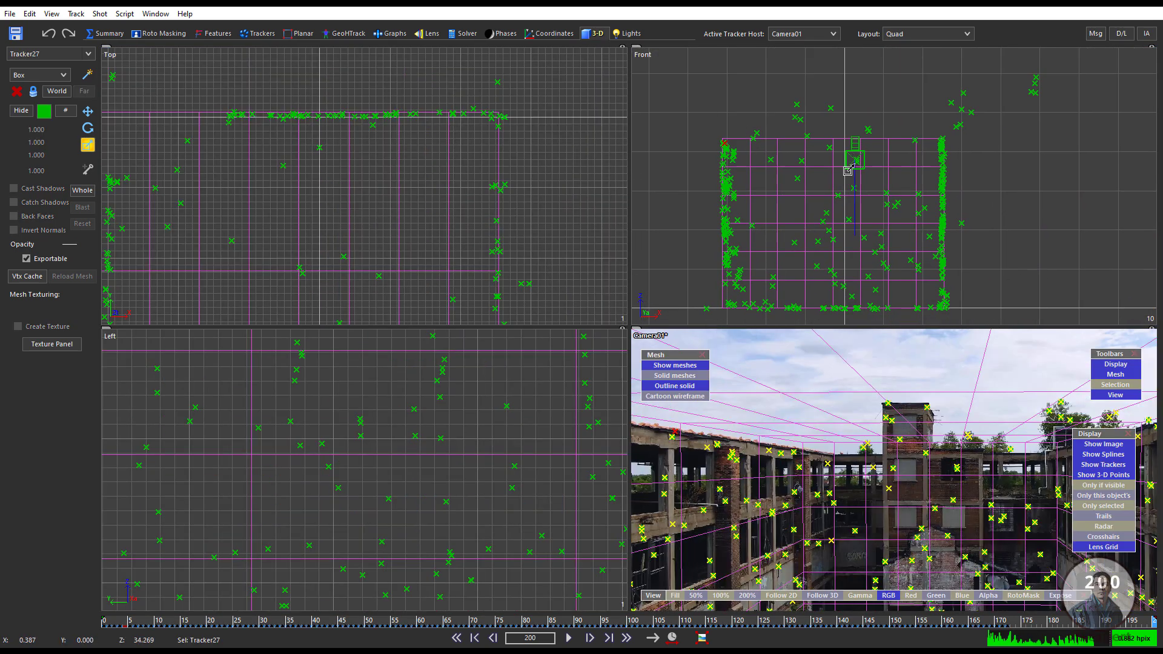
left_click(445, 191)
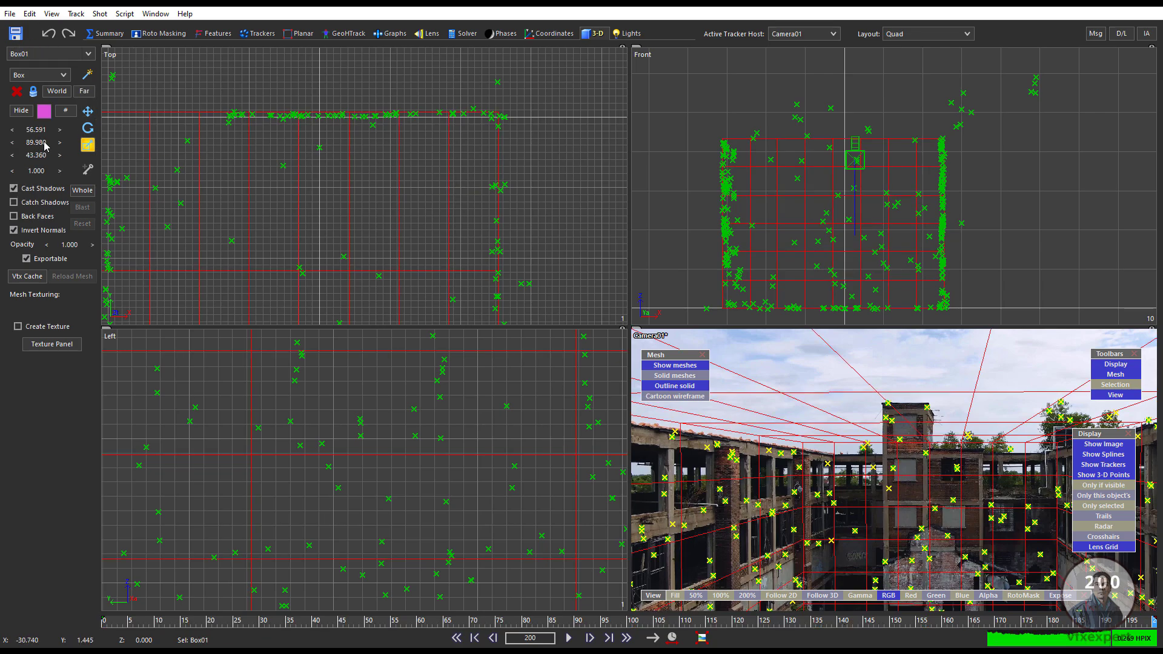
left_click_drag(36, 143, 36, 152)
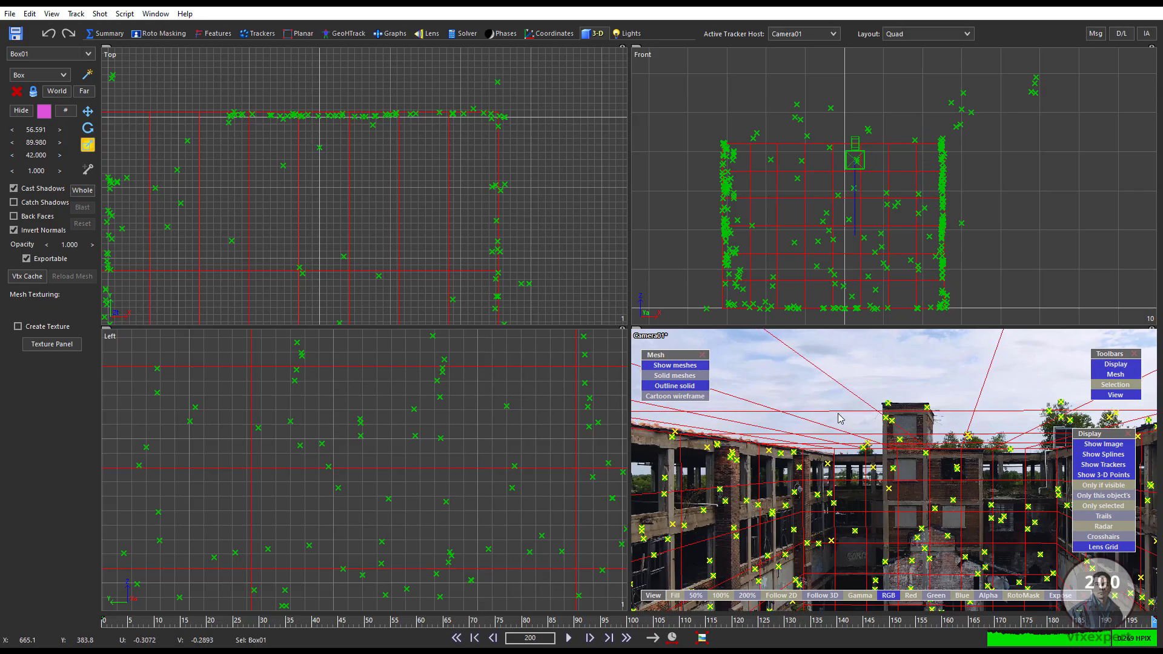
Step: Return to frame 0 and examine the lowered box in the camera and Left views
scroll(927, 477, "down", 2)
middle_click_drag(944, 527, 912, 481)
scroll(896, 481, "up", 1)
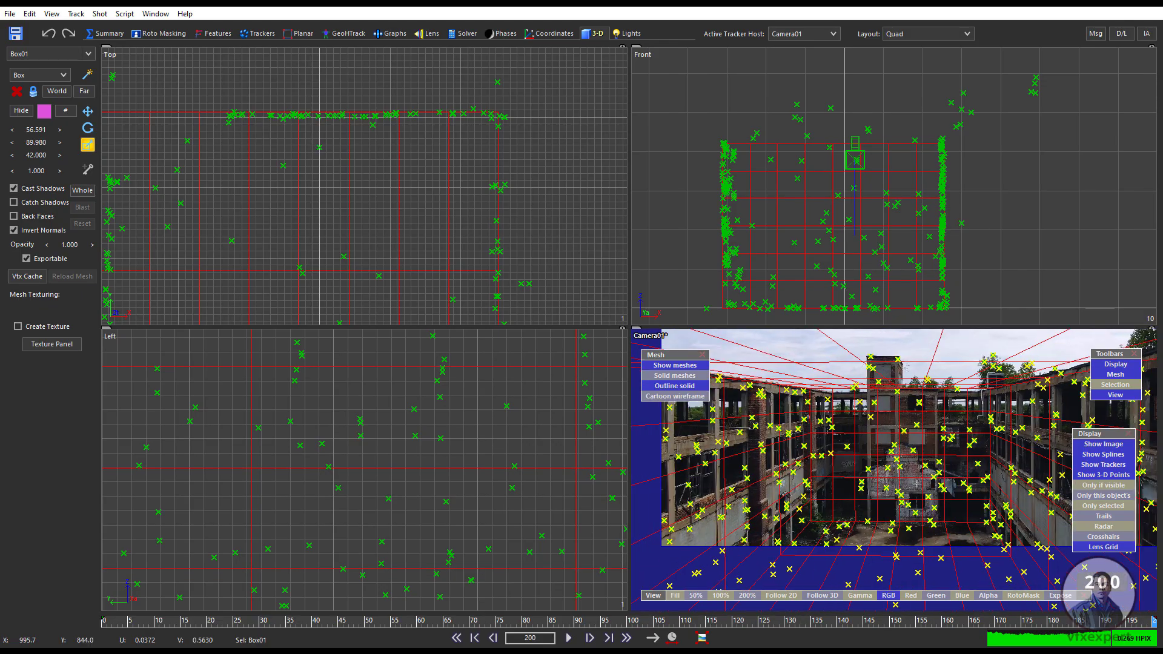
left_click(456, 638)
scroll(442, 473, "down", 3)
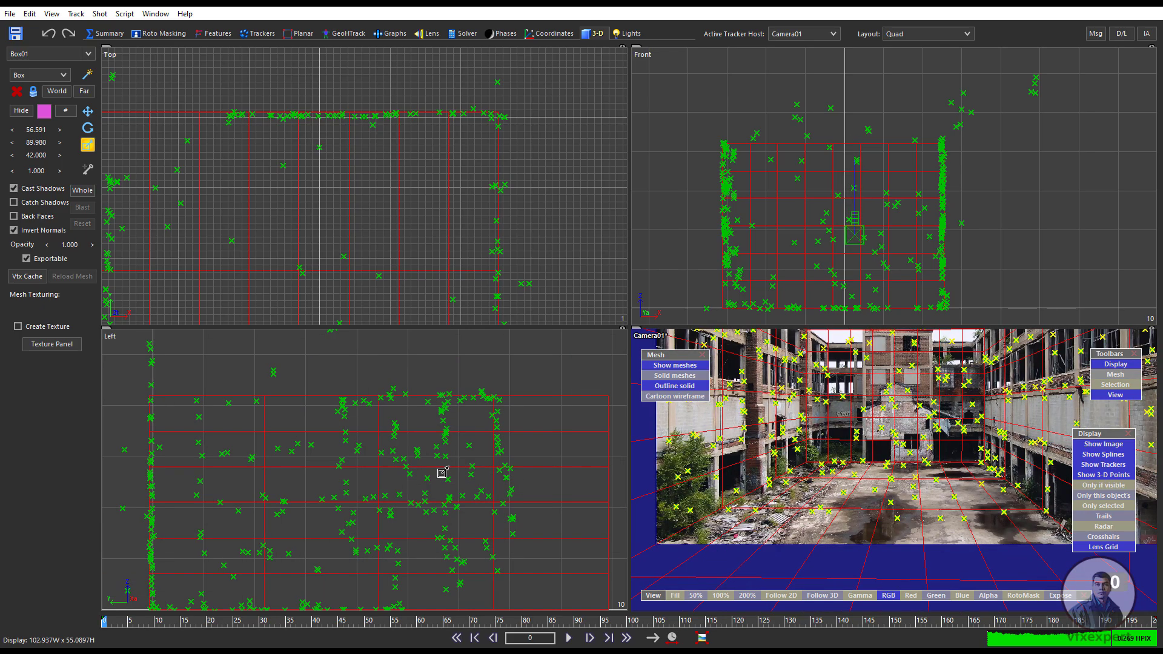
scroll(443, 473, "down", 1)
middle_click_drag(467, 495, 475, 472)
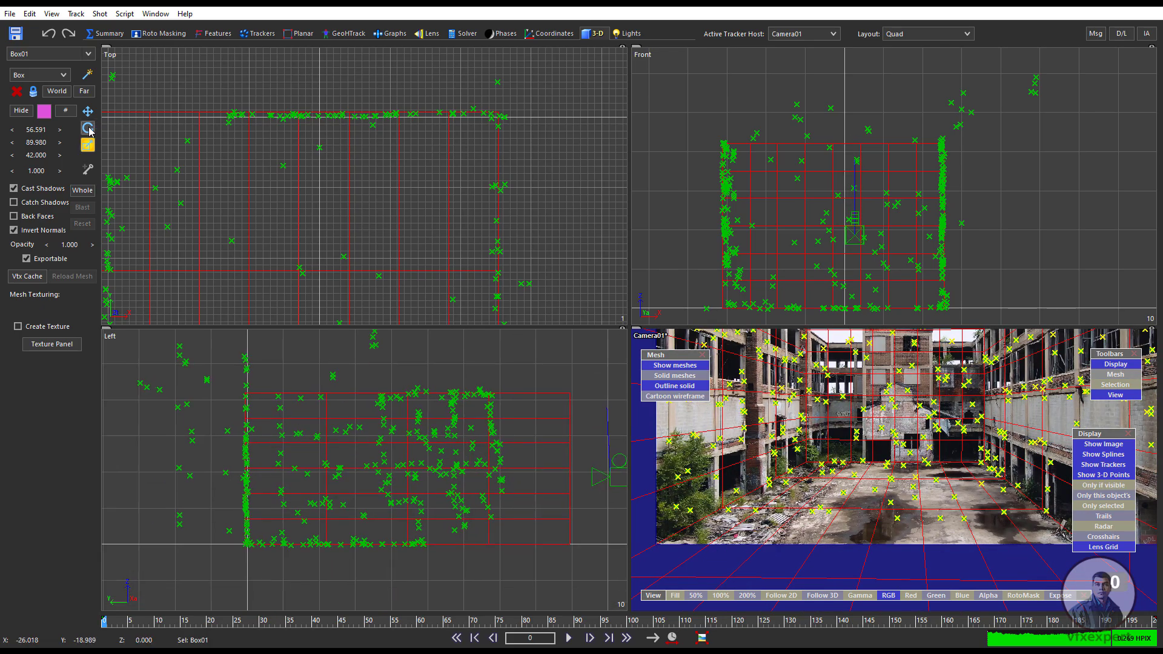
Step: Inspect the box's fit over the first frames in the Camera layout with the trackers and 3-D points hidden
left_click(948, 35)
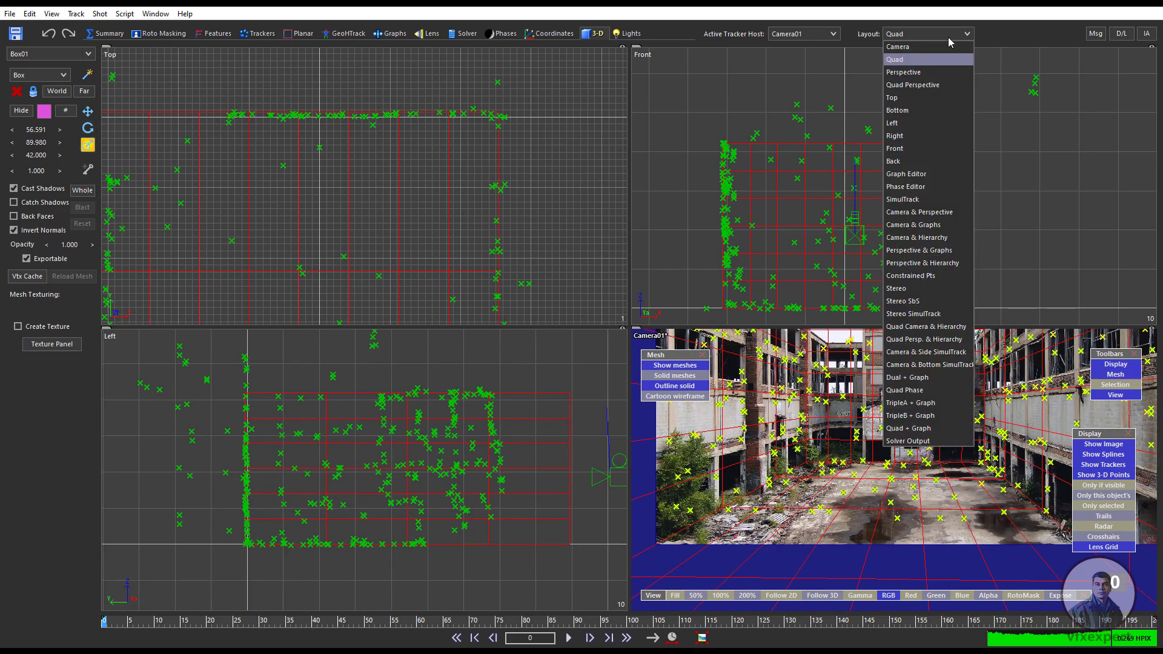
left_click(914, 47)
middle_click_drag(644, 347, 628, 417)
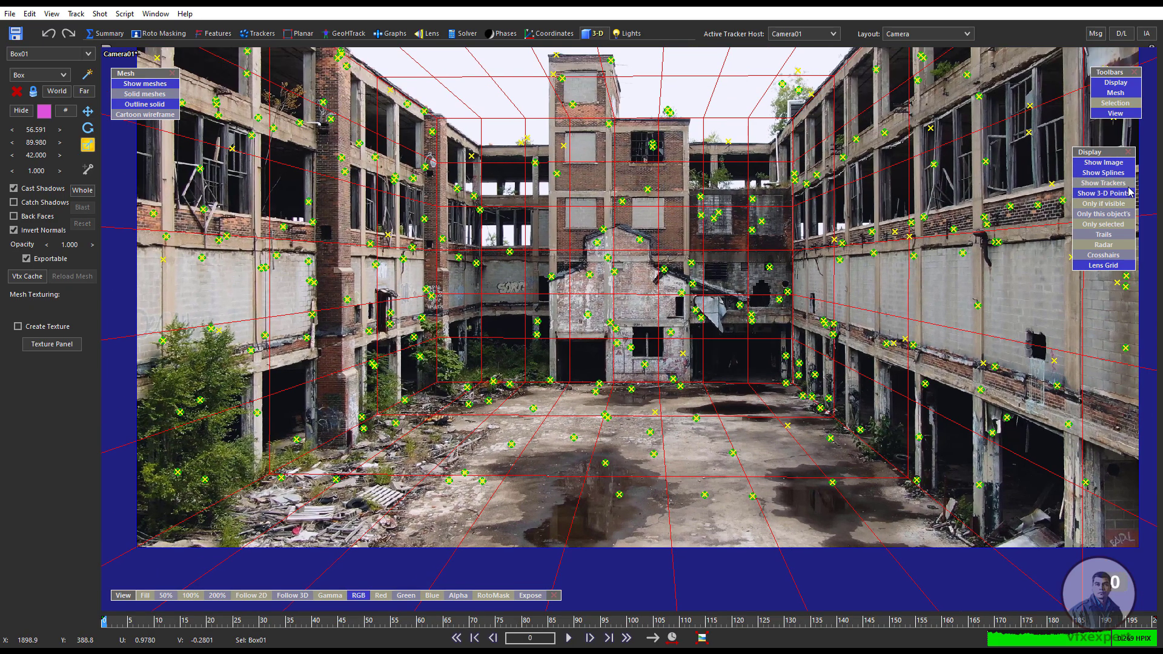
left_click(1104, 183)
left_click(1092, 194)
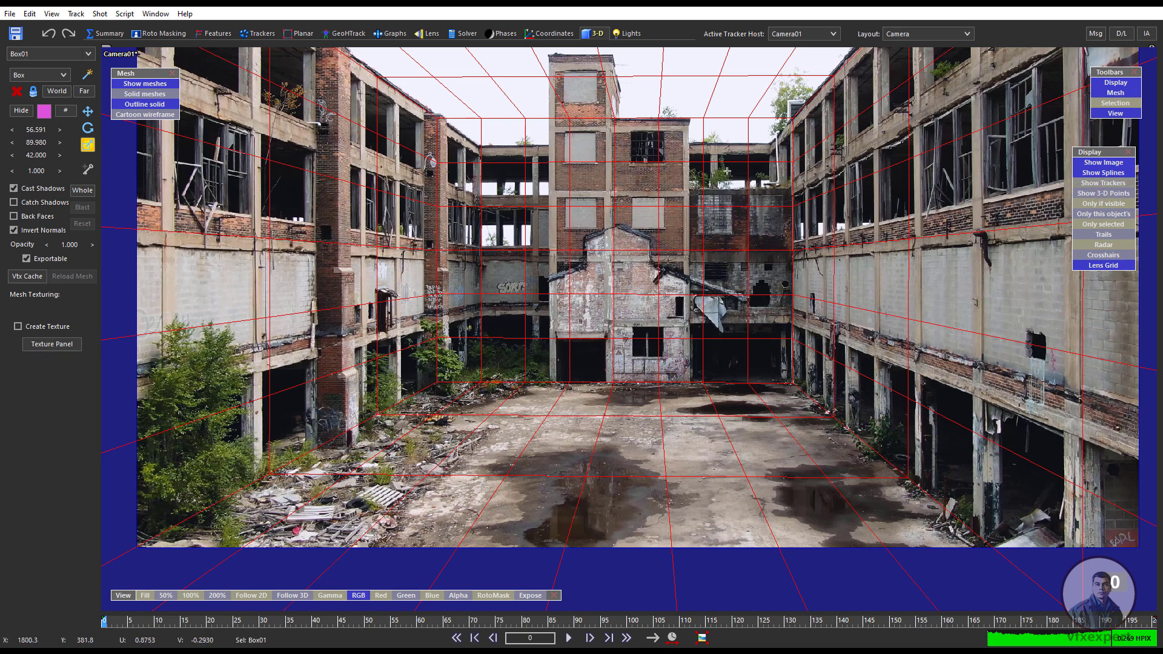
middle_click_drag(655, 322, 654, 334)
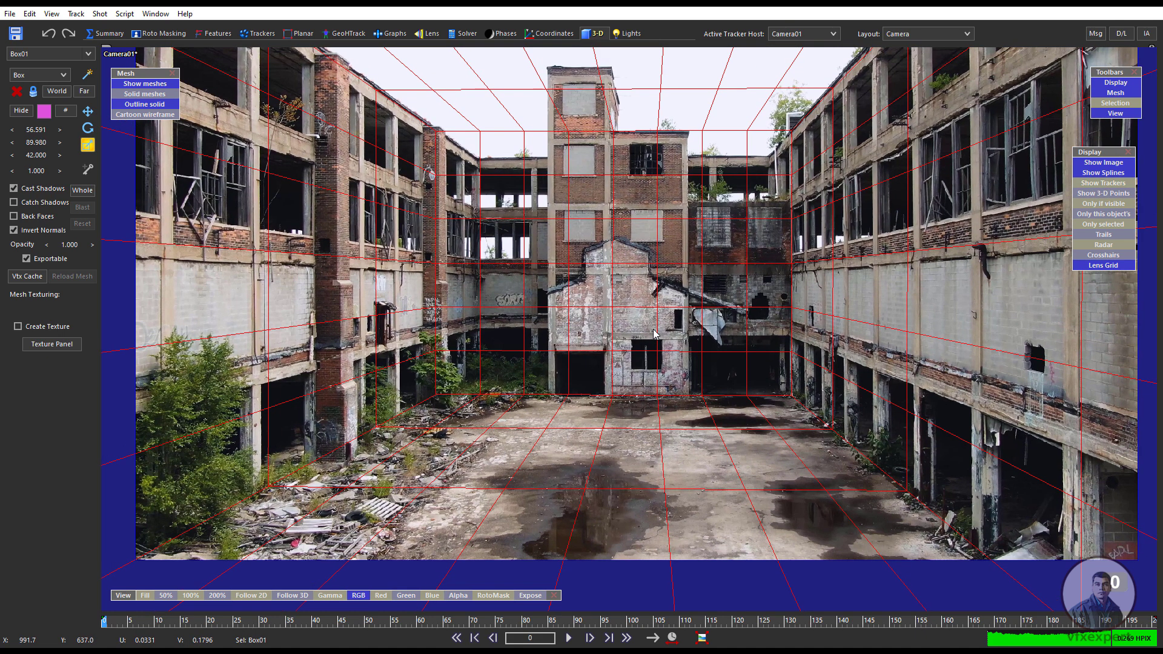
key("ctrl+Home")
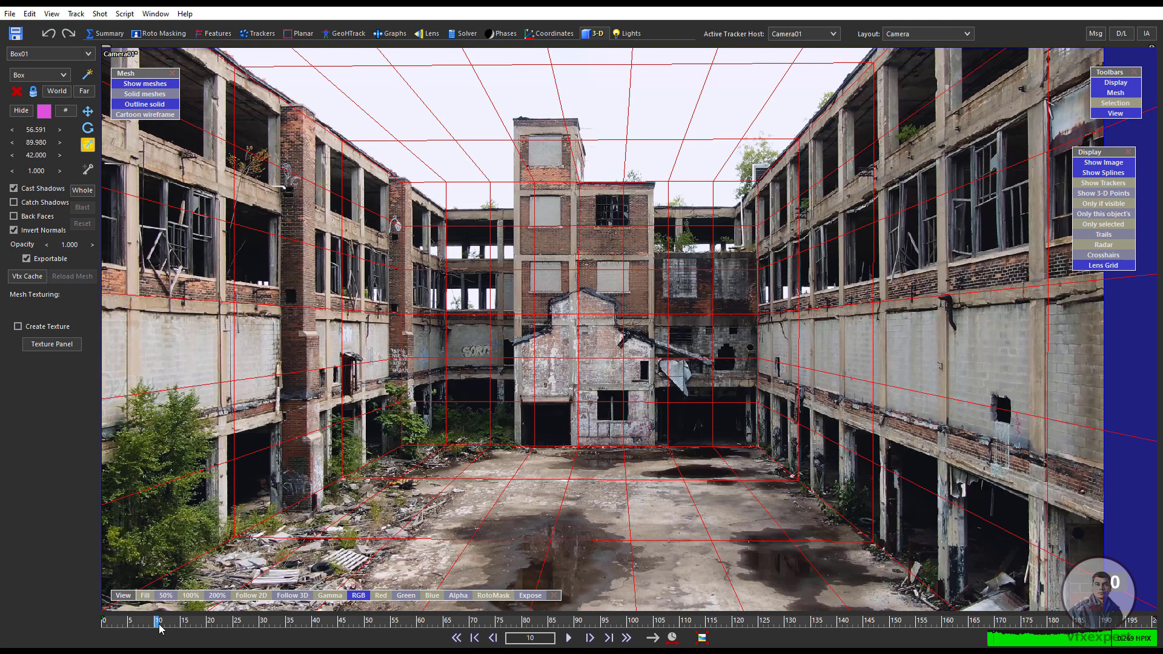
left_click_drag(160, 628, 102, 626)
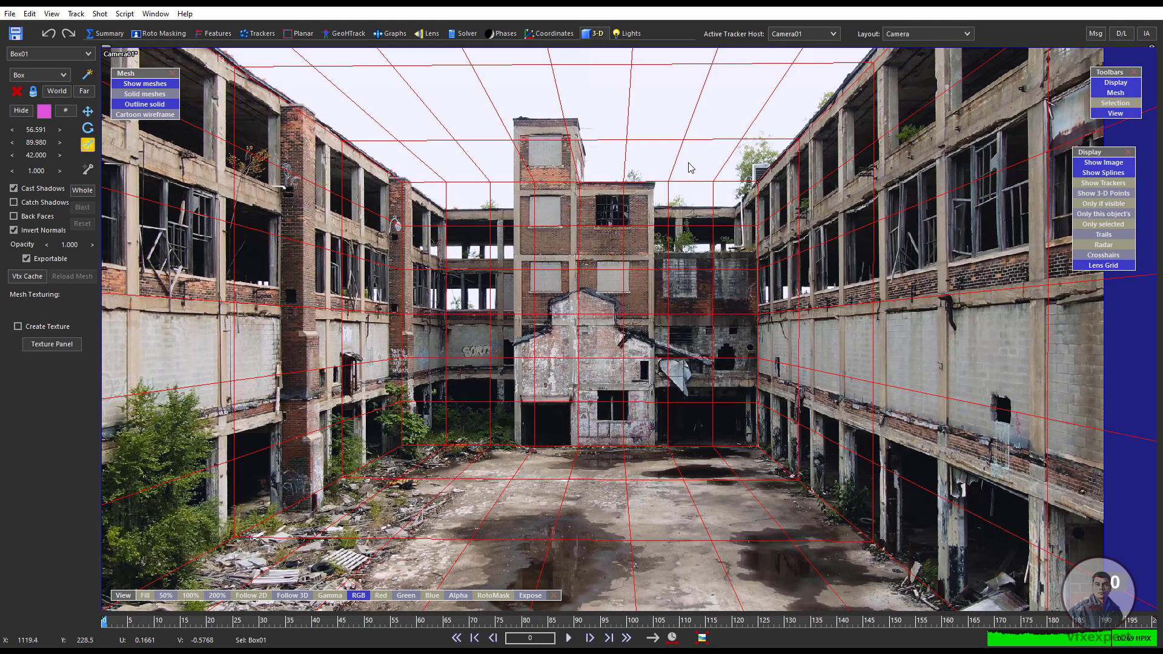
Step: Return to the Quad layout, frame the whole box in the Top view, and show the trackers and 3-D points again
left_click(812, 36)
left_click(936, 39)
left_click(932, 31)
left_click(908, 59)
scroll(391, 217, "down", 10)
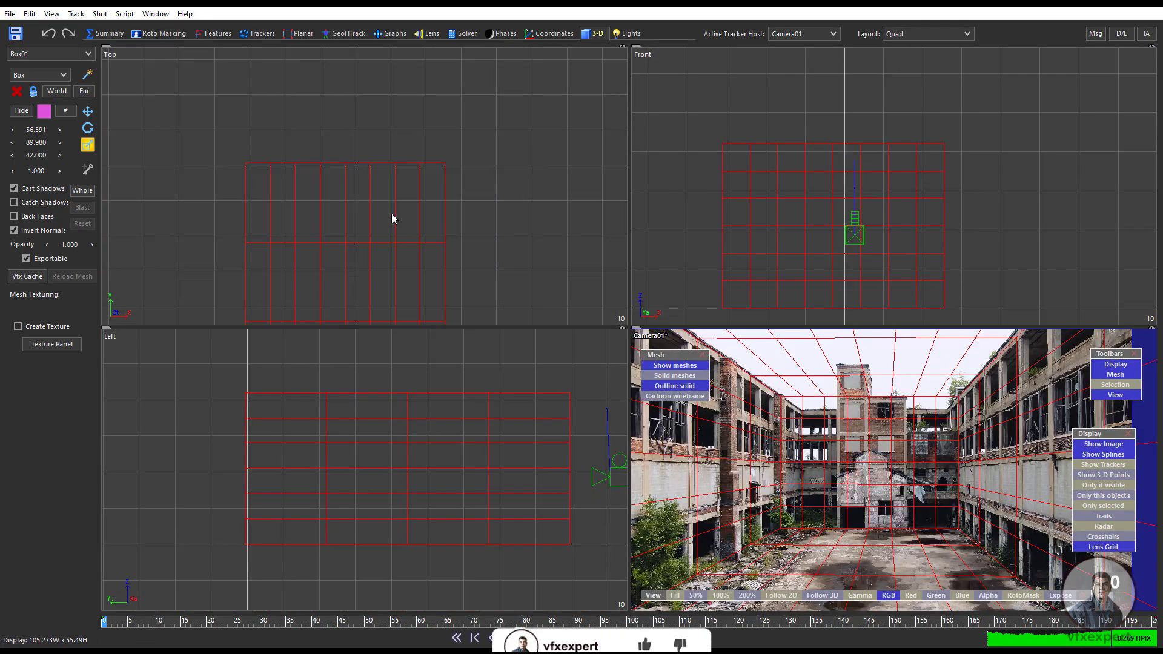
middle_click_drag(392, 240, 402, 204)
scroll(402, 204, "up", 3)
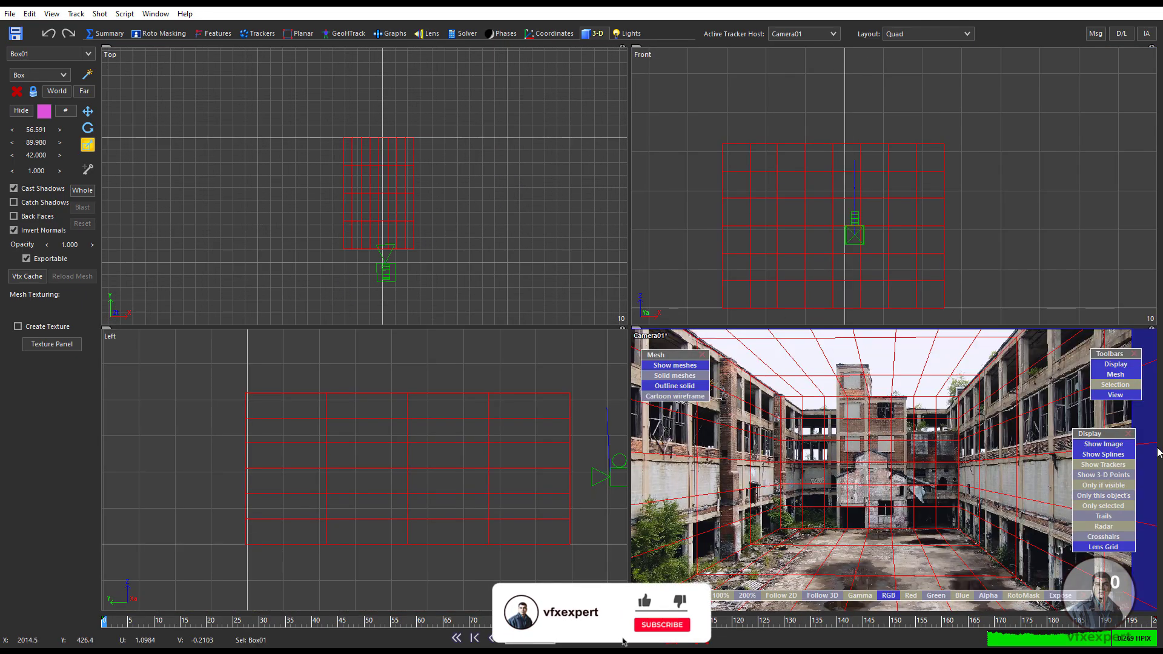
left_click(1103, 464)
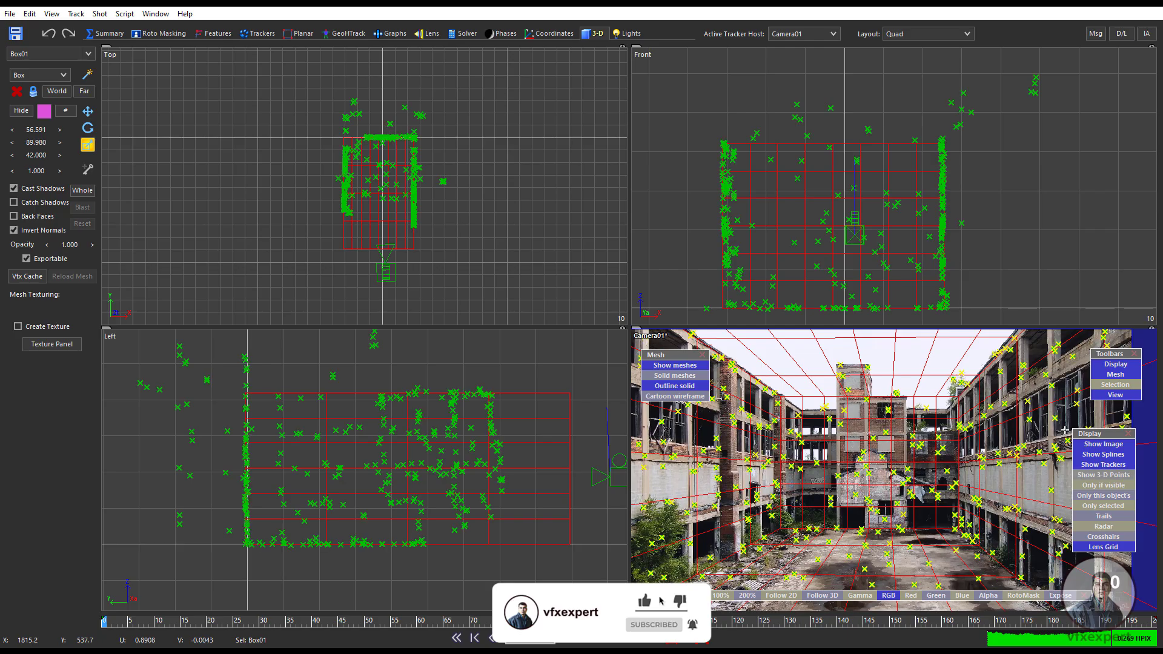
Step: Create an Earthling mesh of size 5.000 inside the box in the Top view, at about X -5.37, Y -34.72
scroll(464, 159, "up", 5)
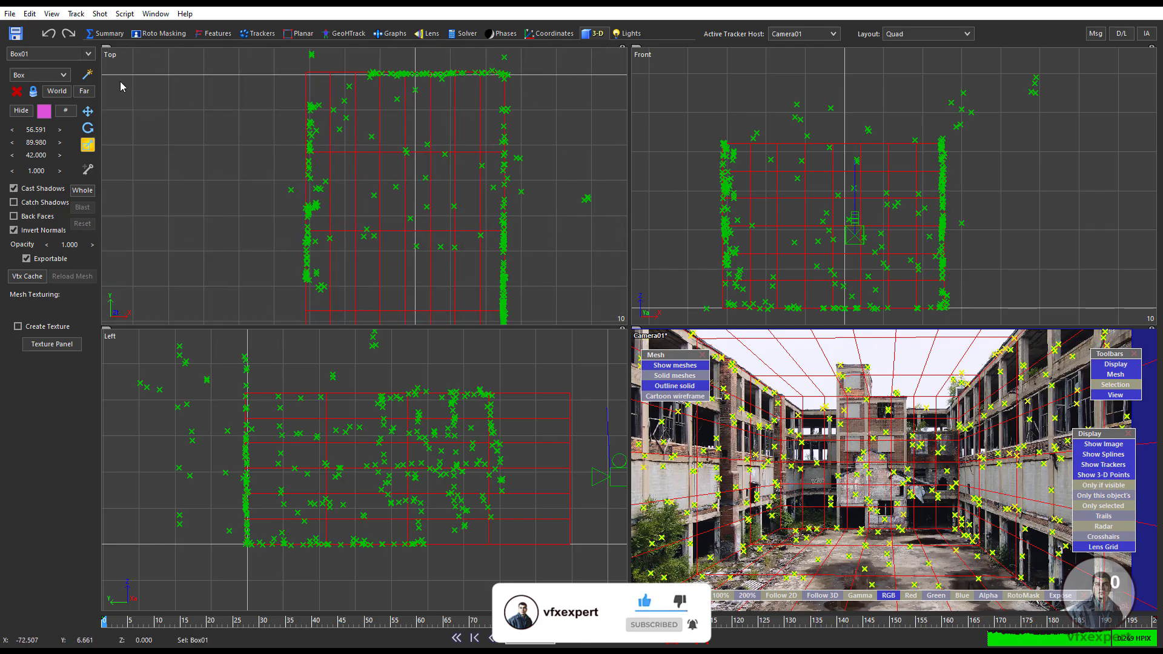
left_click(64, 75)
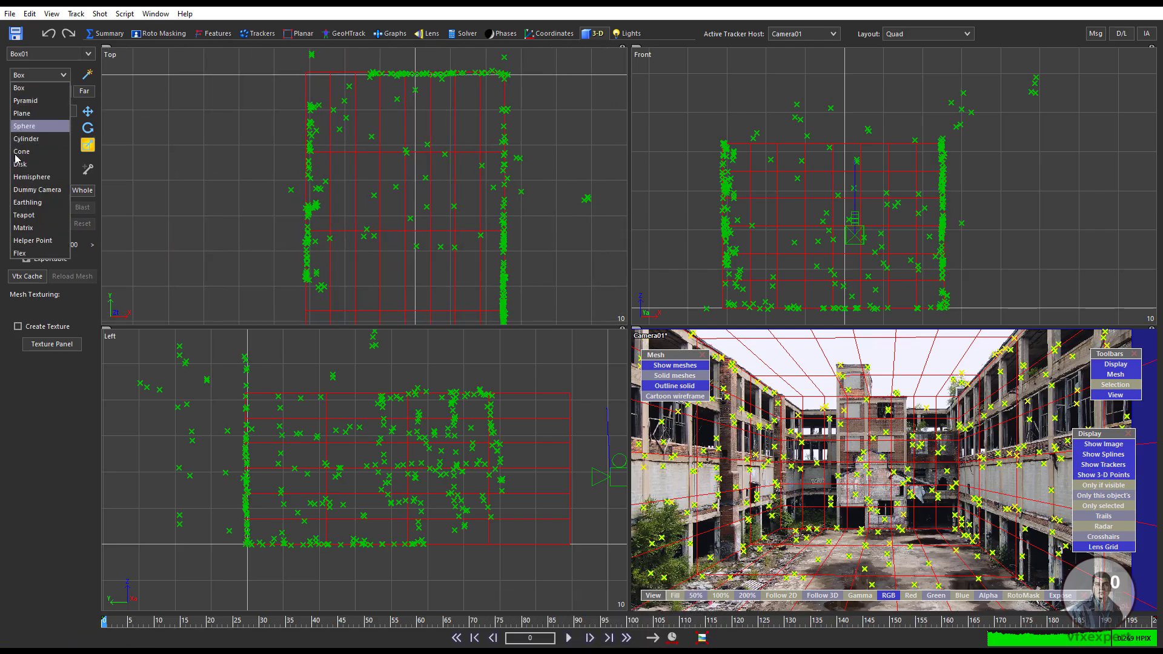
left_click(27, 202)
left_click(415, 193)
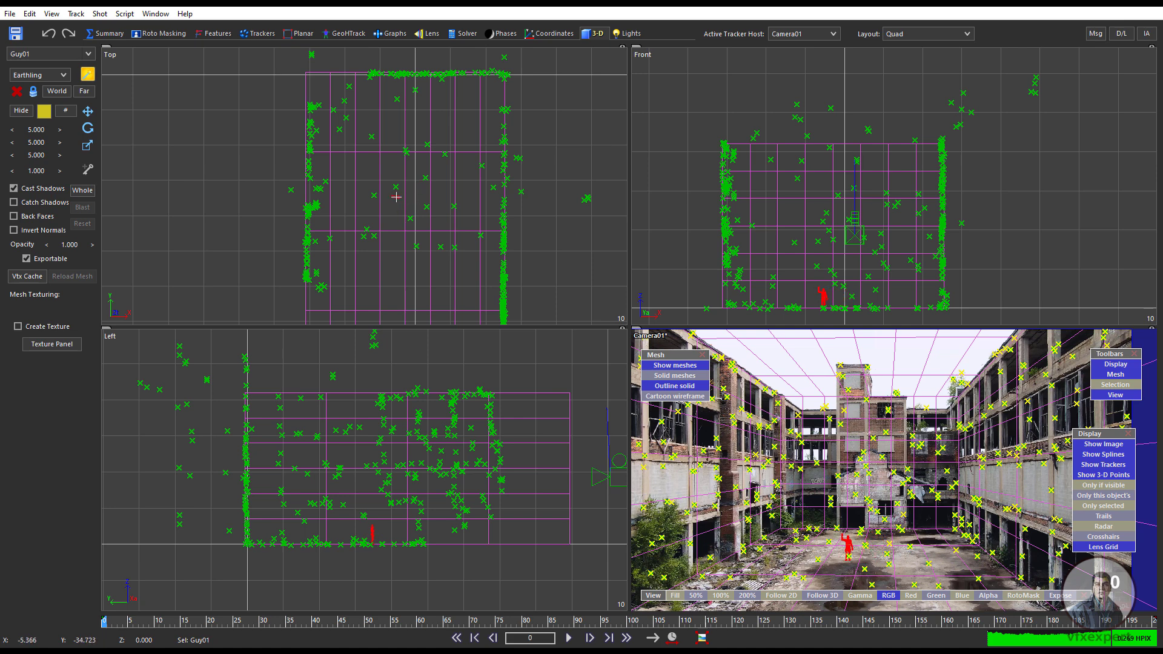
Step: Scale the Earthling mesh up uniformly to 14.172, return to the move tool, and deselect the mesh
left_click_drag(396, 197, 396, 170)
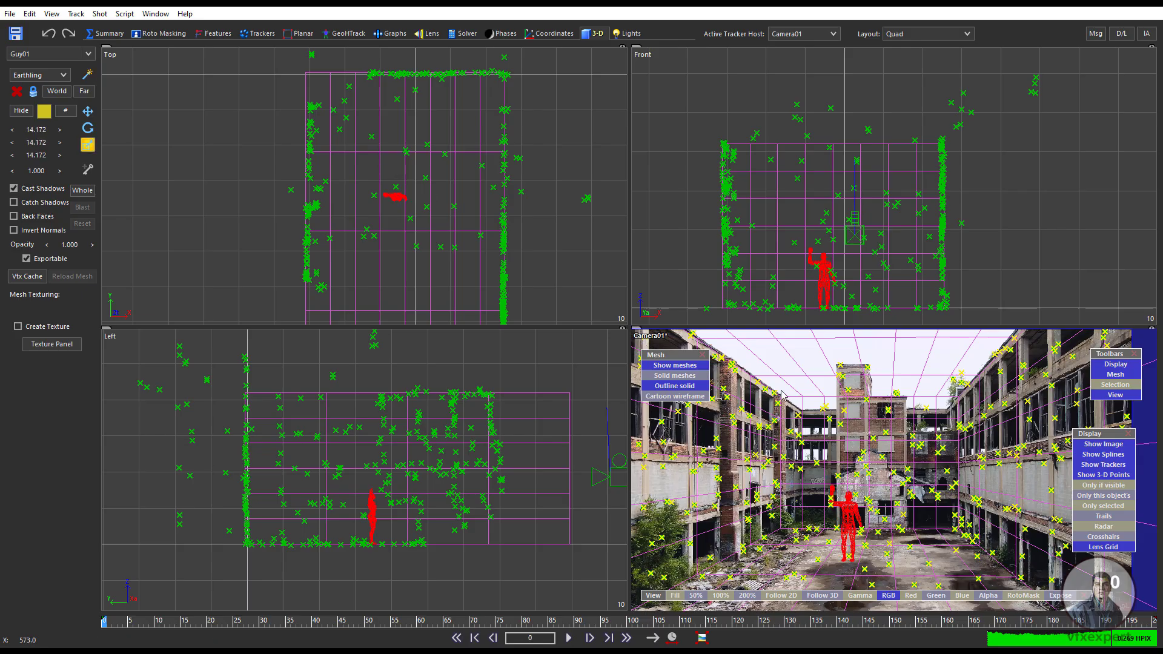
left_click(88, 112)
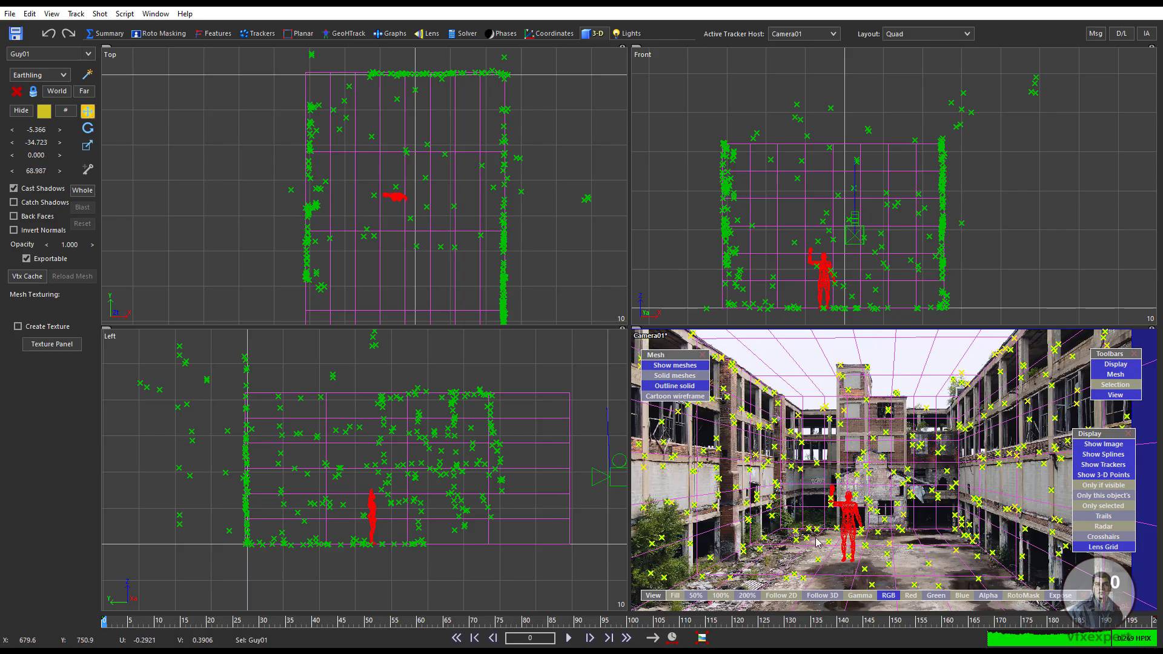
left_click(835, 573)
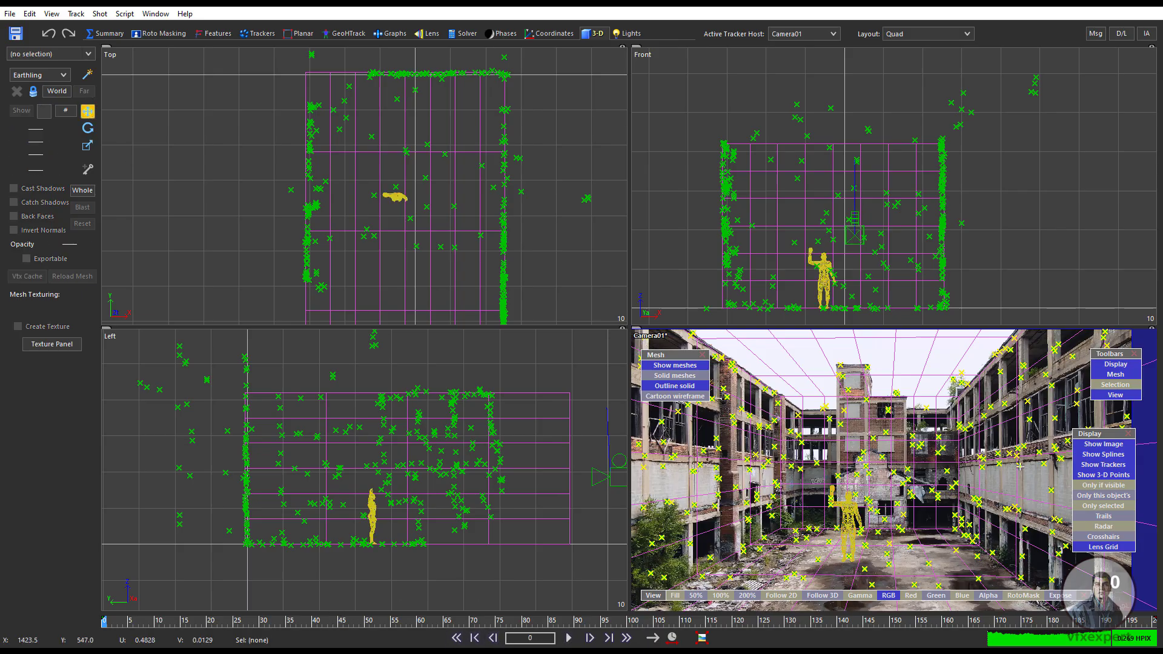
Step: Hide the 3-D points and trackers, and play the shot in the Quad layout to check the Earthling against the footage
left_click(1118, 482)
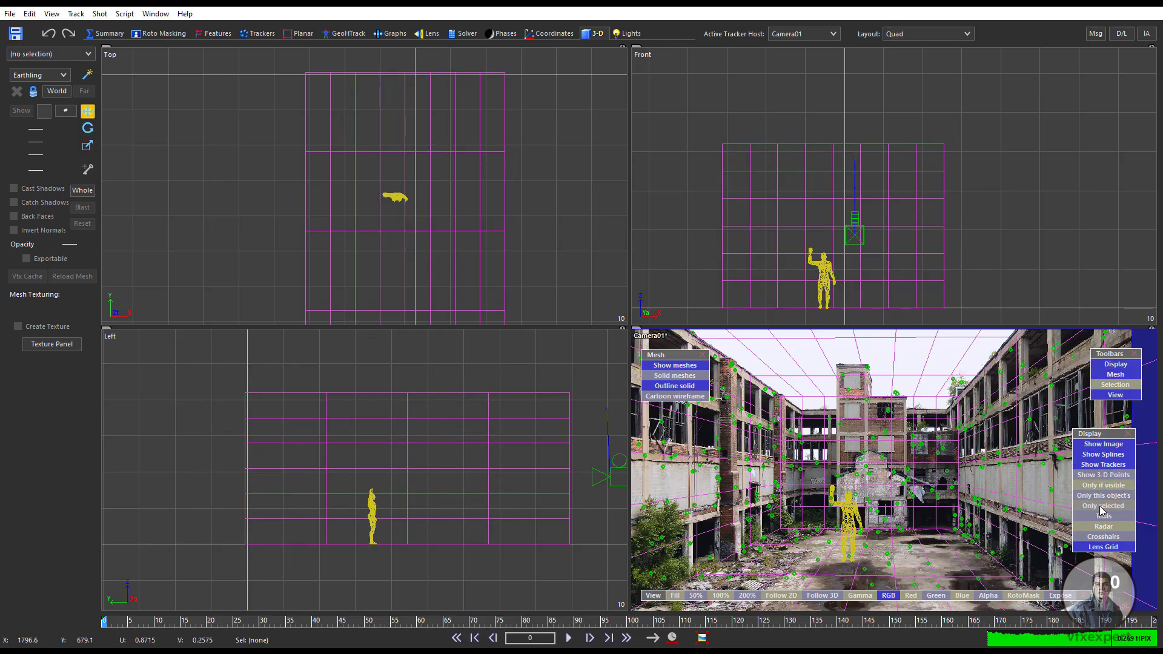
left_click(1103, 465)
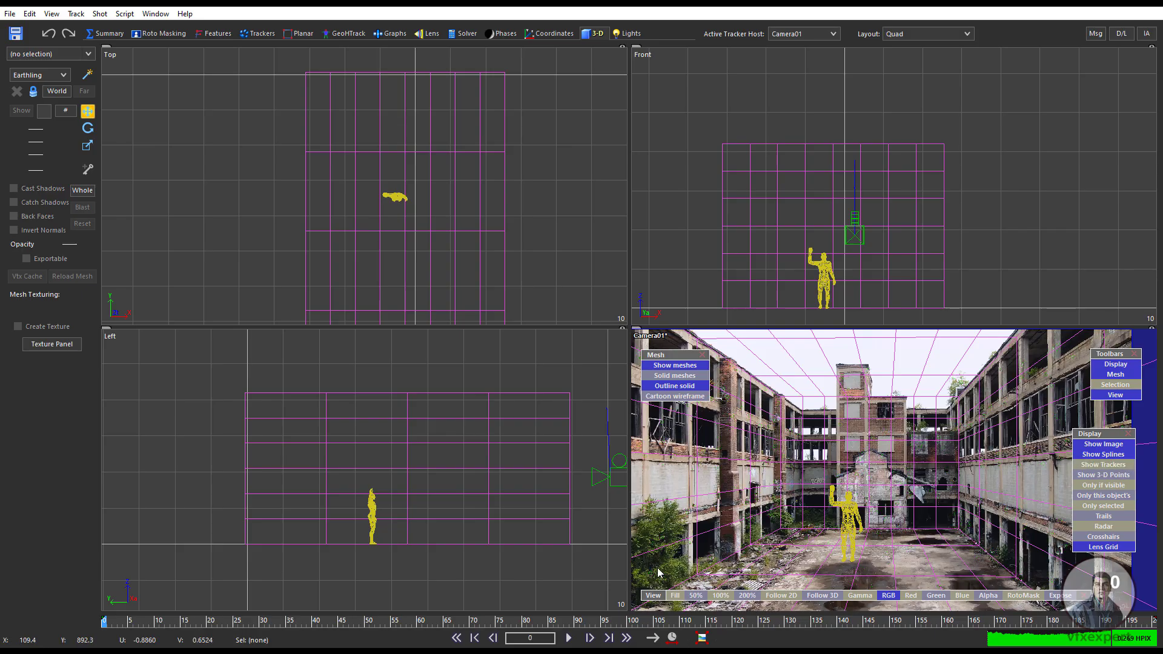
left_click(570, 638)
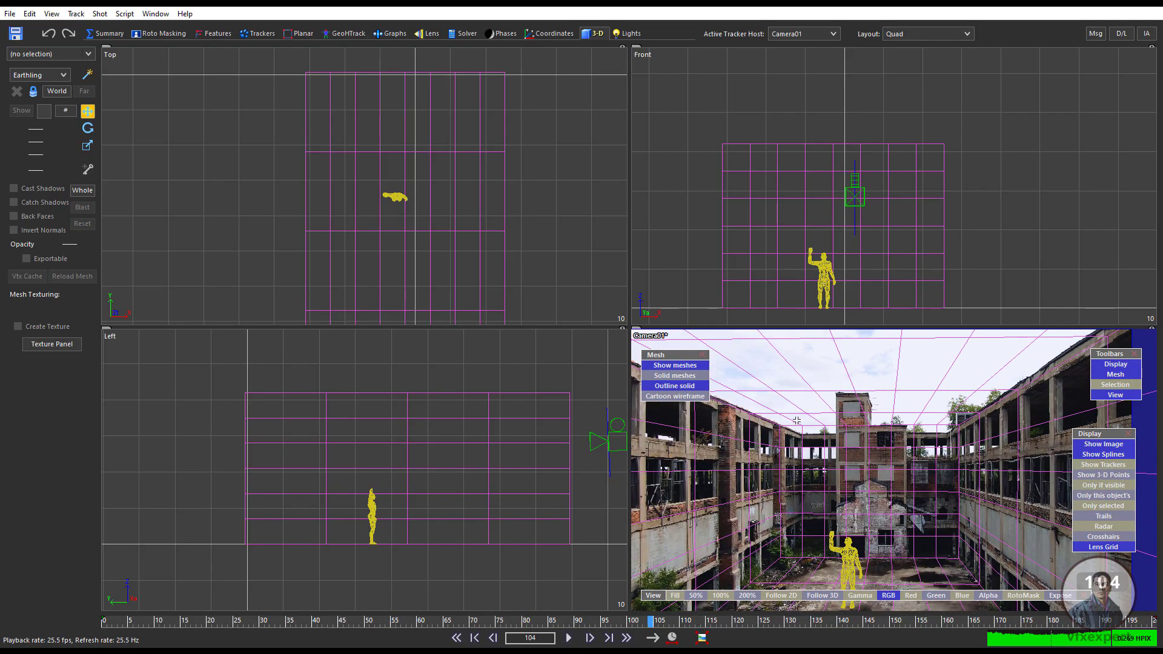
Step: Switch to the Camera layout, then play the shot from frame 0 and scrub it to examine how the Earthling and box hold to the courtyard
left_click(948, 33)
left_click(913, 49)
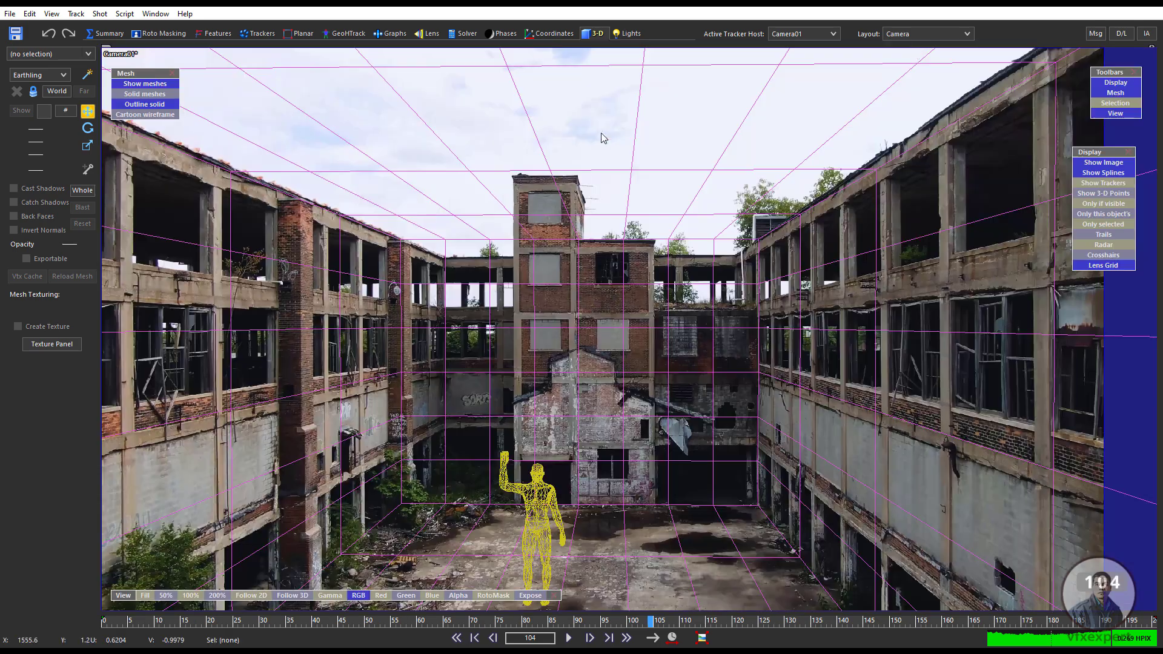
left_click(562, 621)
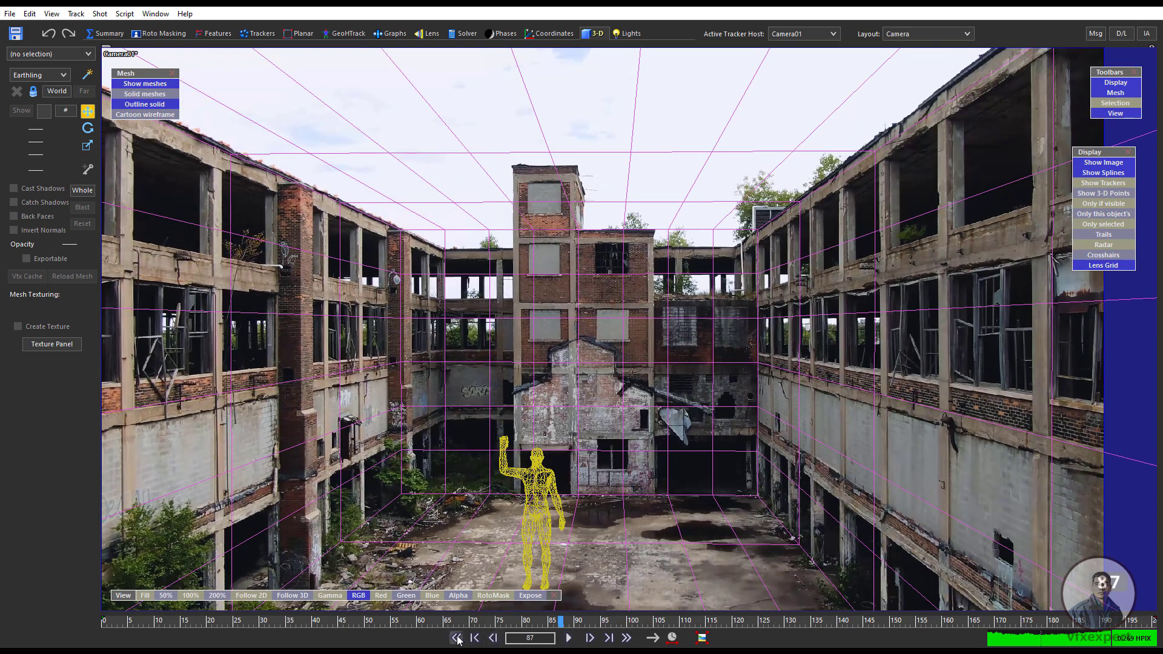
left_click(456, 638)
left_click(570, 641)
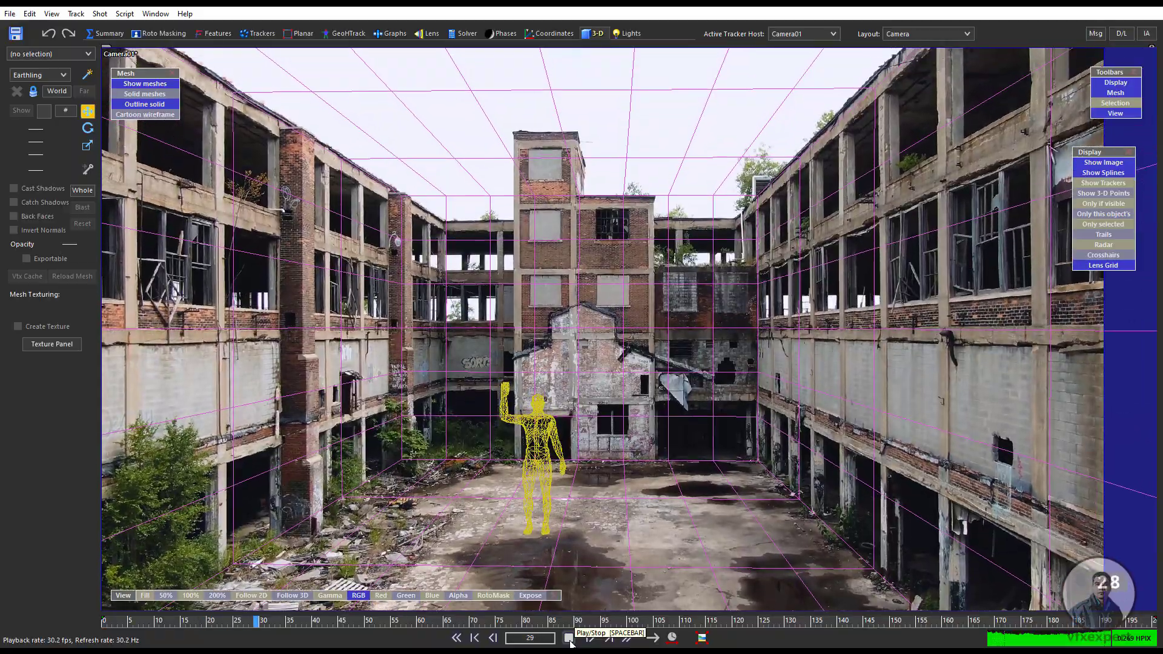
left_click(569, 638)
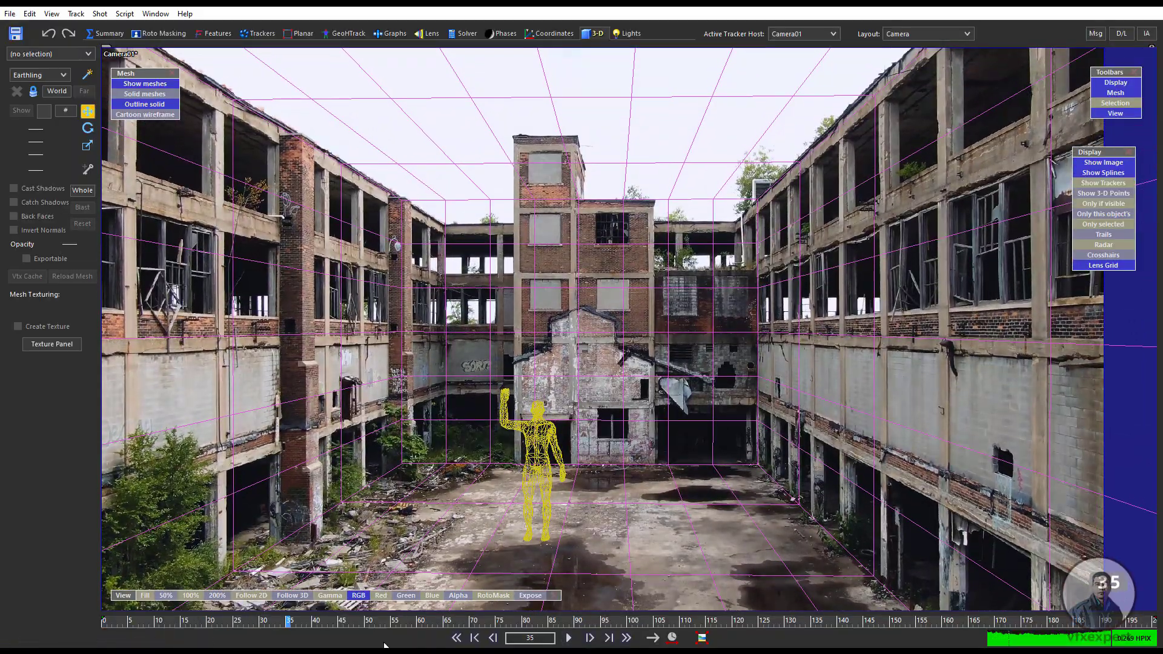
left_click_drag(415, 624, 456, 622)
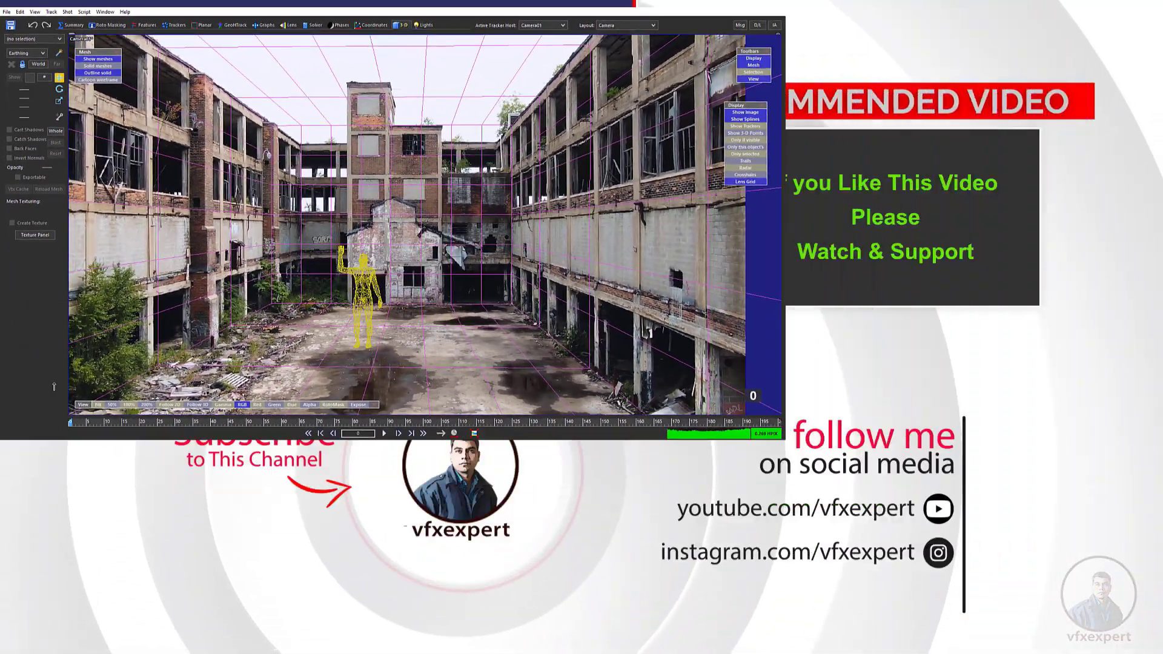